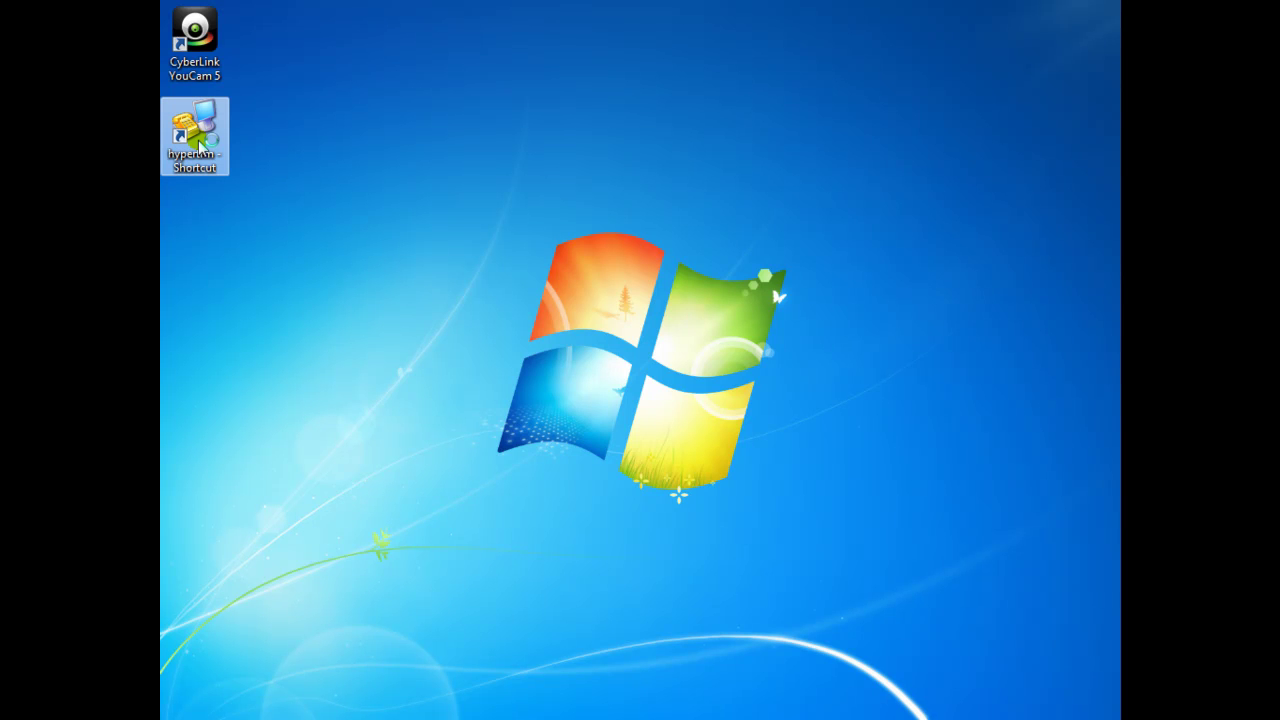
Open HyperTerminal and create a new connection named cisco
double_click(200, 145)
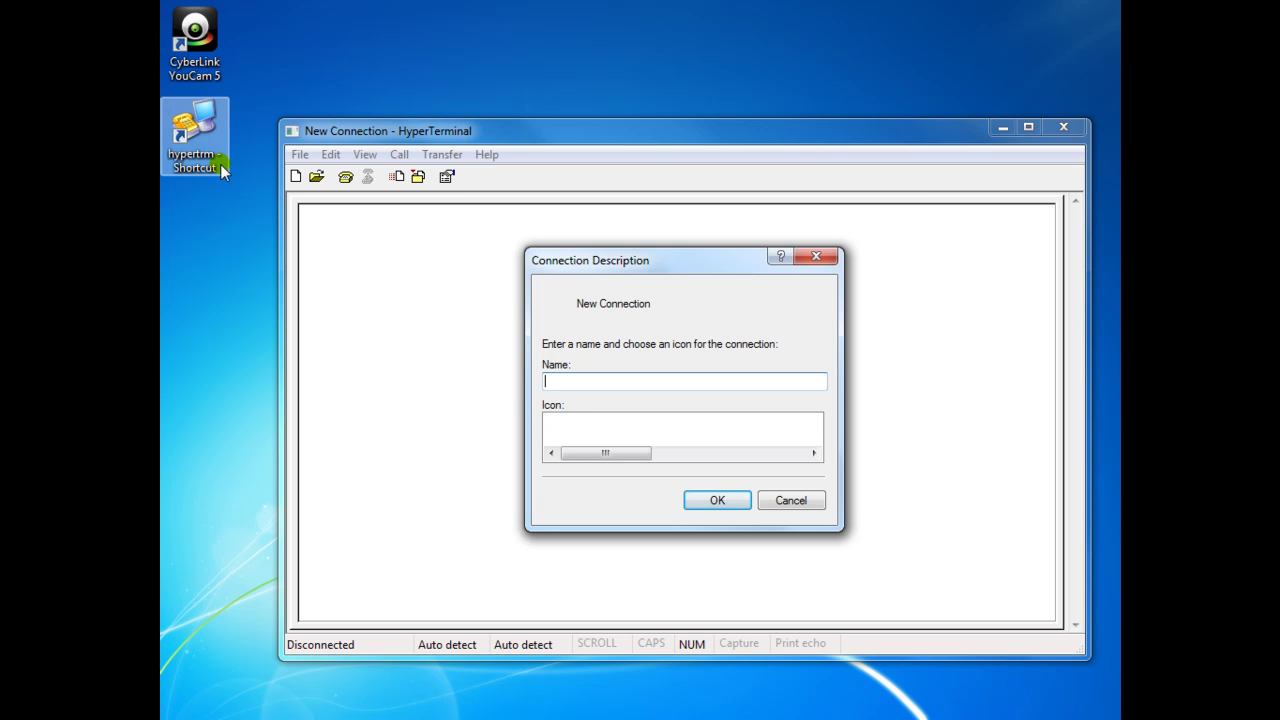
text(cisco)
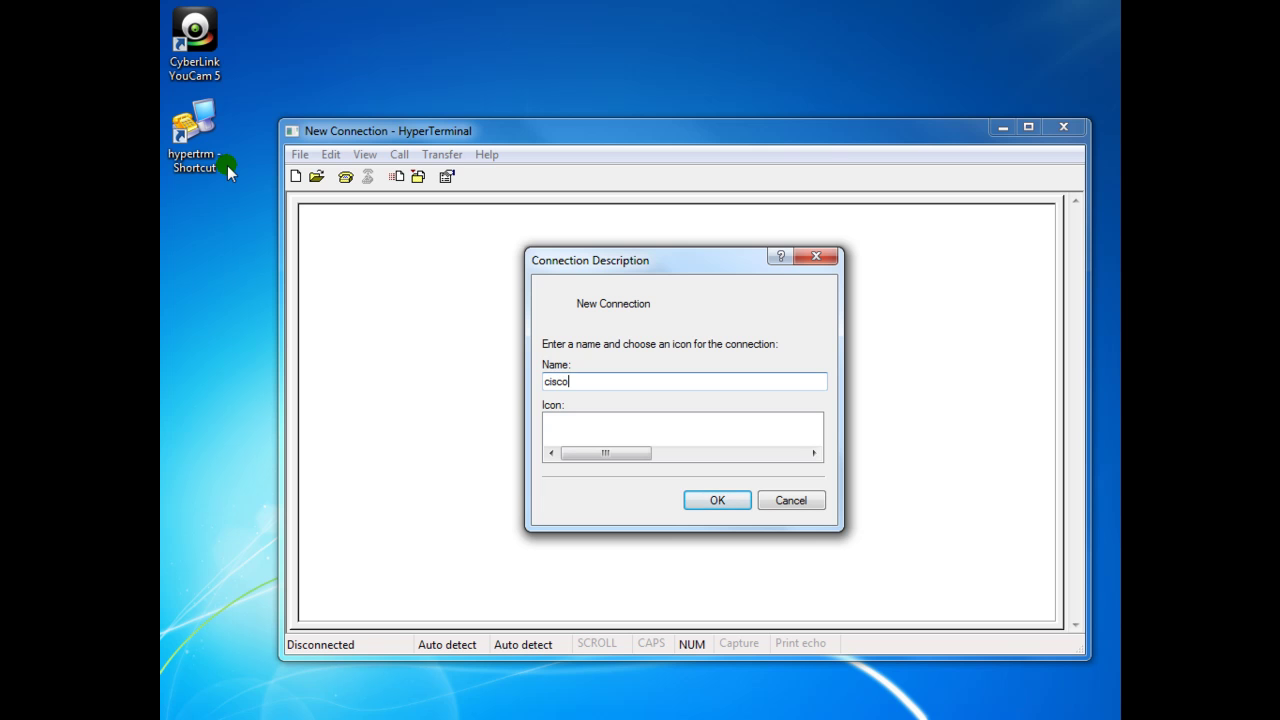
click(708, 505)
click(716, 506)
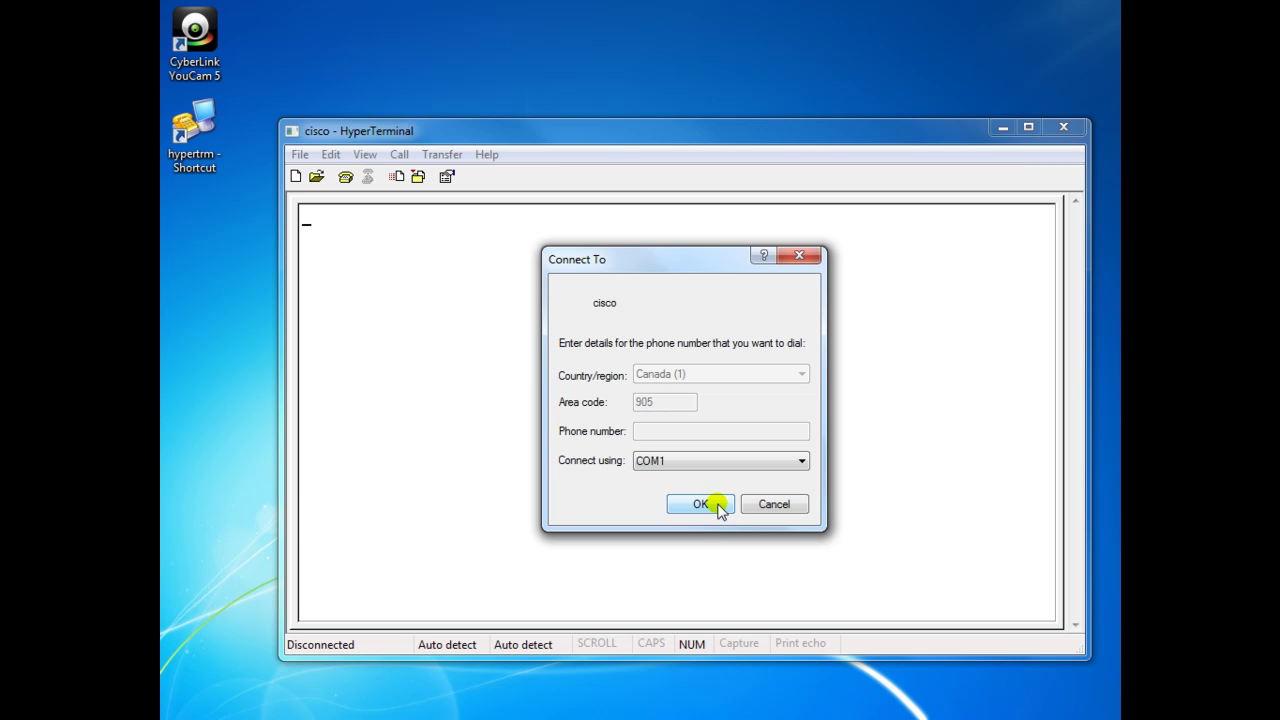
Connect through COM1 with the default port settings (9600 bits per second, 8 data bits, no parity, 1 stop bit) and bring up the switch prompt
click(720, 506)
click(543, 443)
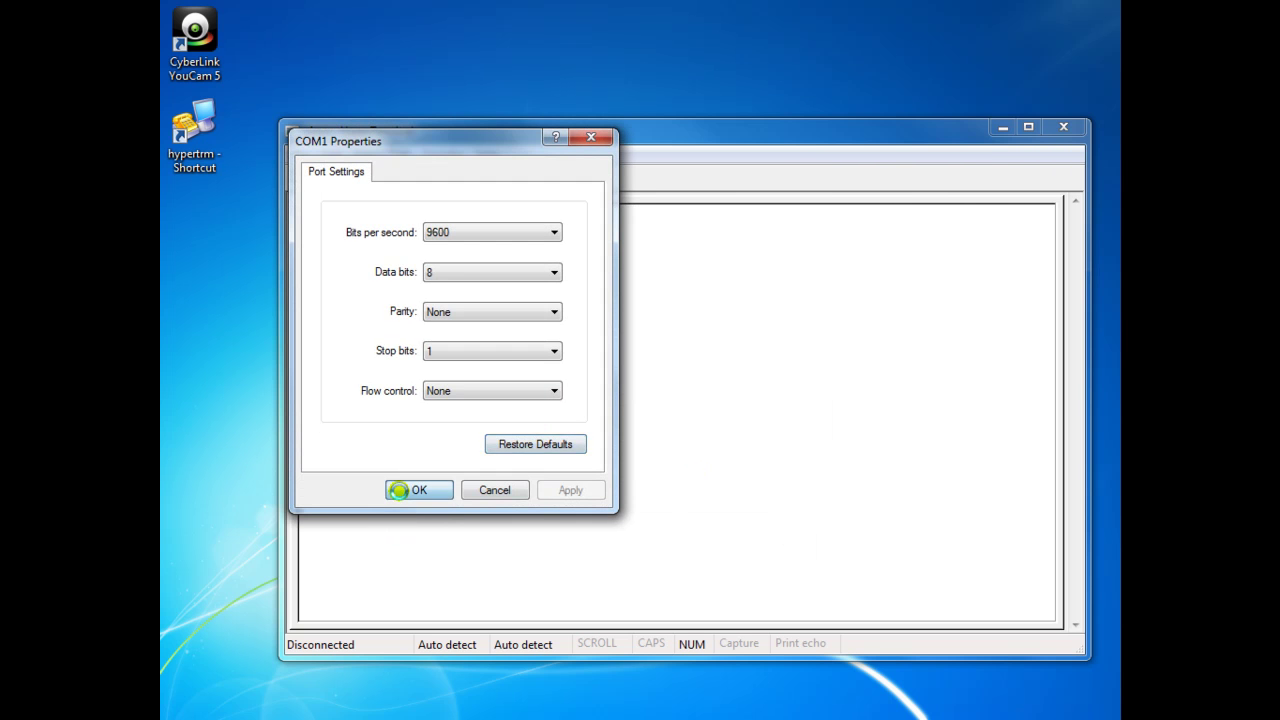
click(405, 489)
key(Return)
key(Return)
key(Return)
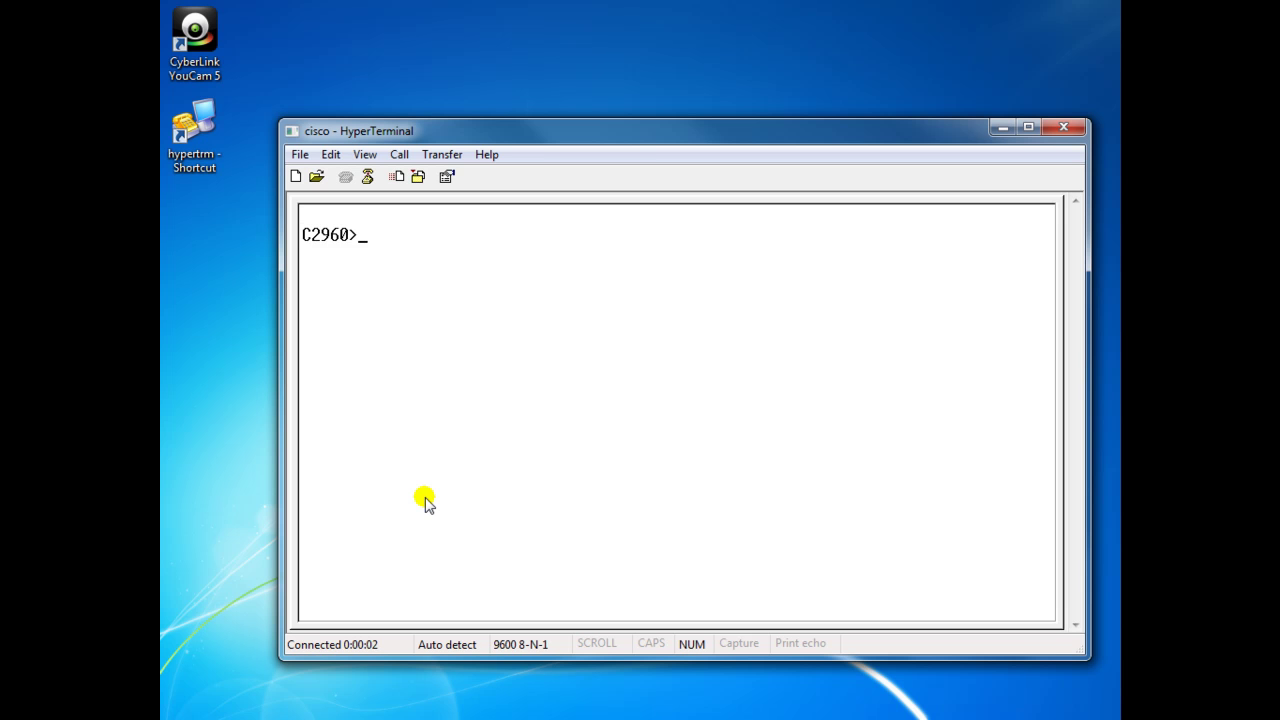
Enter privileged mode on the C2960 switch with ena and start global configuration with conf t
text(en)
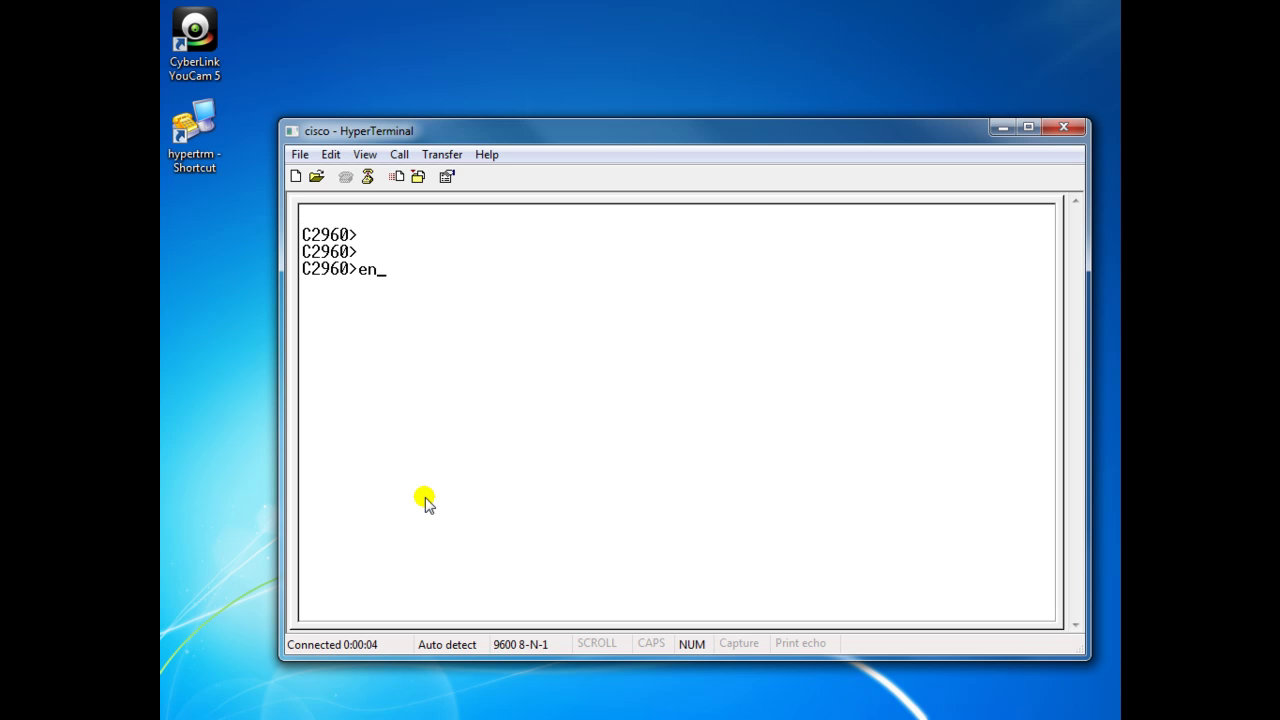
text(a)
key(Return)
text(conf t)
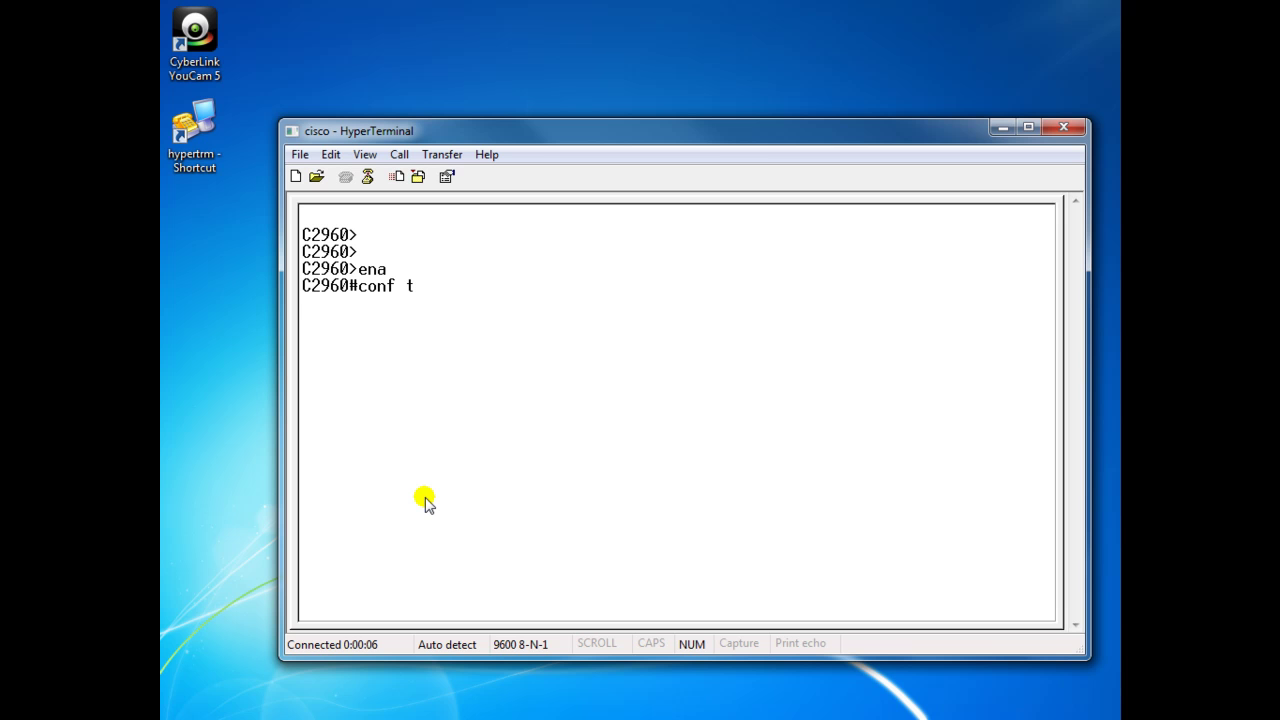
key(Return)
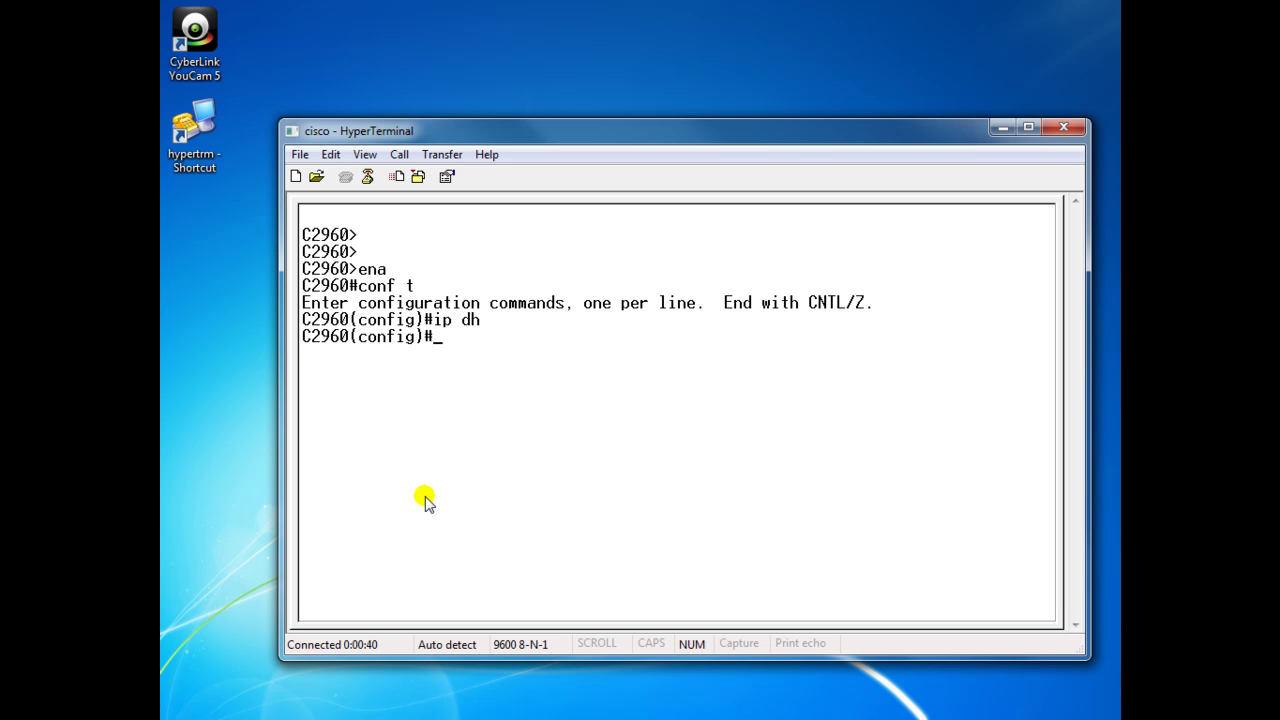
Exclude the address range 192.168.1.1 to 192.168.1.150 from DHCP assignment
text(ip dh)
key(Tab)
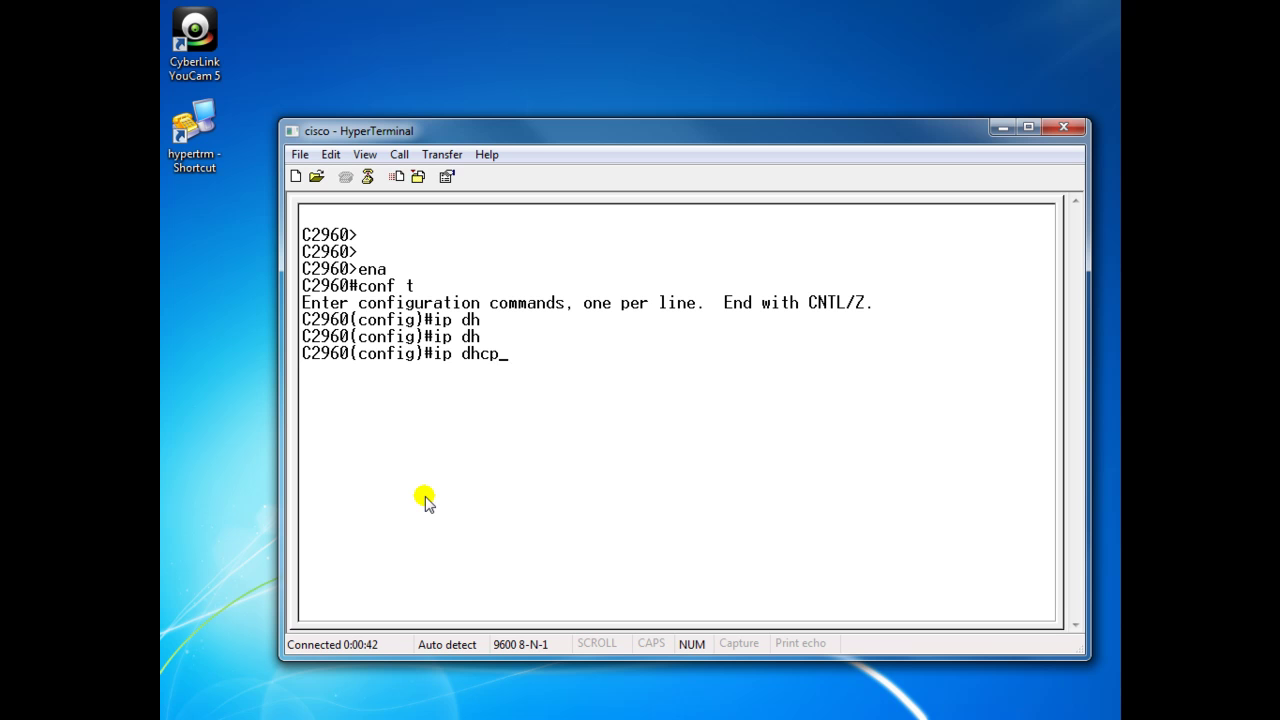
text(ex)
key(Tab)
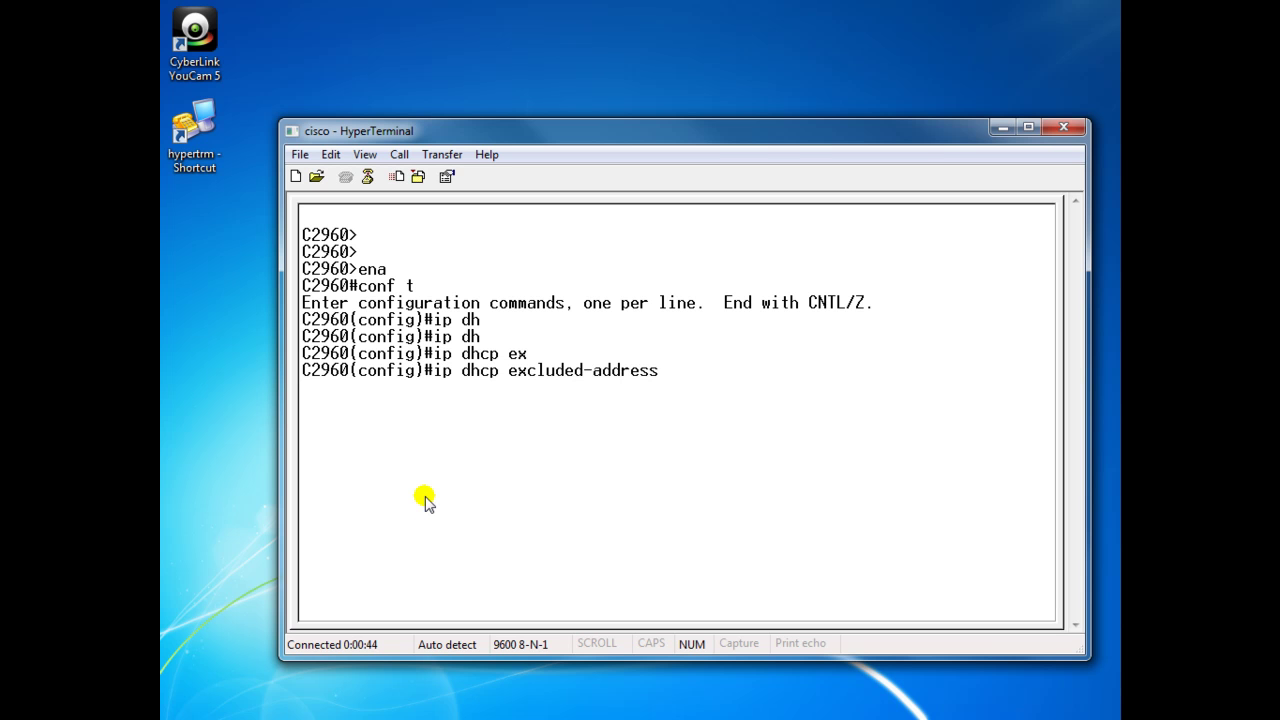
text(192.168.1.1 192.168.)
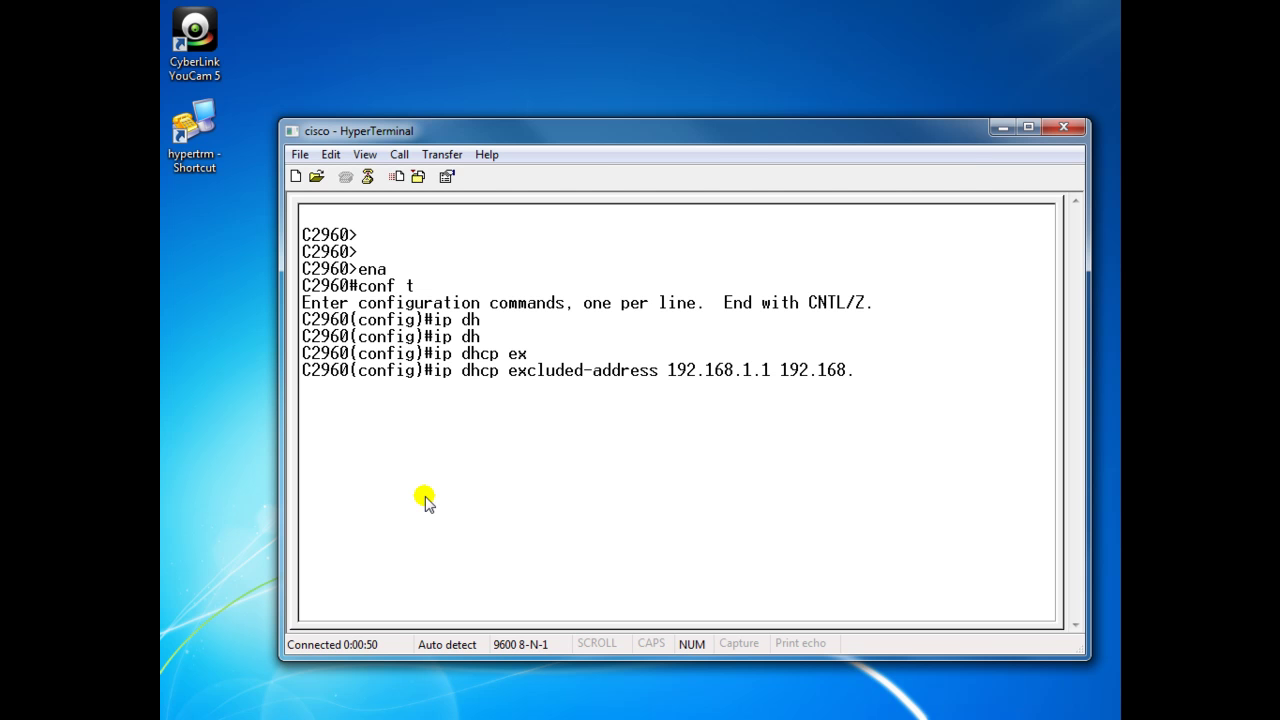
text(1.150)
key(Return)
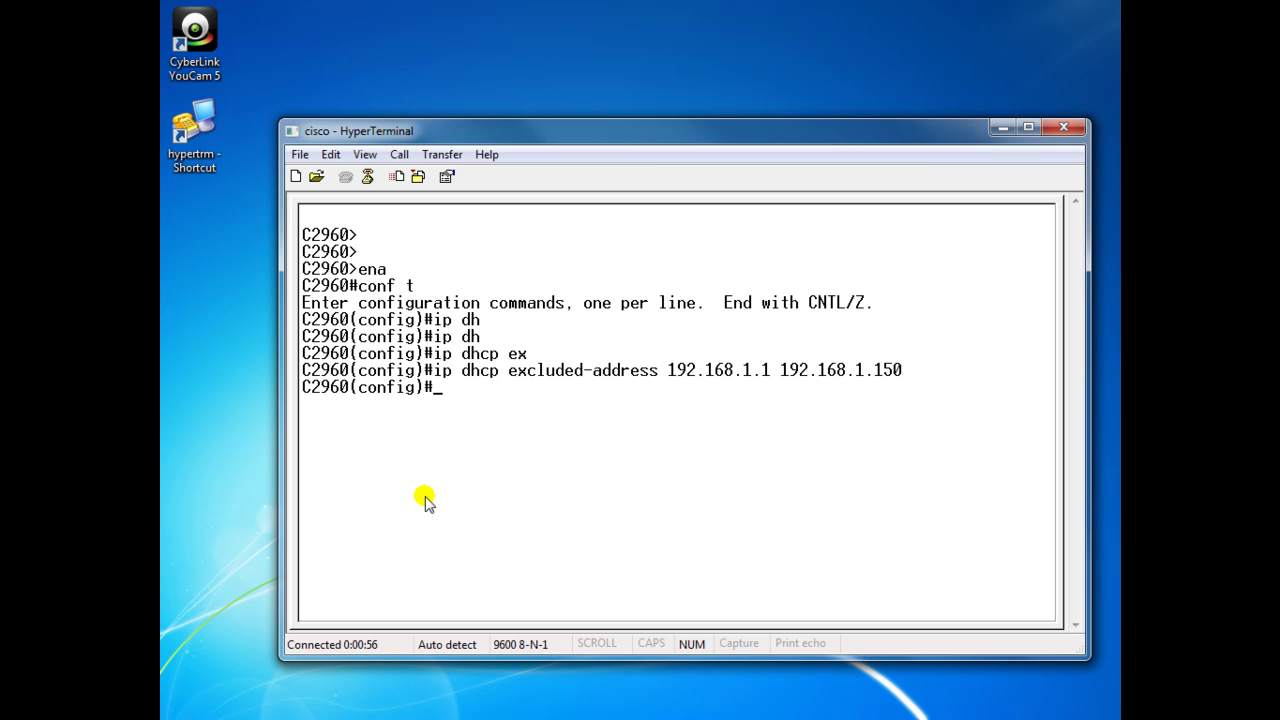
Create a DHCP pool named VOICE with the ip dhcp pool command
text(ip dh)
key(Tab)
text(po)
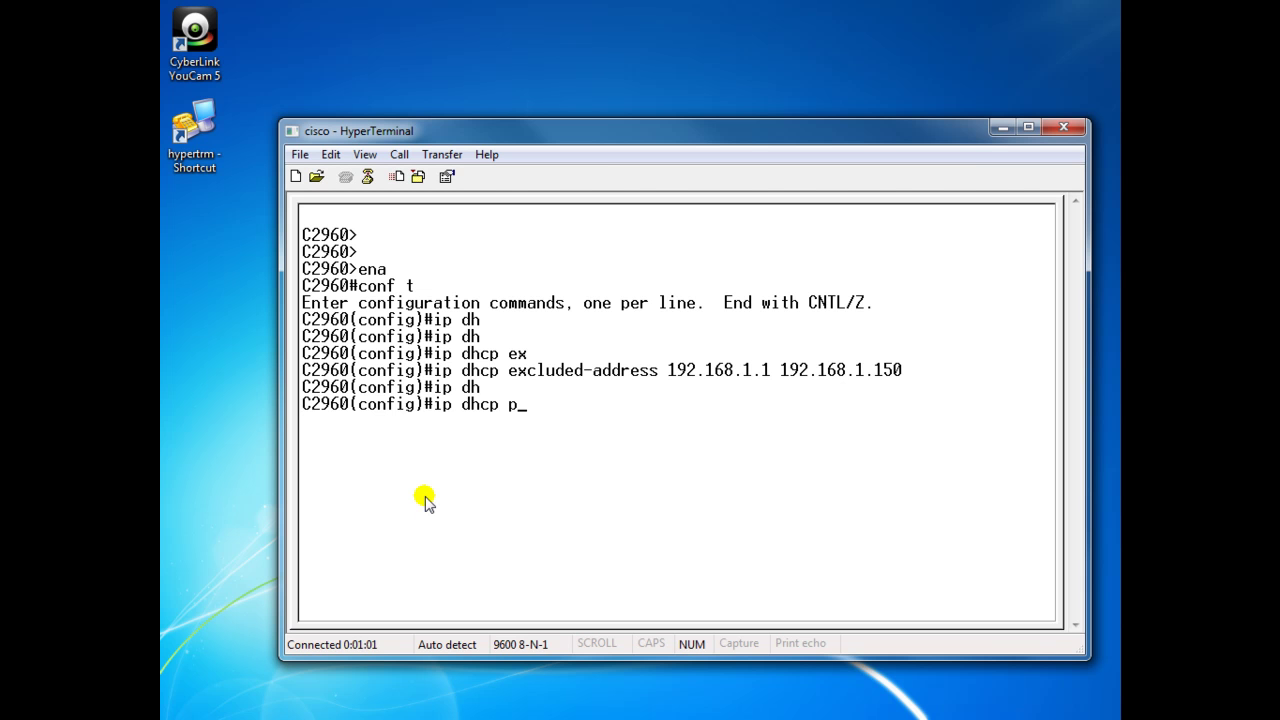
key(Tab)
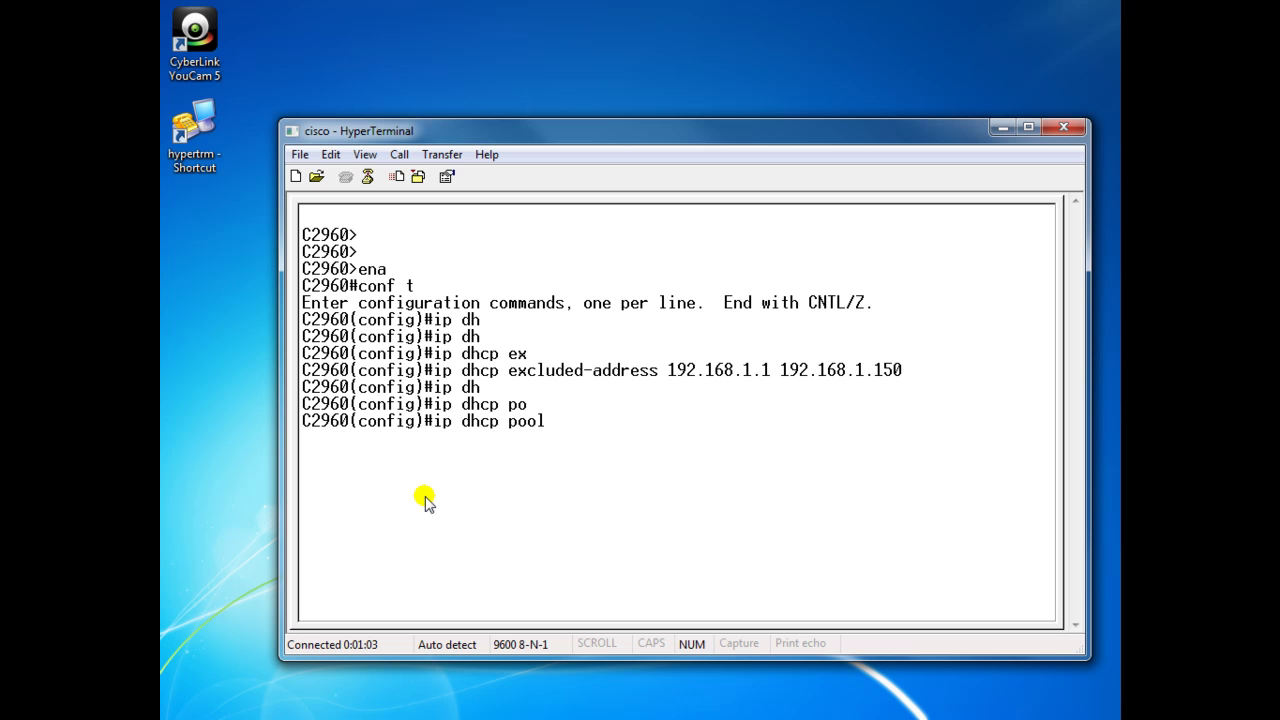
text(VOICE)
key(Return)
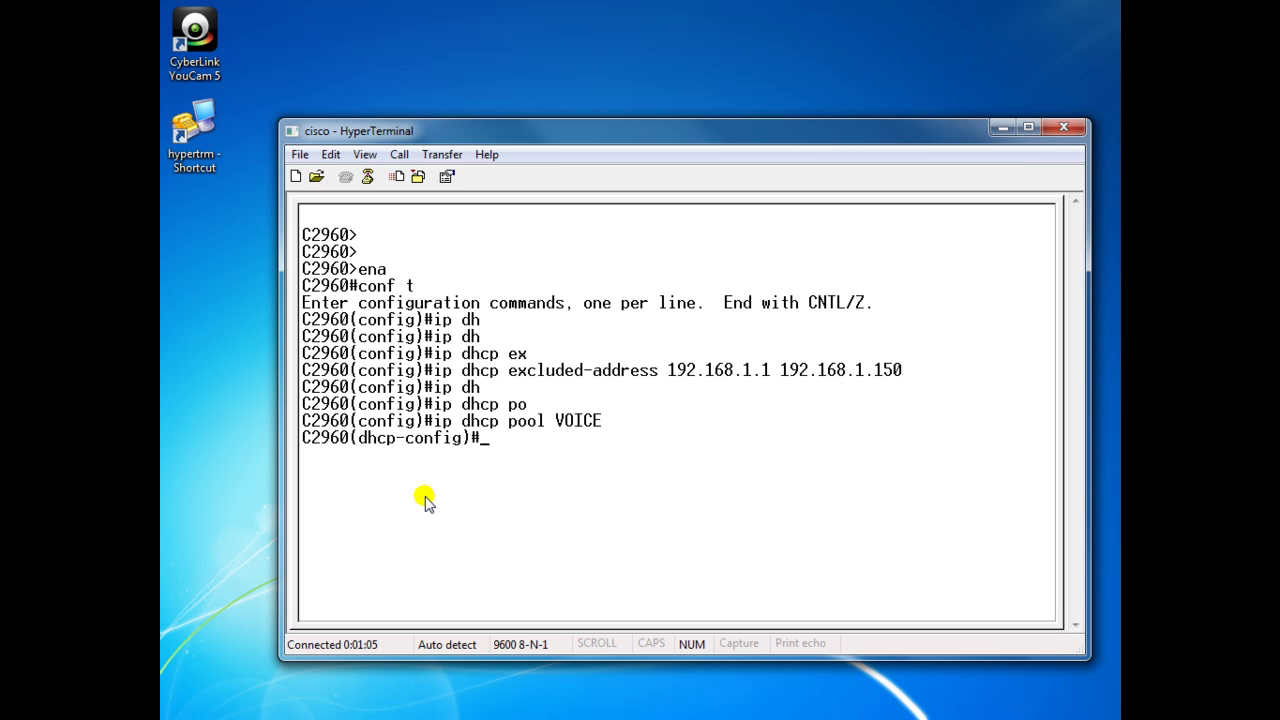
Set the VOICE pool's network to 192.168.1.0 with subnet mask 255.255.255.0
text(net)
key(Tab)
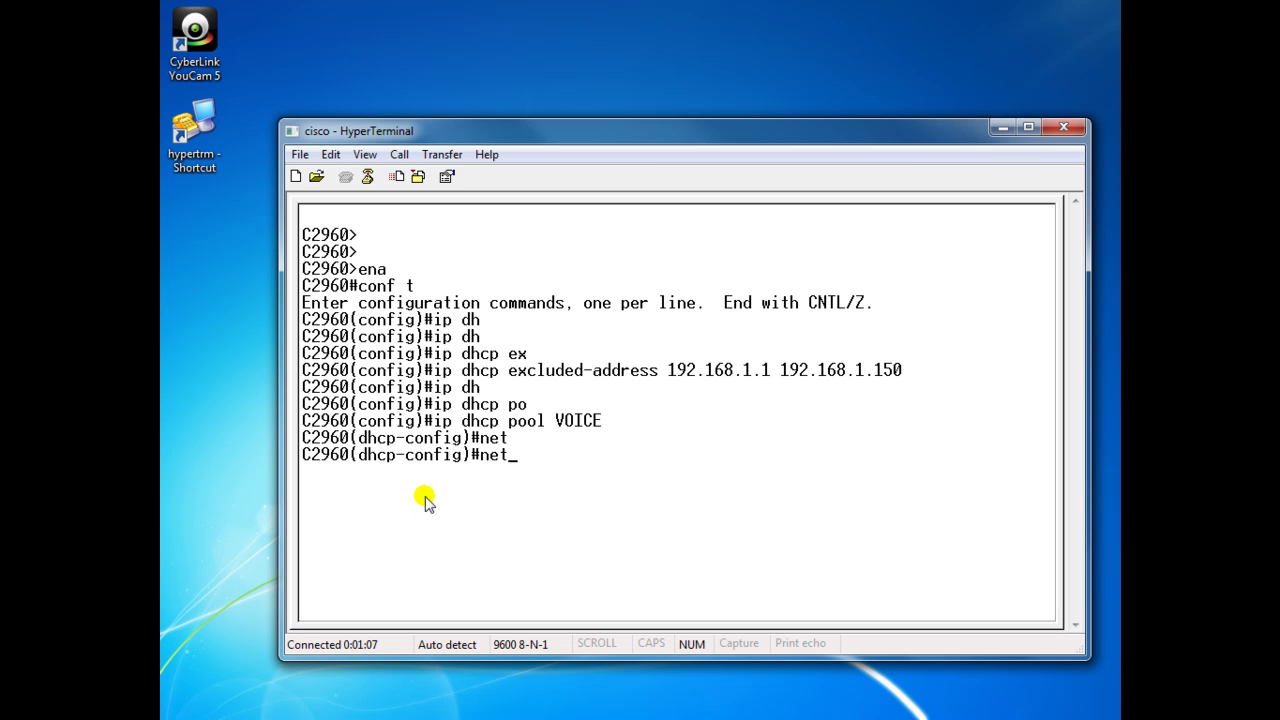
text(t)
key(Tab)
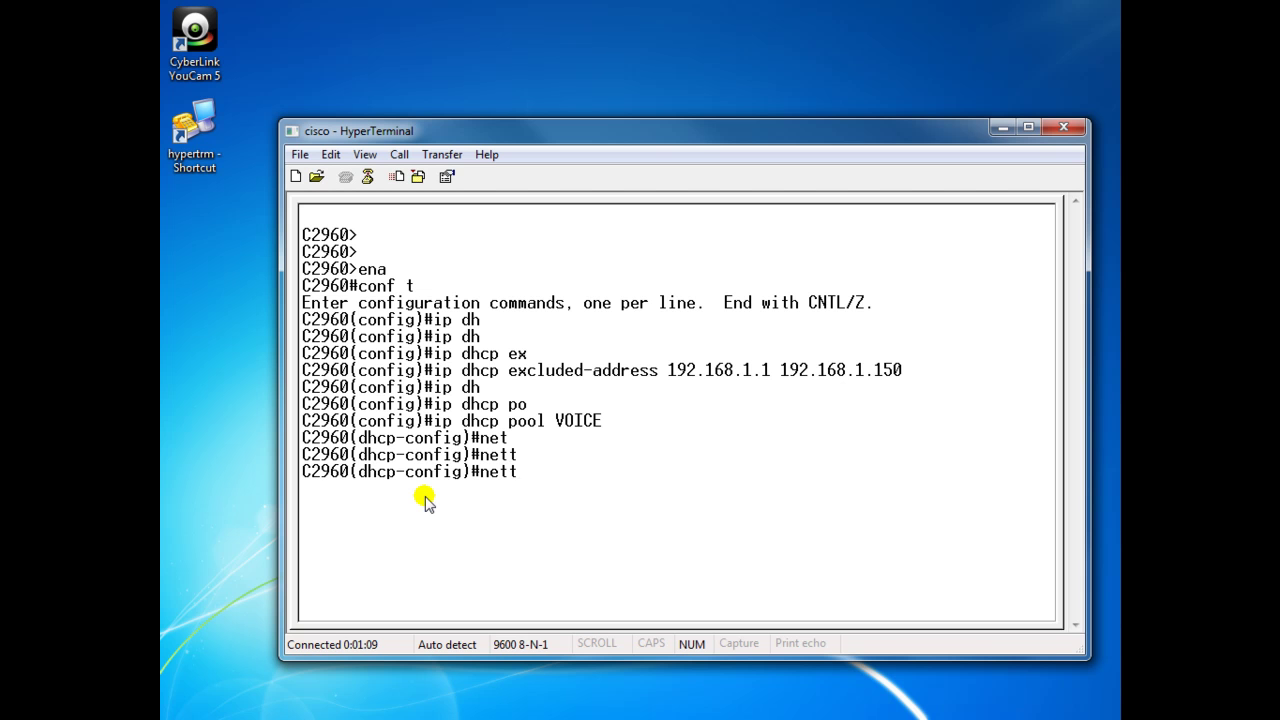
text(w)
key(Tab)
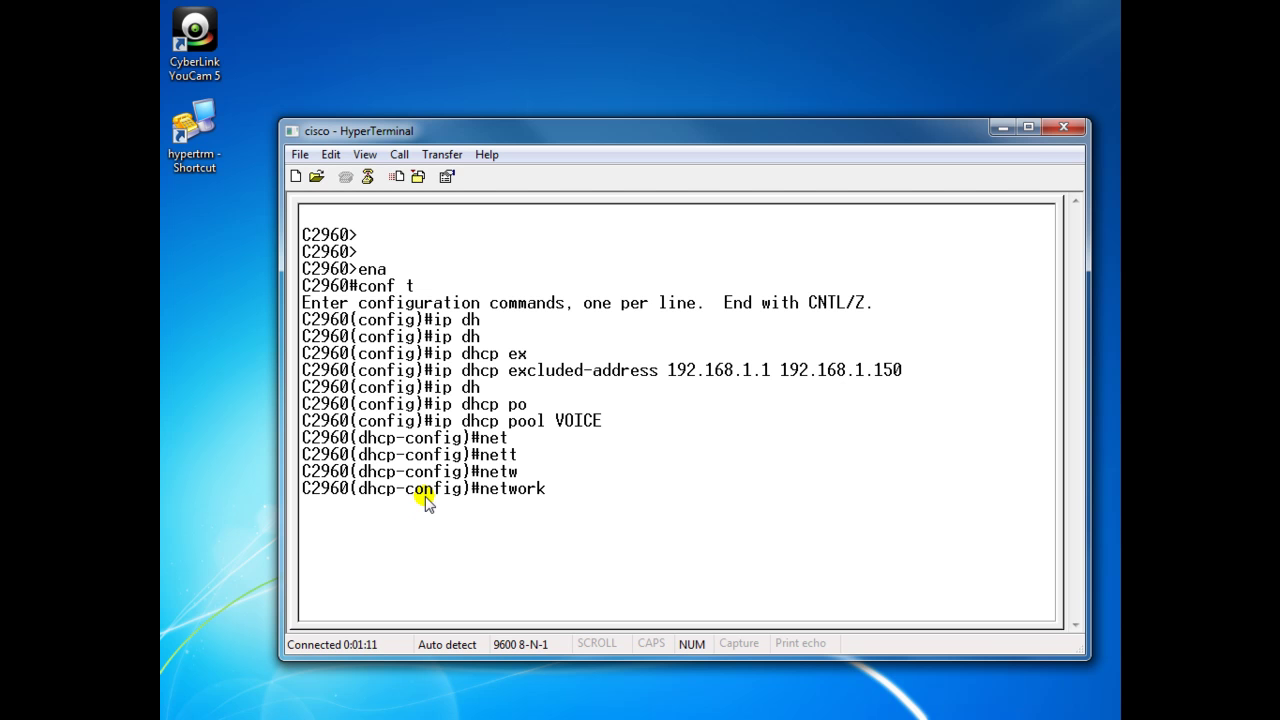
text(192.168.1.0 255.255)
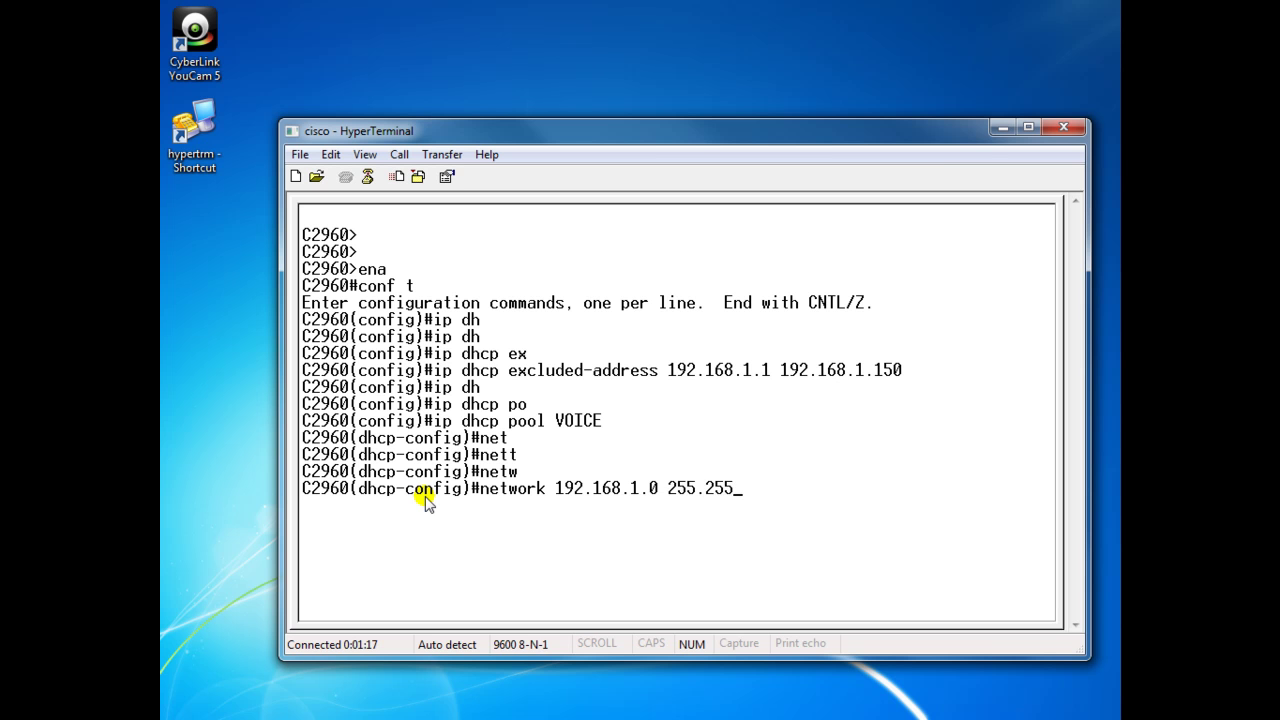
text(.255.0)
key(Return)
Set the VOICE pool's default router to 192.168.1.1
text(dewfa)
key(Return)
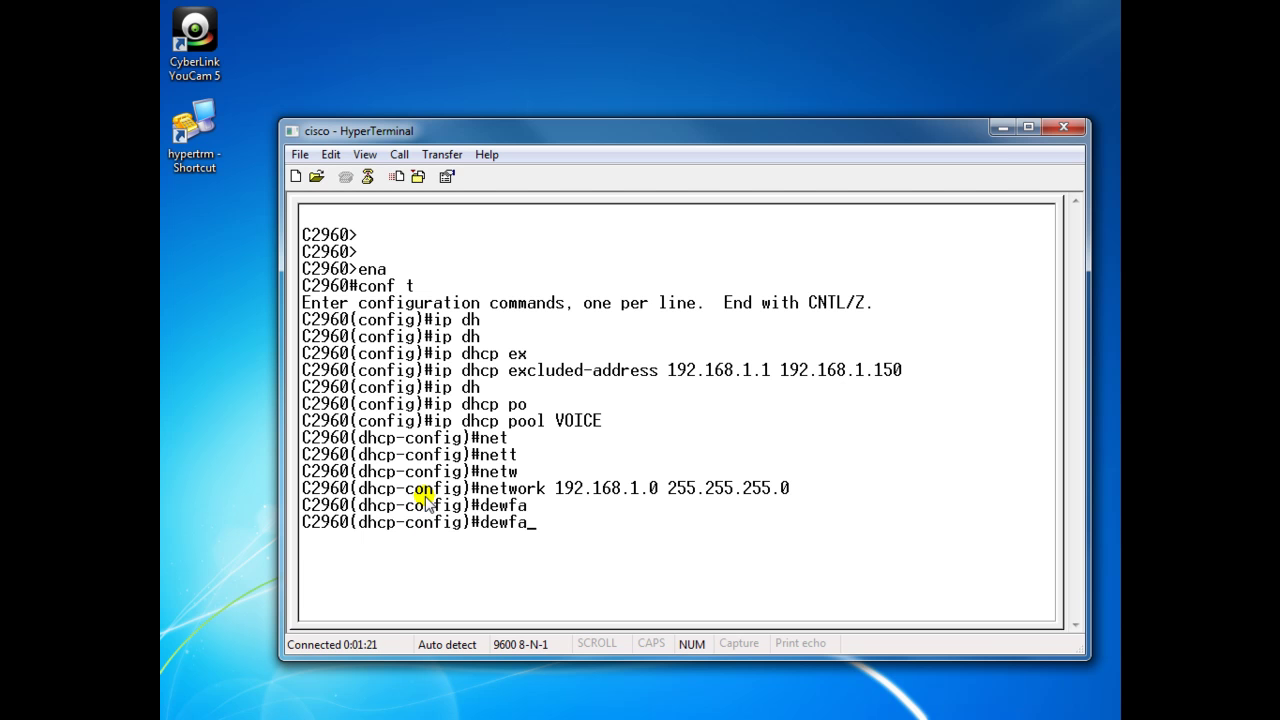
key(BackSpace)
key(BackSpace)
key(Tab)
key(BackSpace)
text(fig)#def)
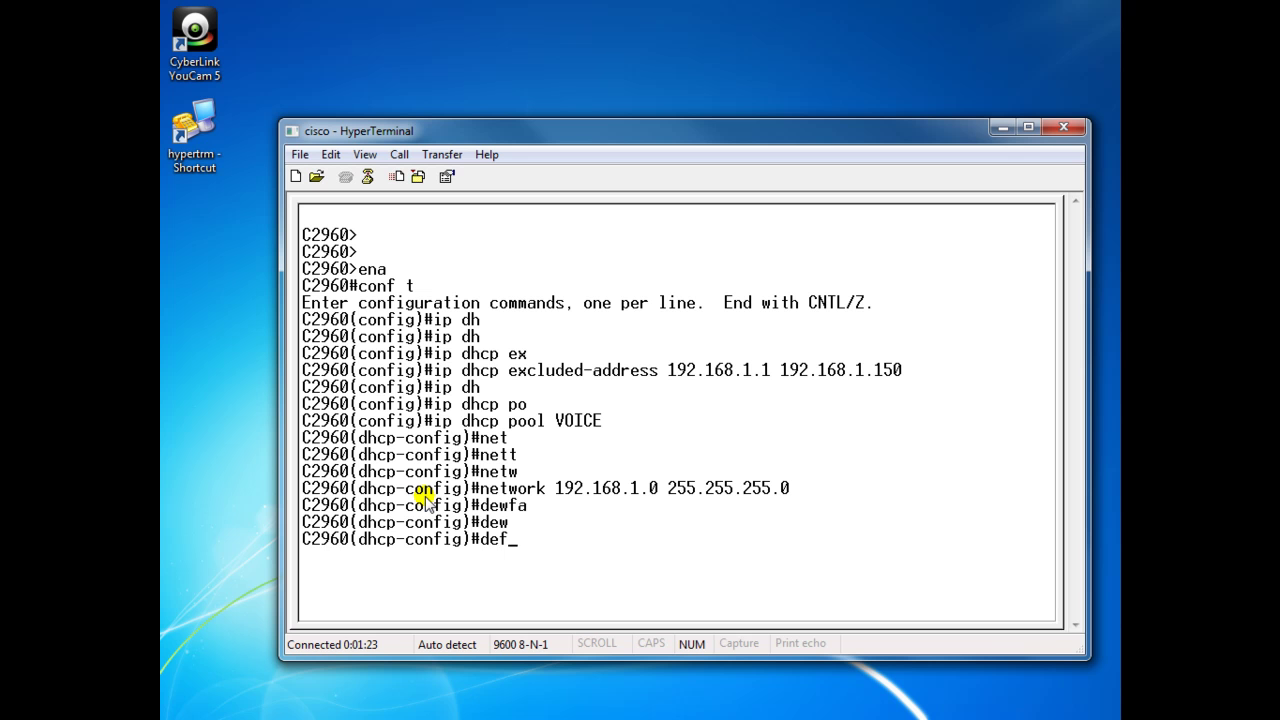
key(Tab)
text(192.)
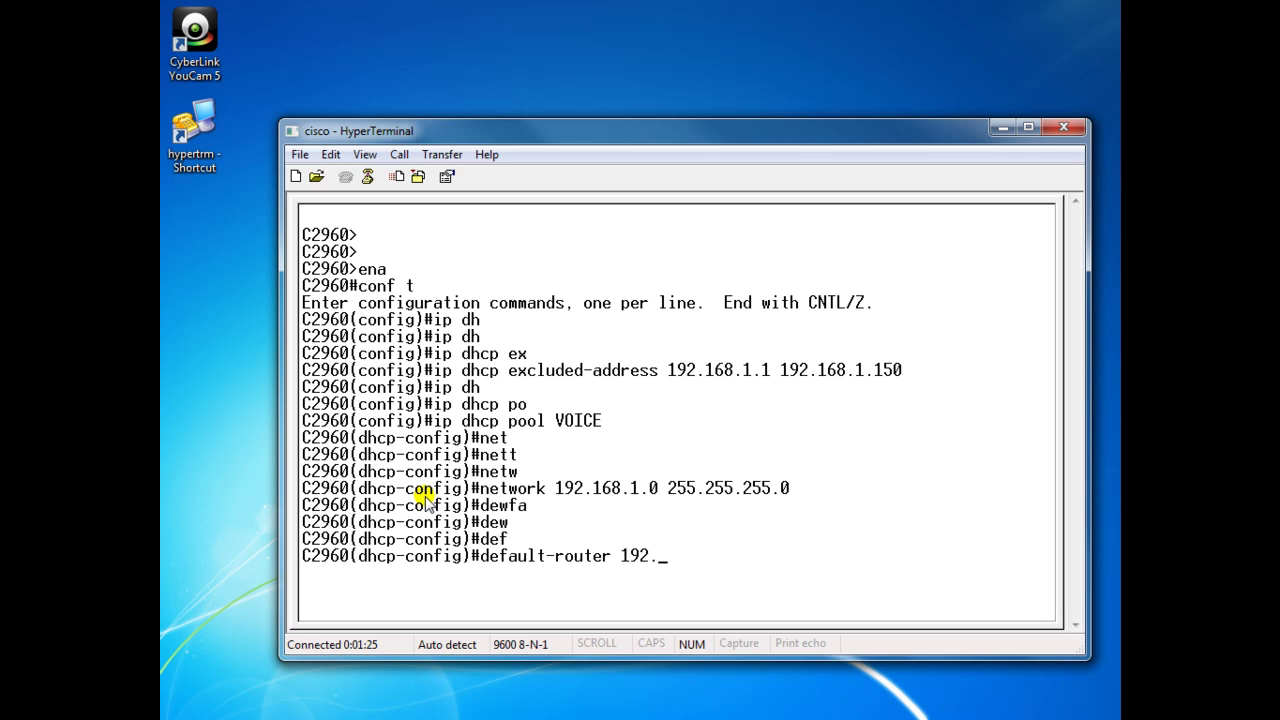
text(168.1.1)
key(Return)
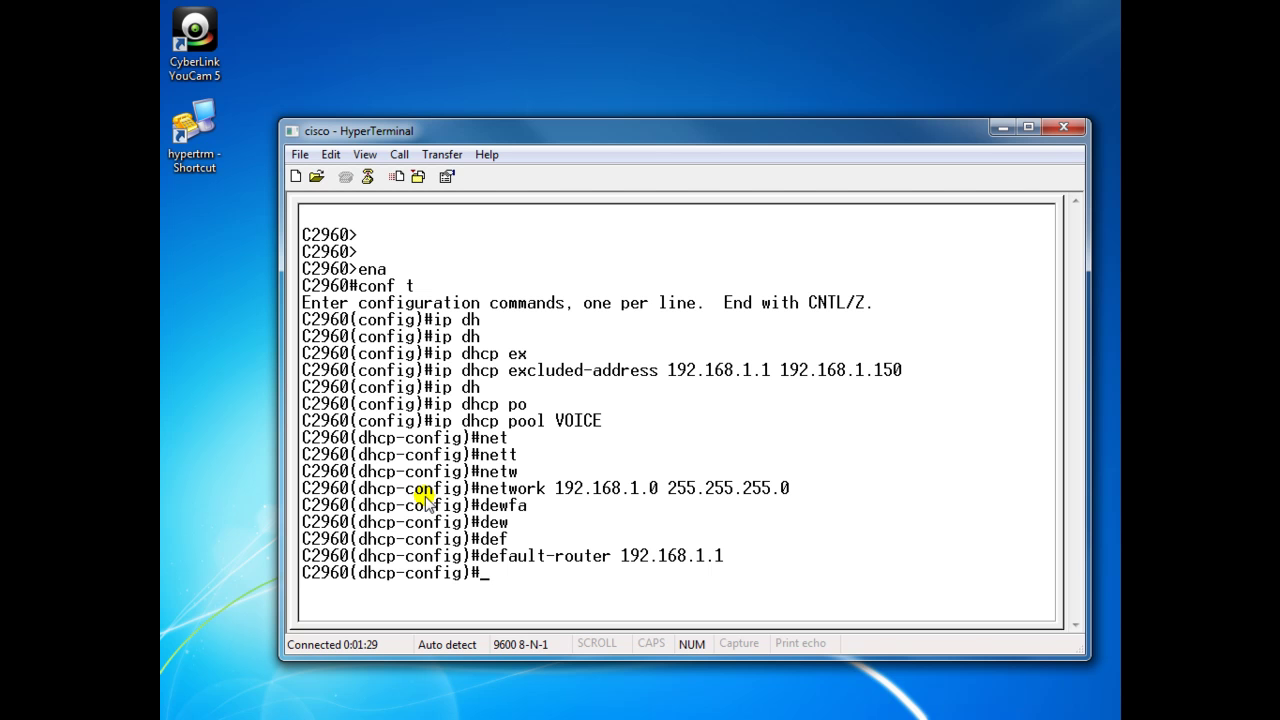
Try to set DHCP option 150 for the VOICE pool with the command option 150 192.168.1.150
text(opt)
key(Tab)
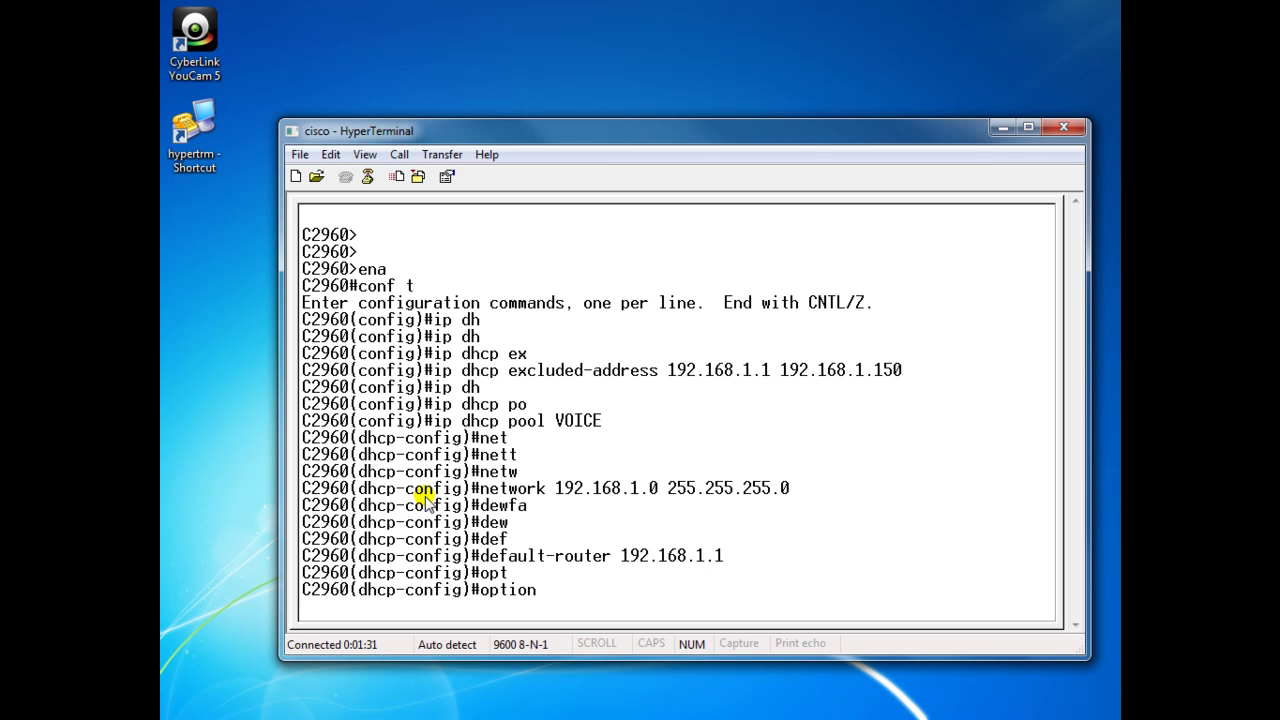
text(150)
key(Tab)
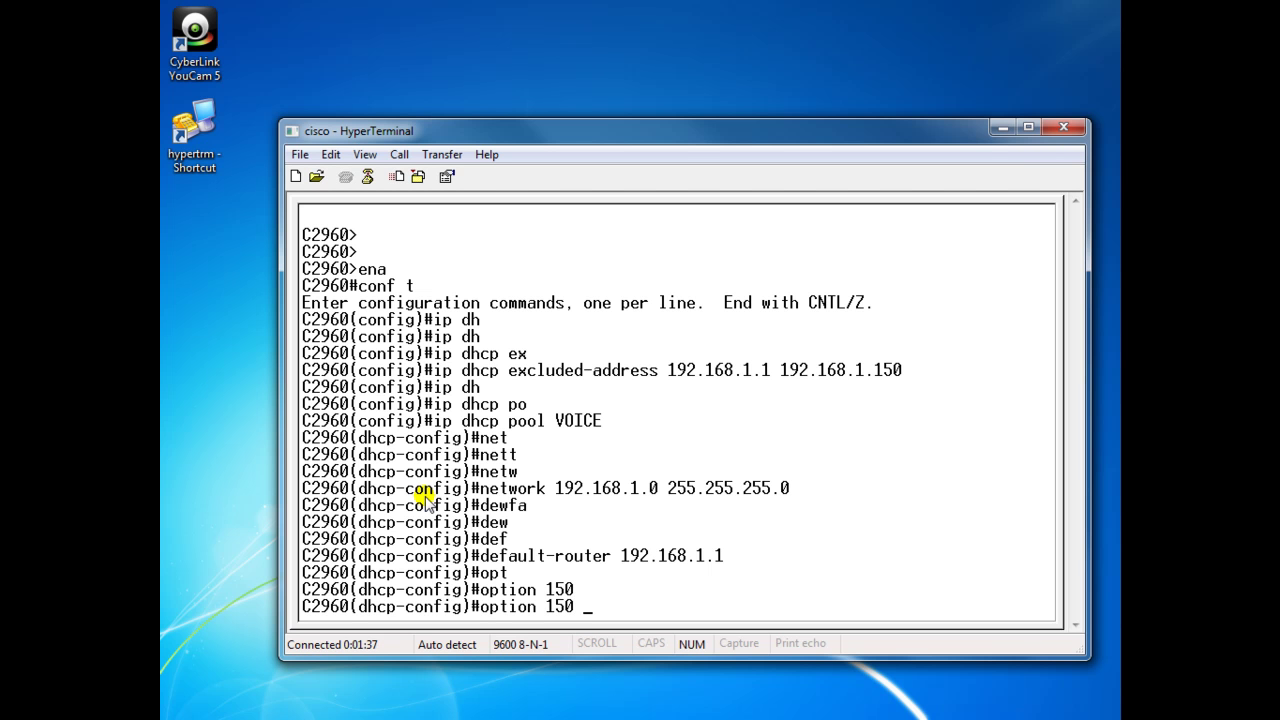
text(192.168.1.)
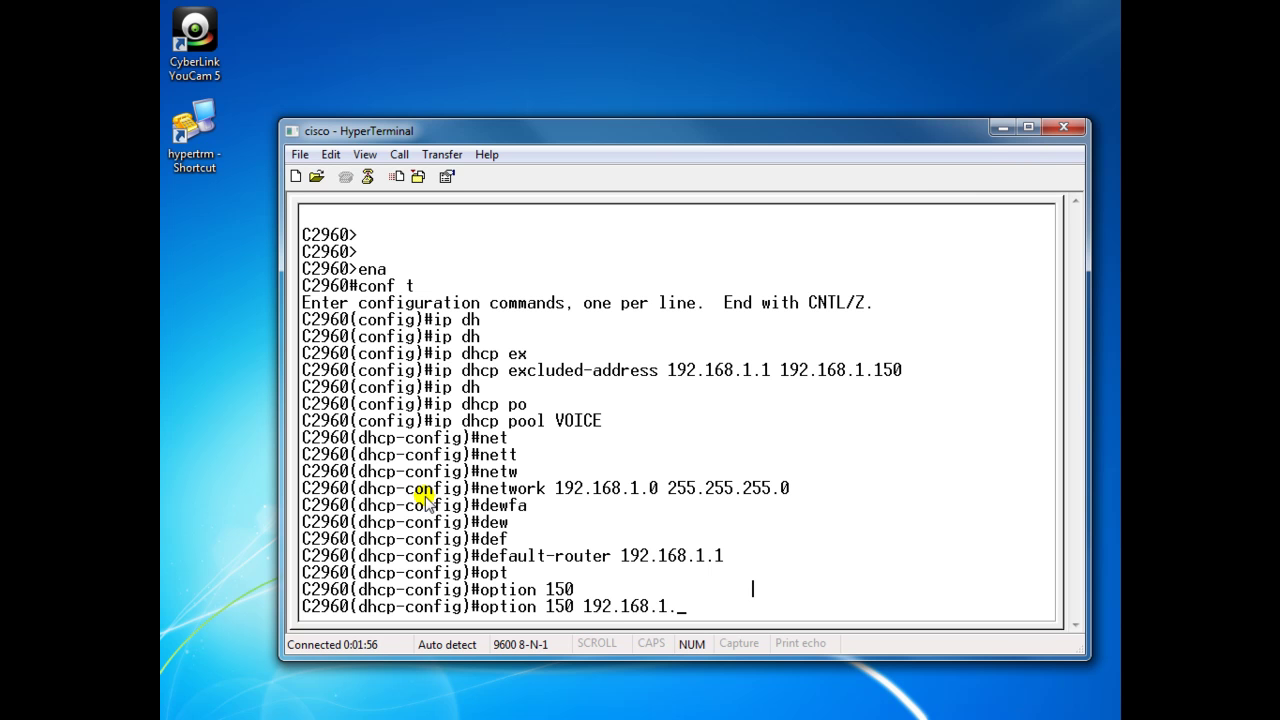
text(150)
key(Return)
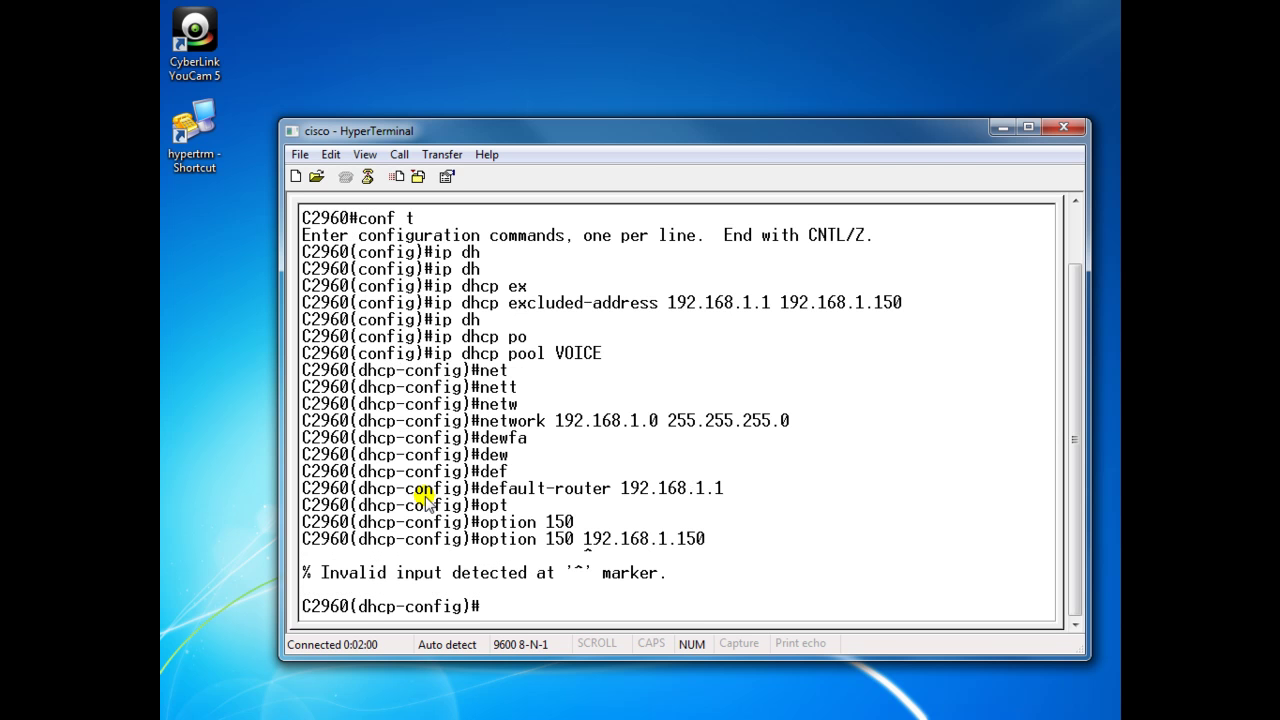
Reissue the option command as option 150 ip 192.168.1.150 and exit the DHCP pool configuration
key(Up)
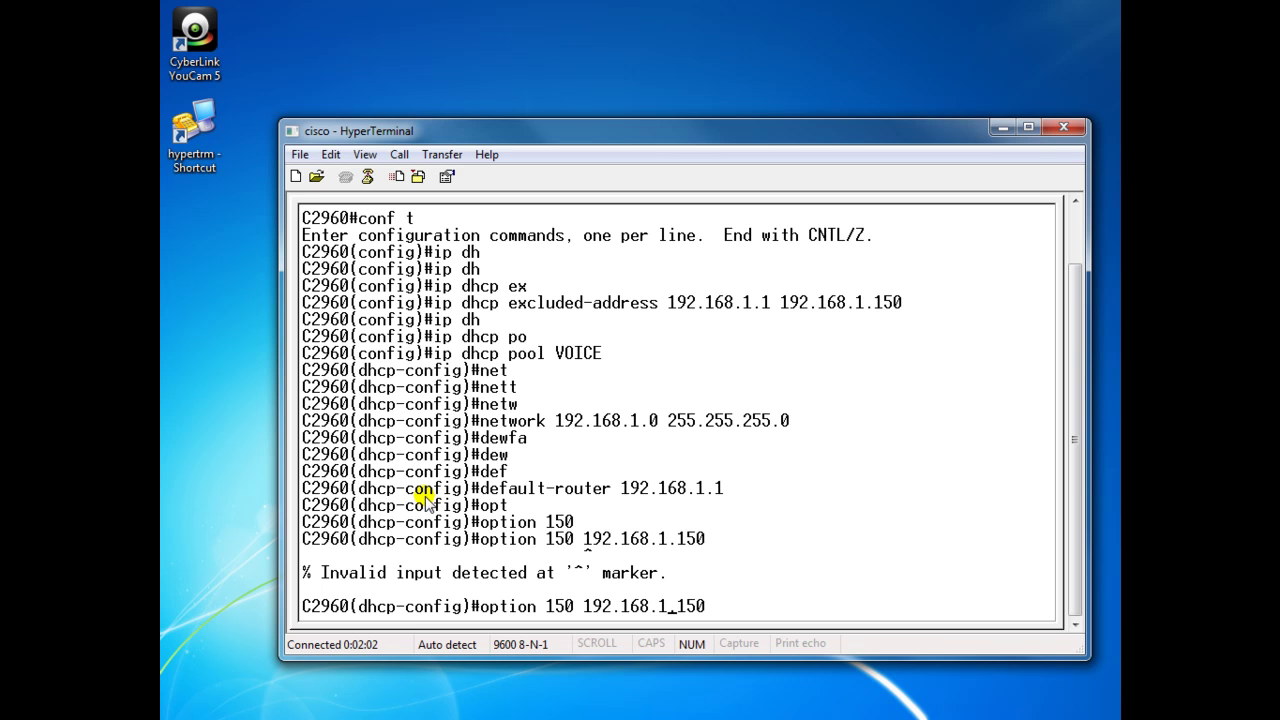
key(Left)
key(Left)
key(Left)
key(Left)
key(Left)
key(Left)
text(ip)
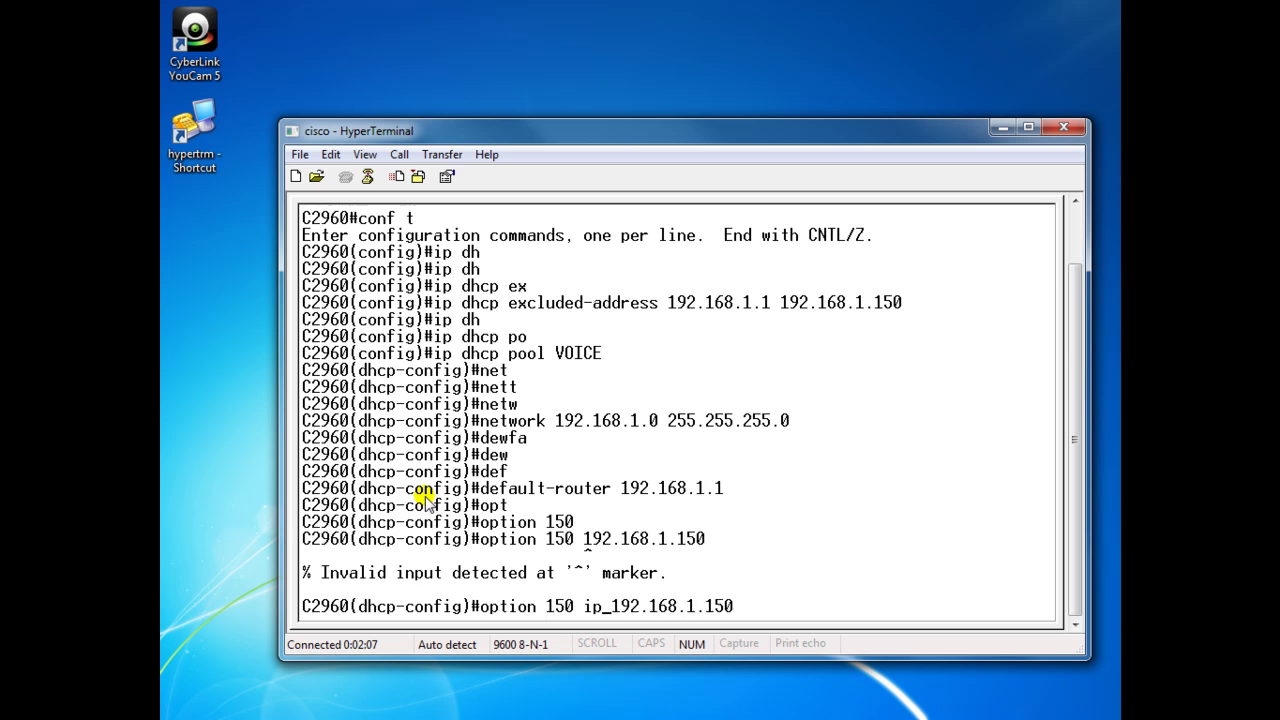
key(Return)
key(Return)
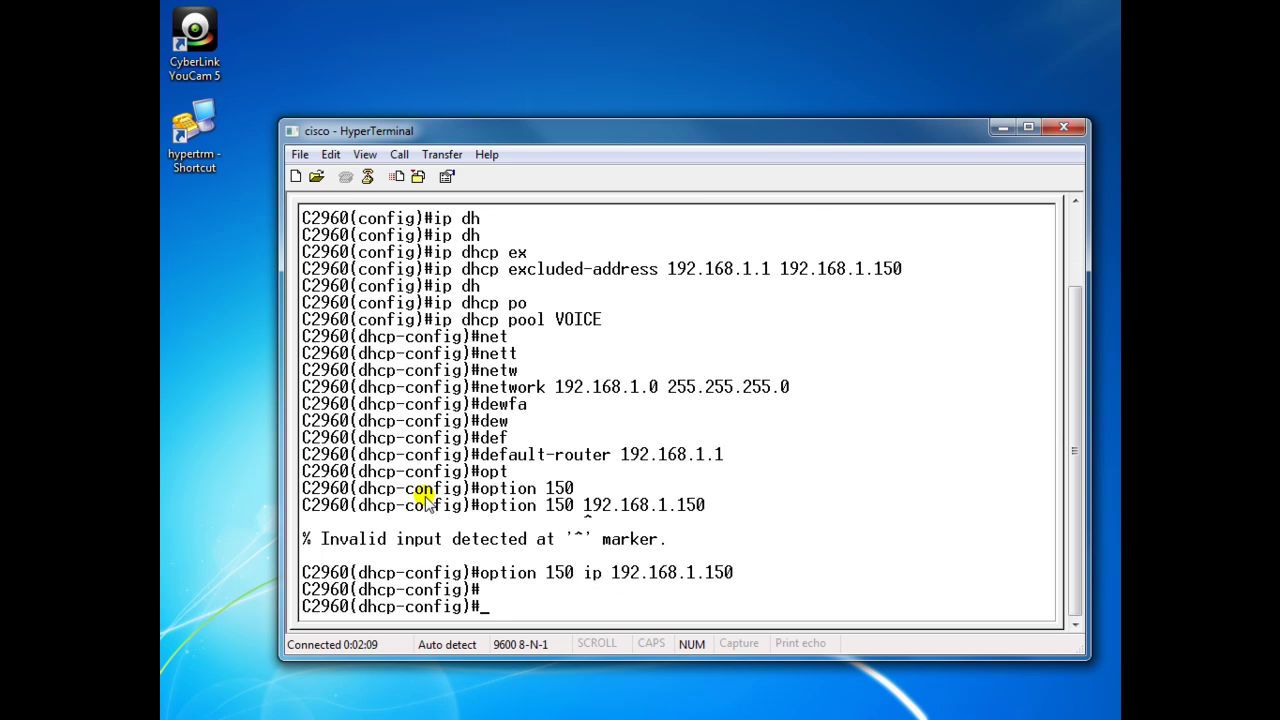
text(exit)
key(Return)
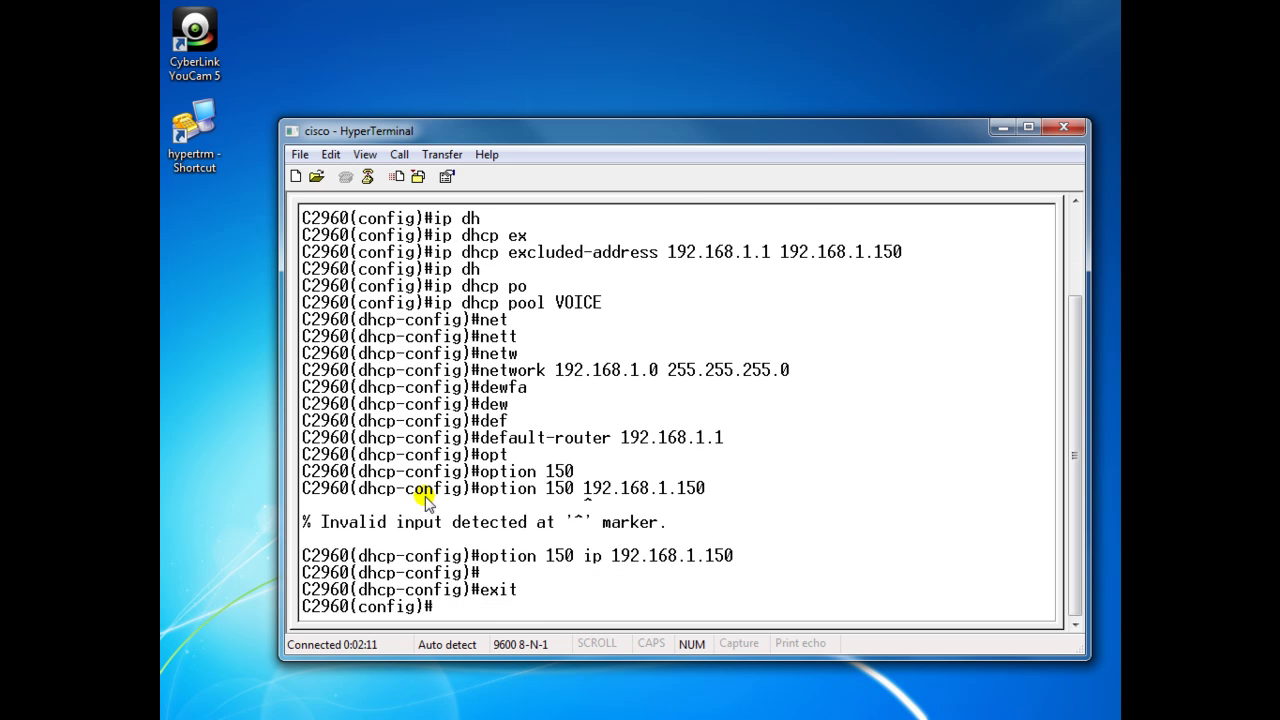
Try to save the configuration with wr, and display the running configuration with do show run
text(wr)
key(Return)
text(show)
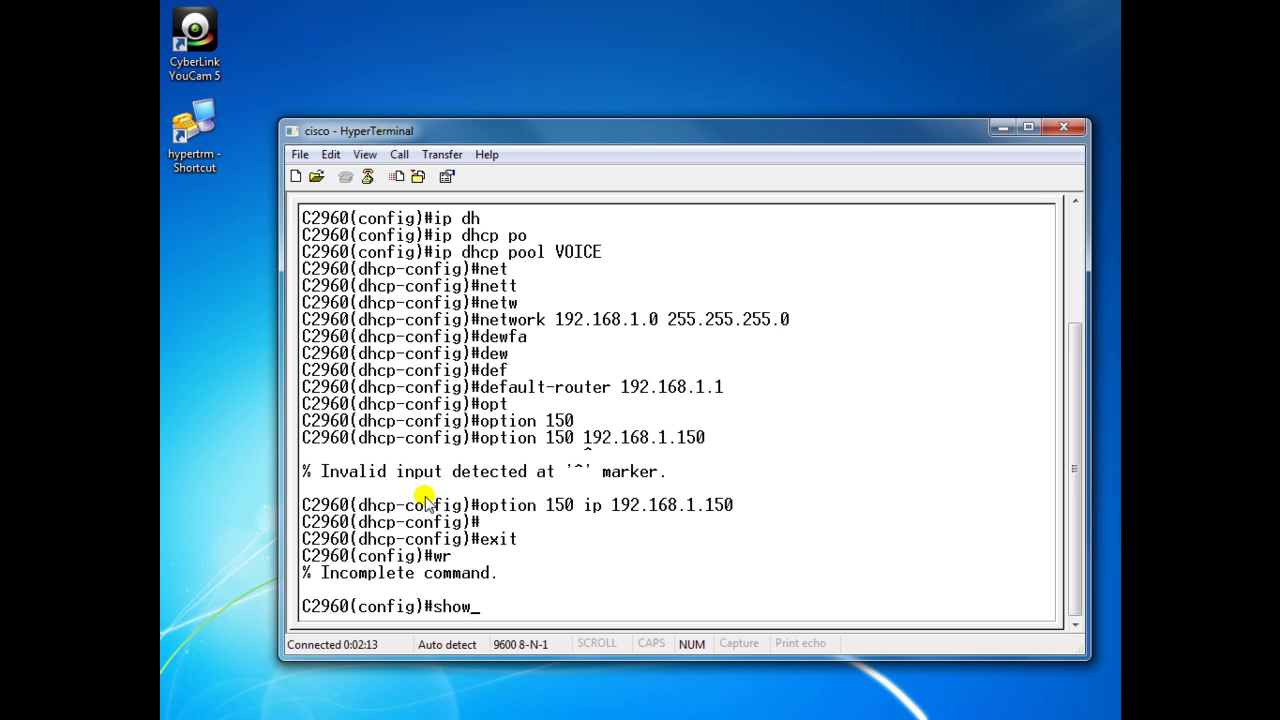
key(BackSpace)
key(BackSpace)
key(BackSpace)
key(BackSpace)
key(BackSpace)
text(do show run)
key(Return)
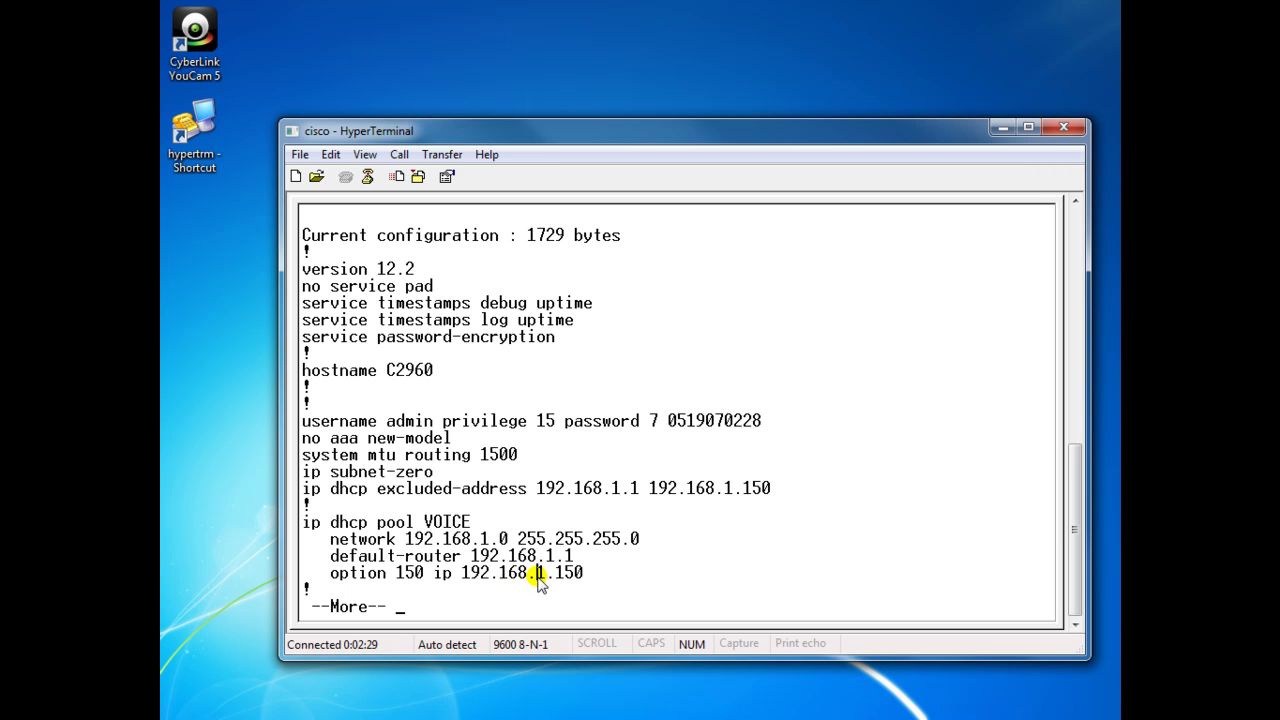
Page through the rest of the running configuration to its end, examining the DHCP pool, interface, Vlan1 and line settings
key(Return)
key(Return)
key(Return)
key(Return)
key(Return)
key(Return)
key(Return)
key(Return)
key(Return)
key(Return)
key(Return)
key(Return)
key(Return)
key(Return)
key(Return)
key(Return)
key(Return)
key(Return)
key(Return)
key(Return)
key(Return)
key(Return)
key(Return)
key(Return)
key(Return)
key(Return)
key(Return)
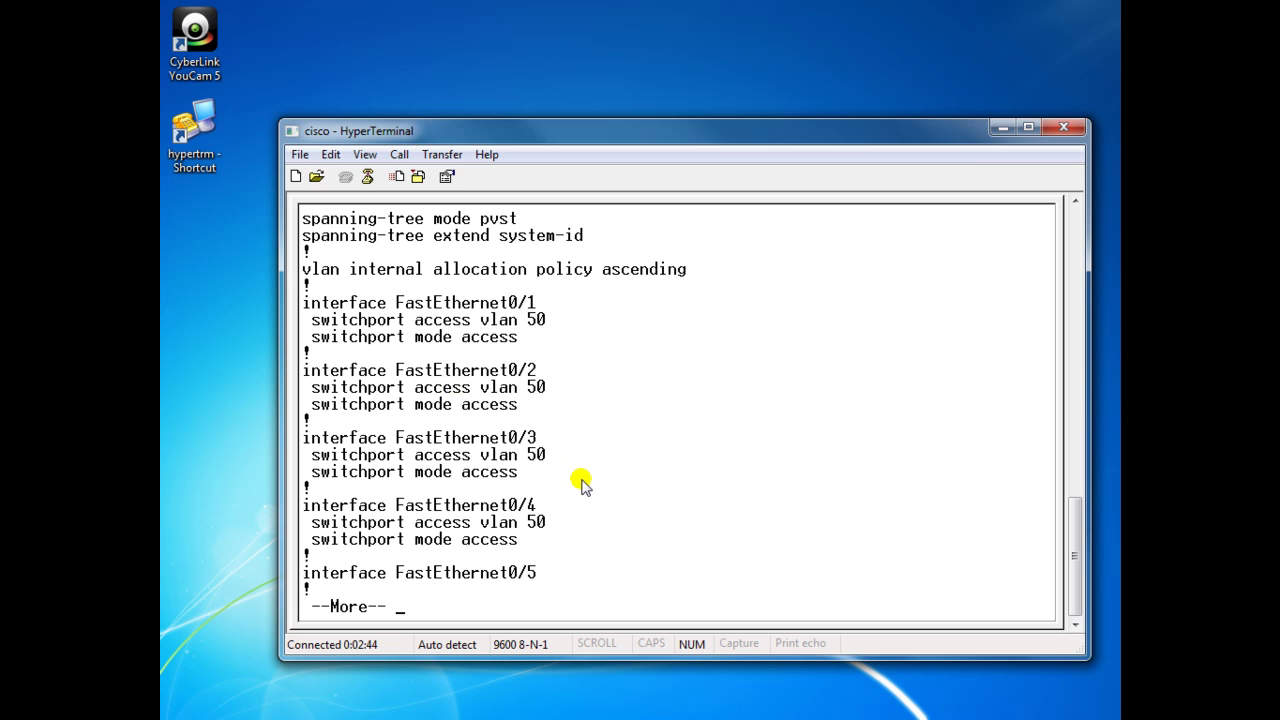
key(Return)
key(Return)
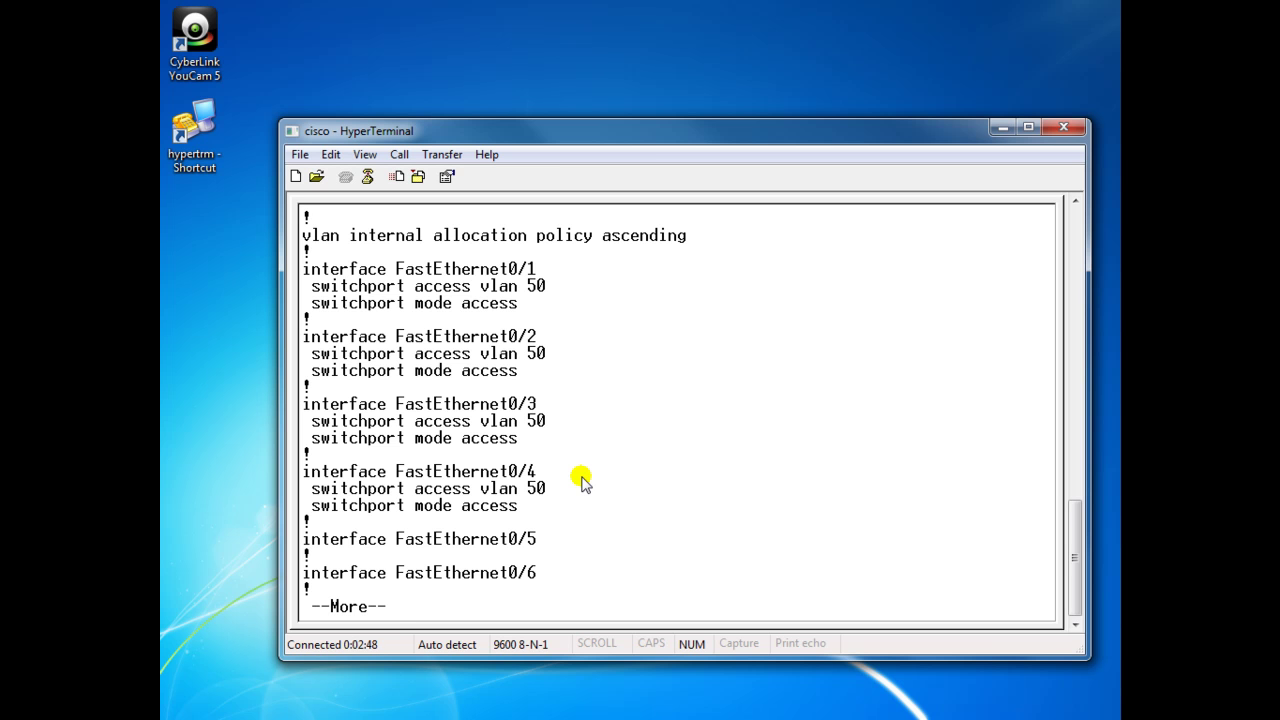
key(Return)
key(Return)
key(Return)
key(Return)
key(Return)
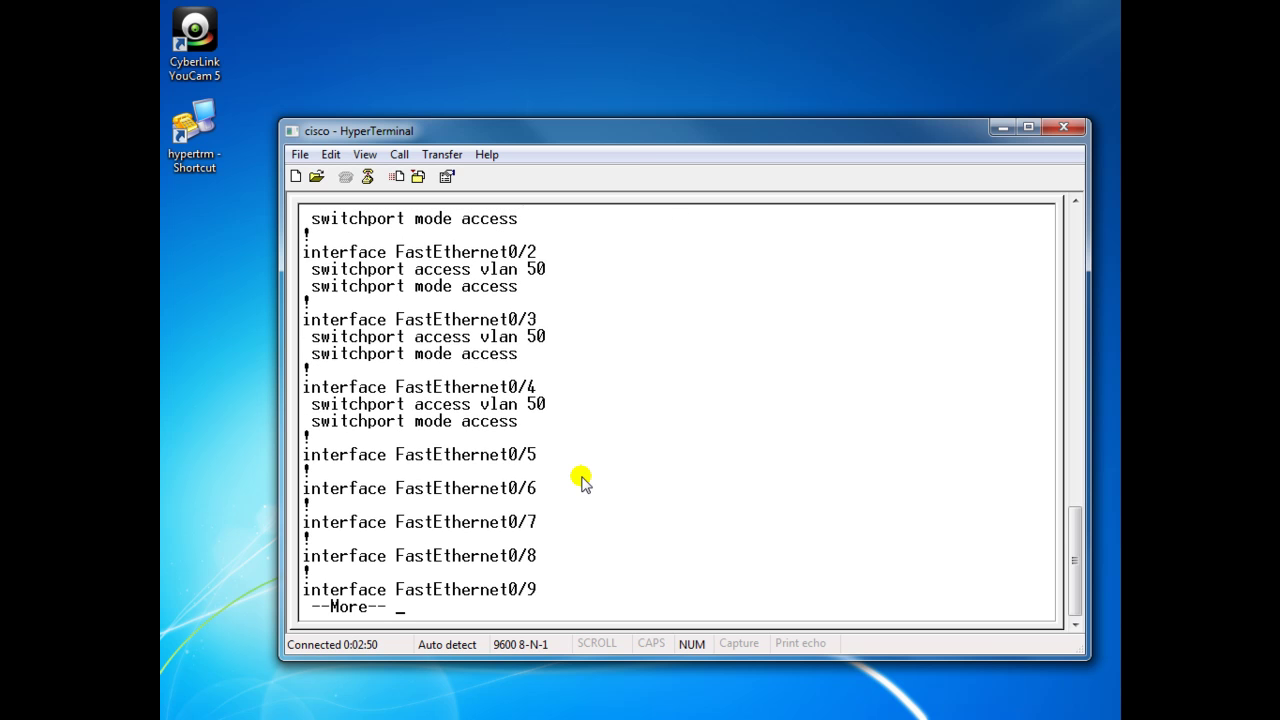
key(space)
key(space)
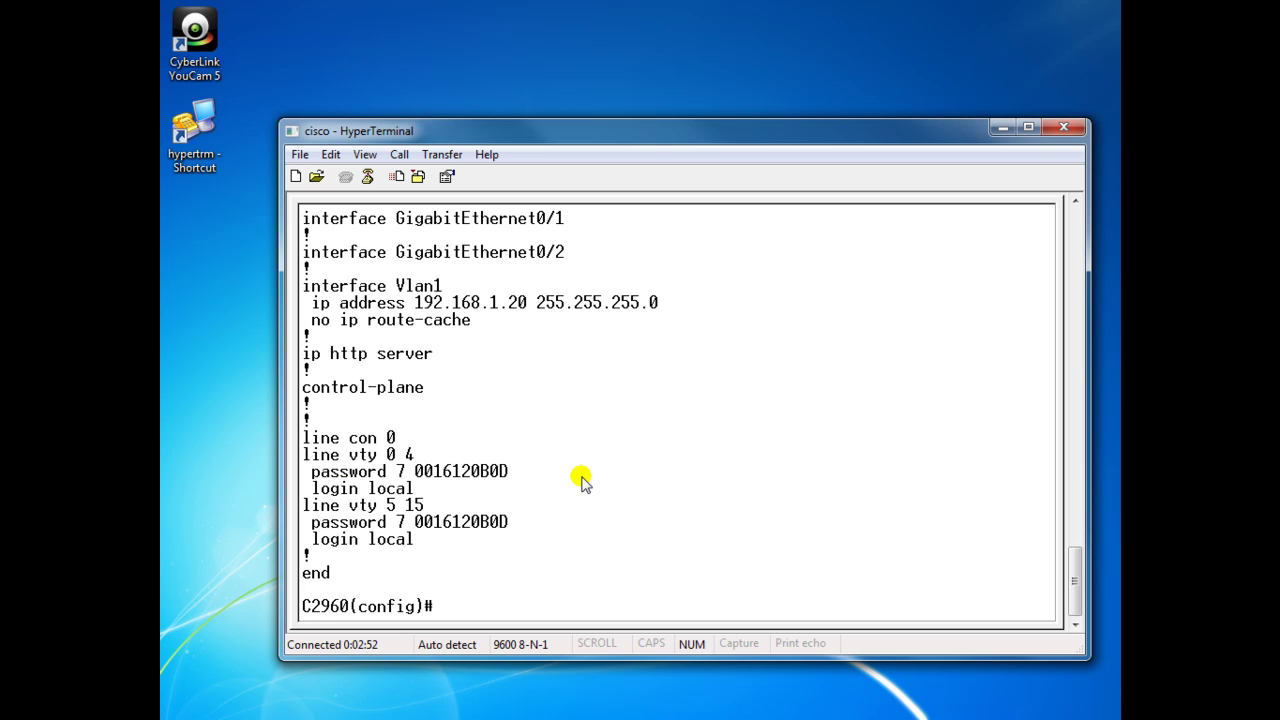
key(Return)
key(Return)
key(Return)
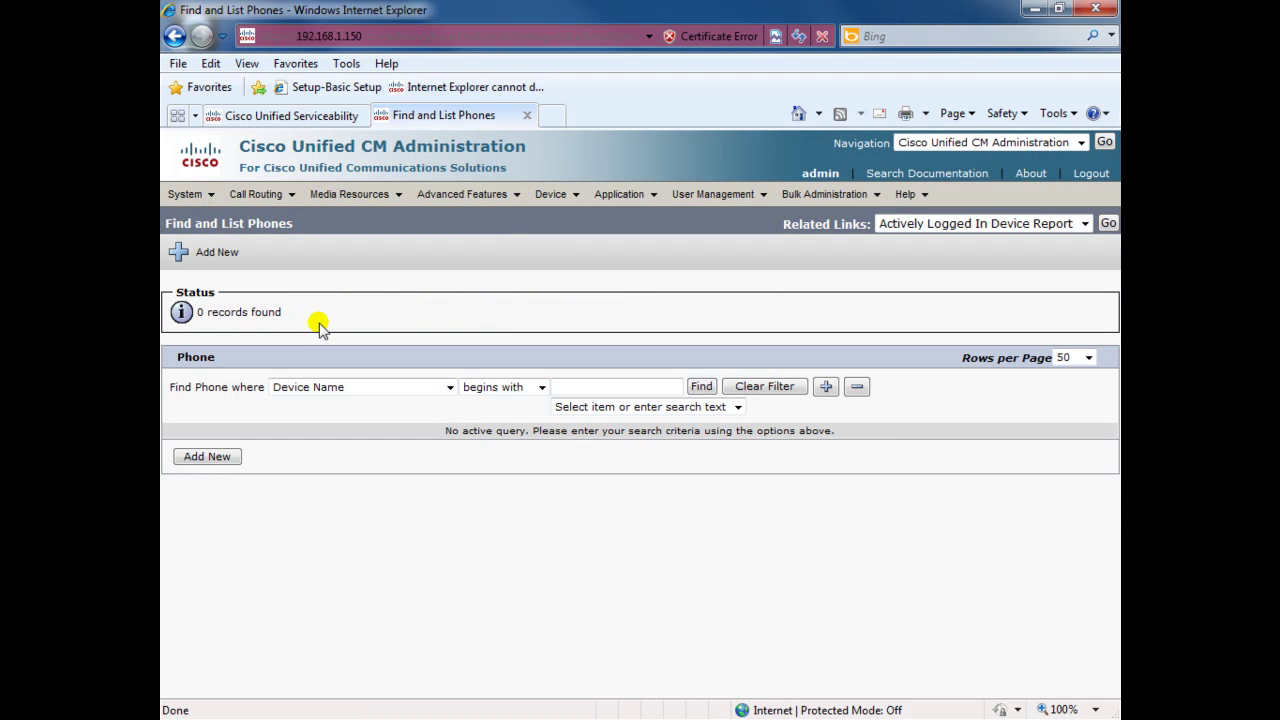
Switch to Internet Explorer and open the Service Activation page in Cisco Unified Serviceability to check which CM services are activated
click(326, 118)
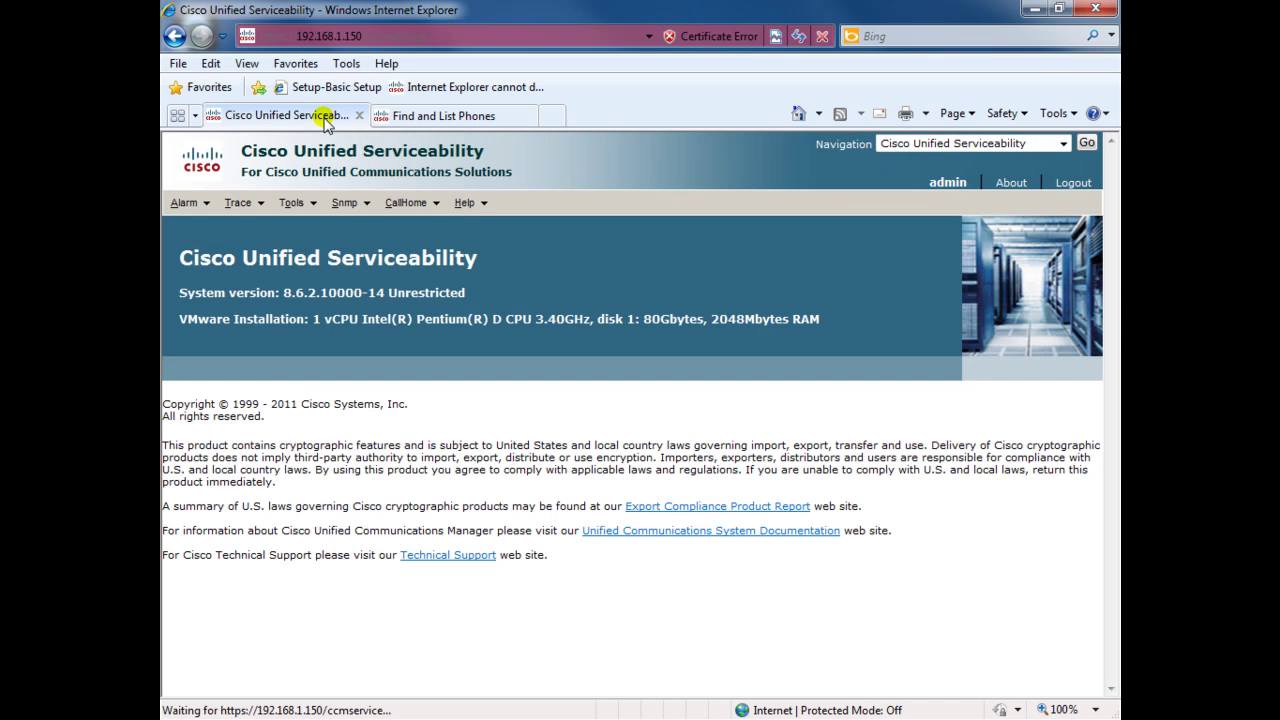
click(291, 203)
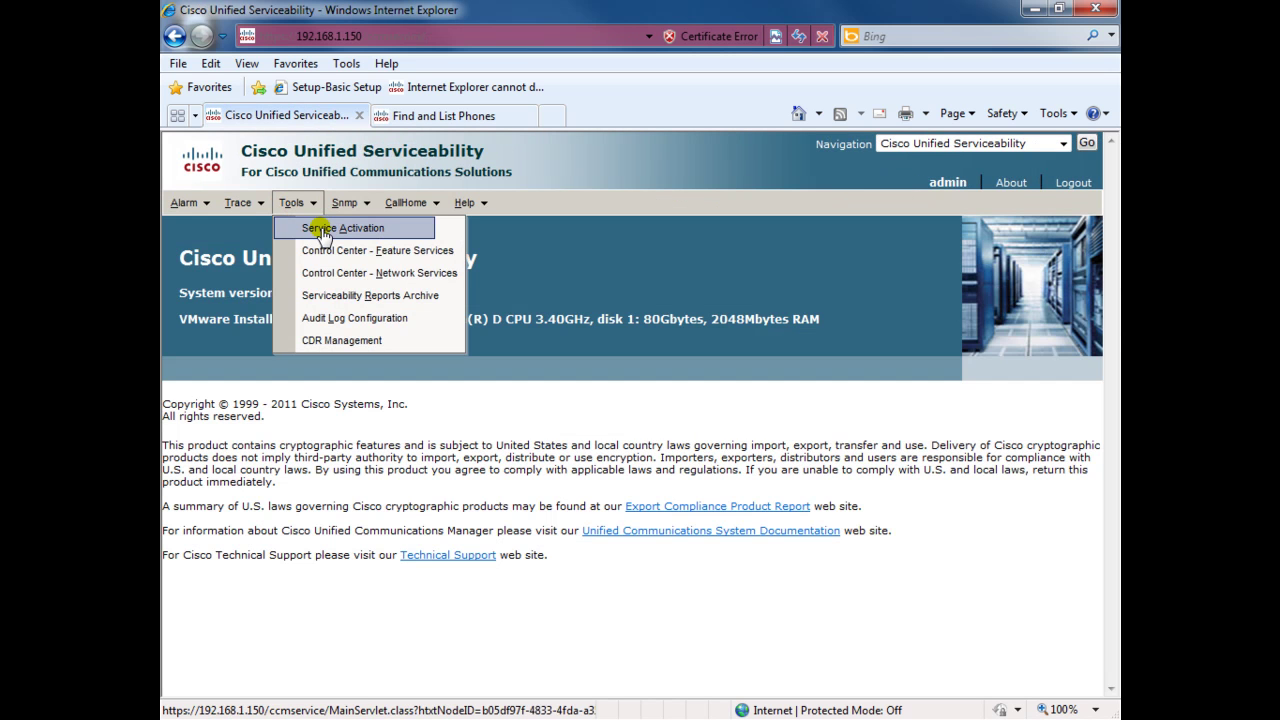
click(322, 230)
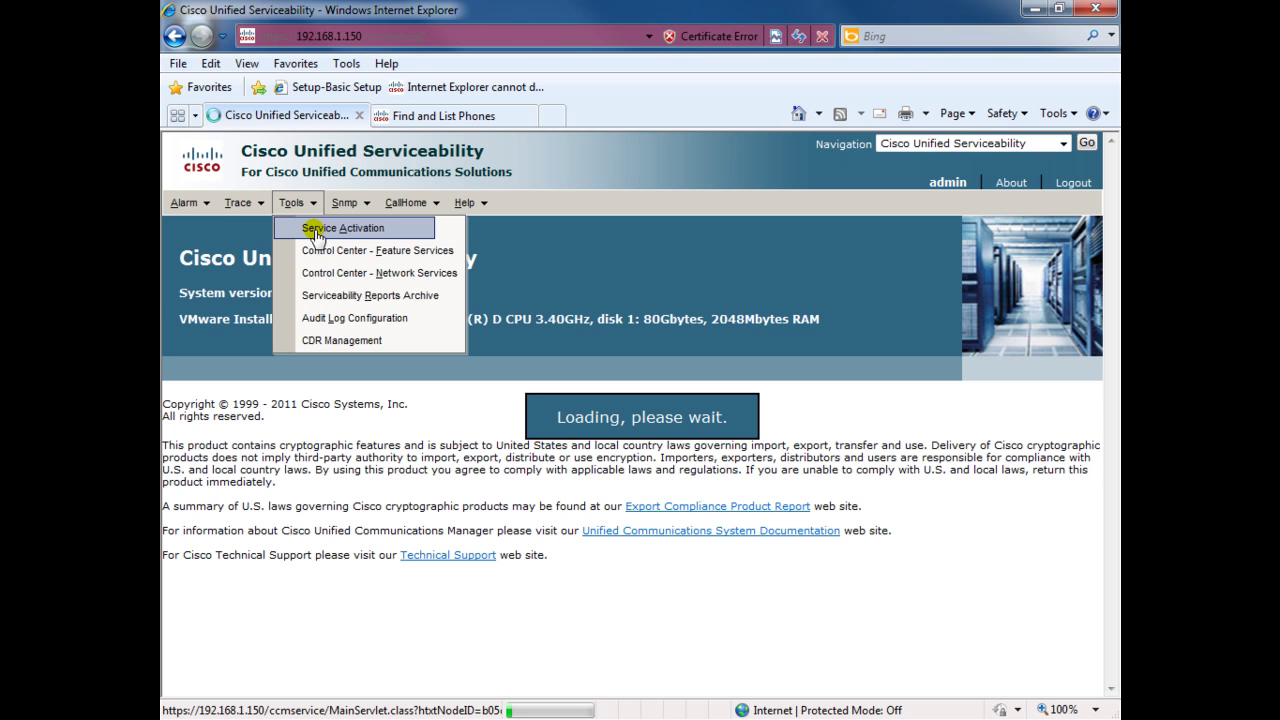
click(314, 230)
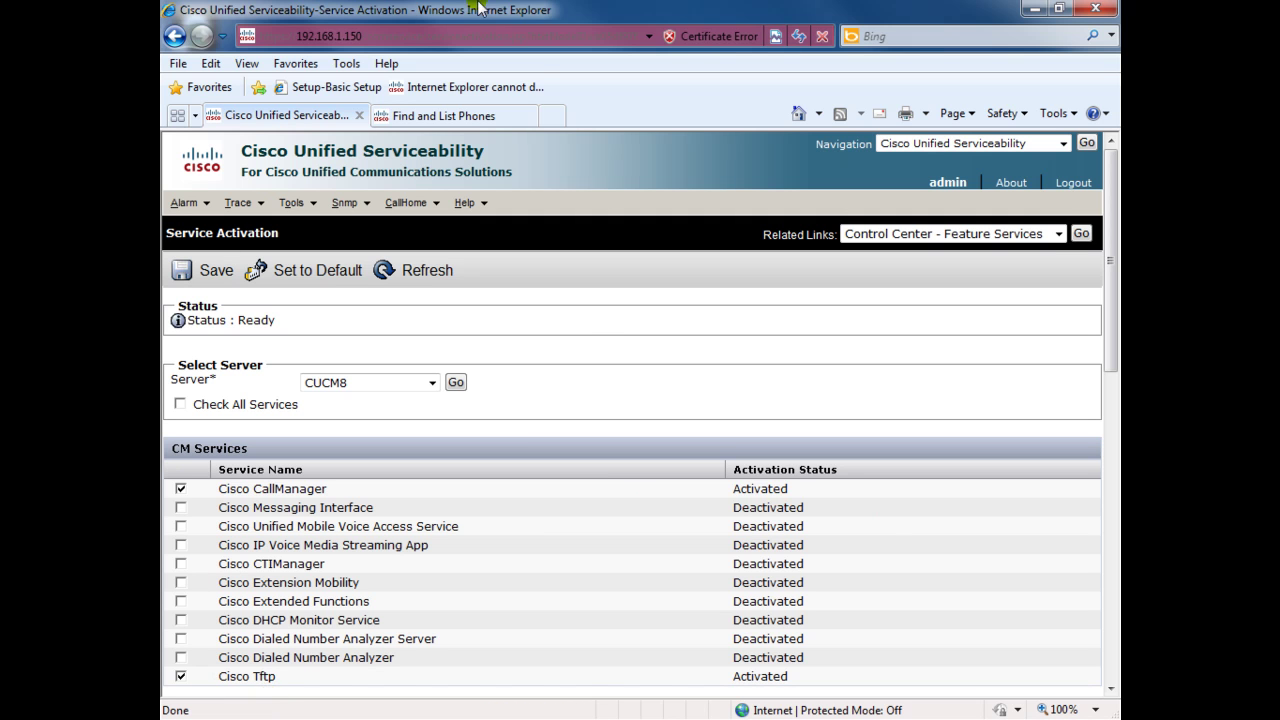
Return to Cisco Unified CM Administration and open the device pool list to examine the components of the Default pool
click(455, 117)
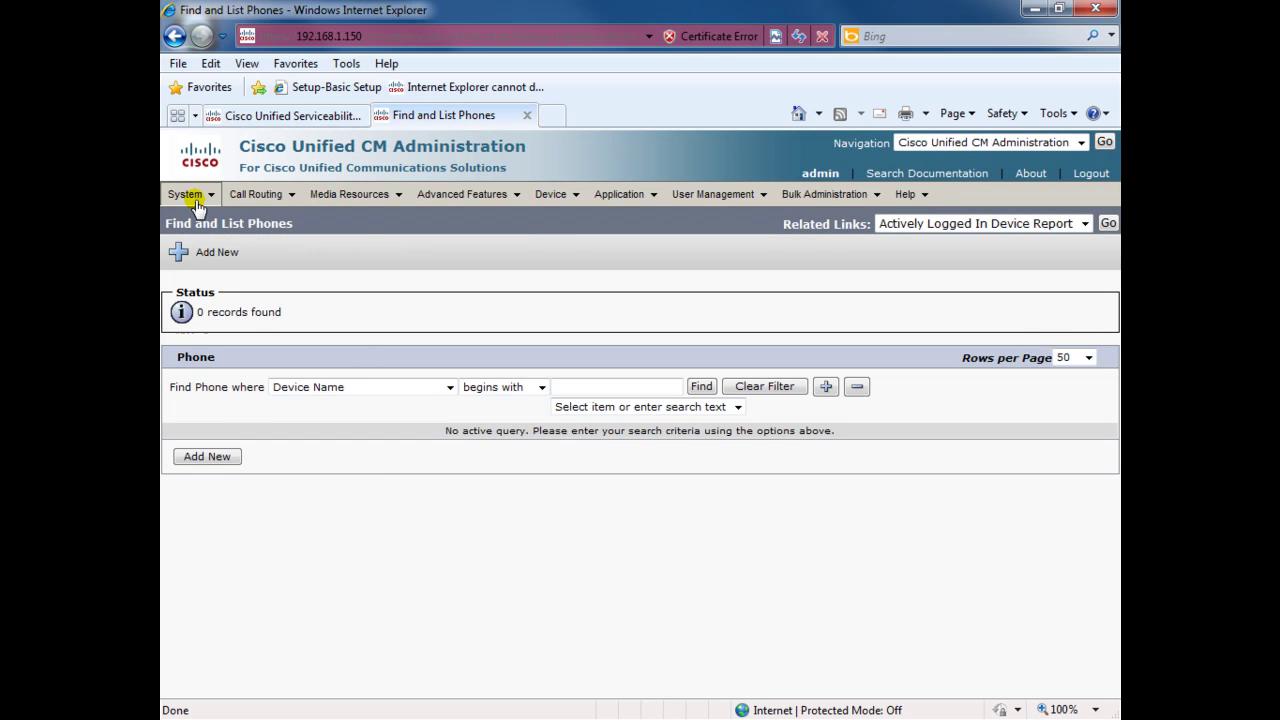
mouse_move(192, 197)
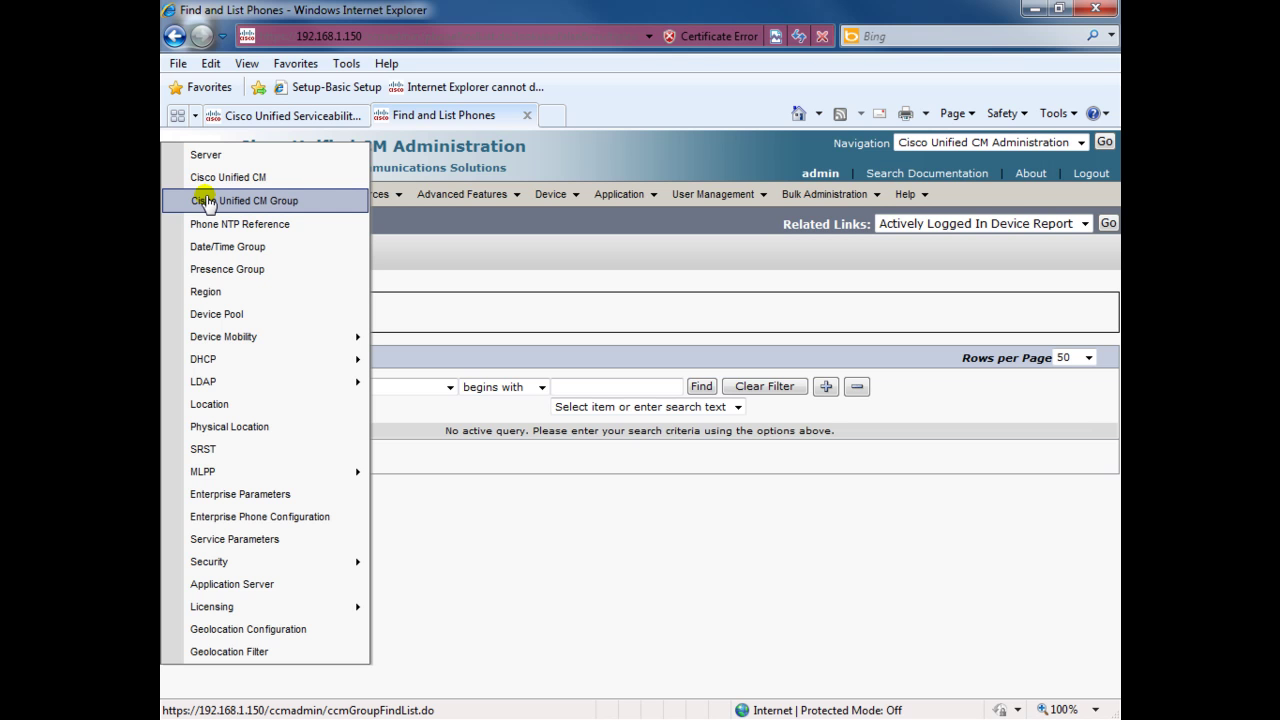
click(272, 318)
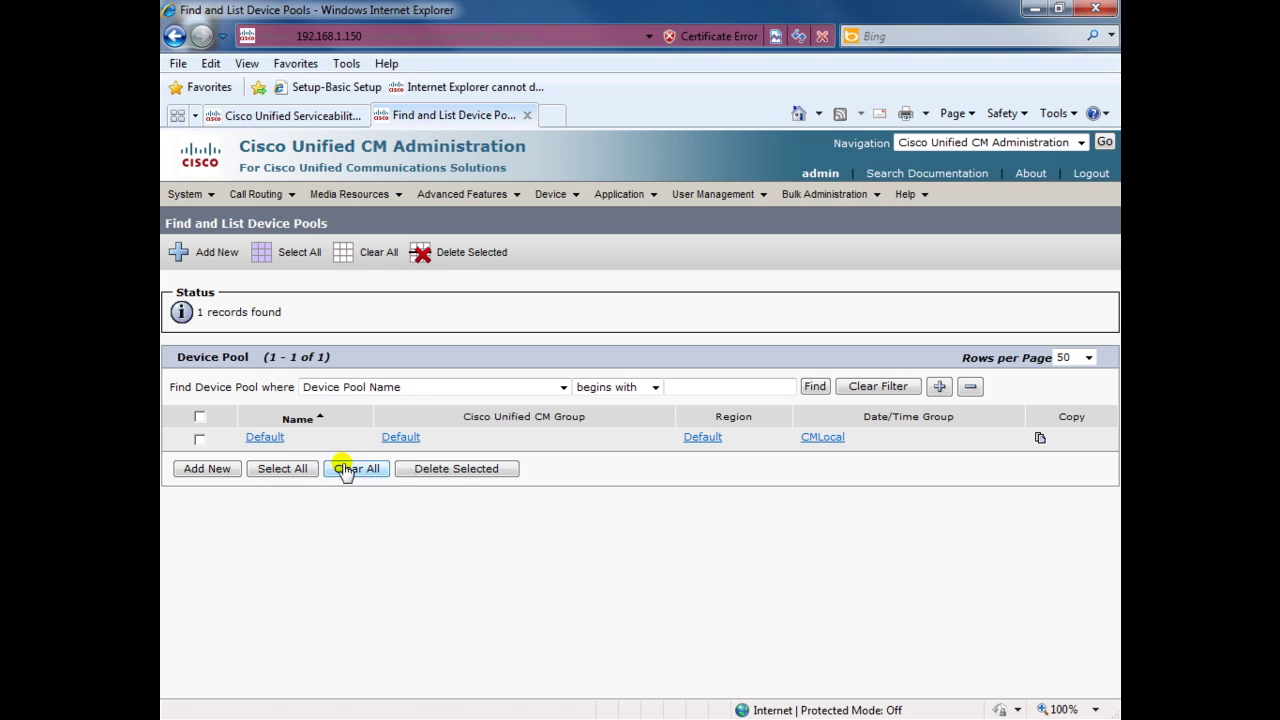
List the Cisco Unified CM Groups, open the Default group and review its settings and members
mouse_move(198, 196)
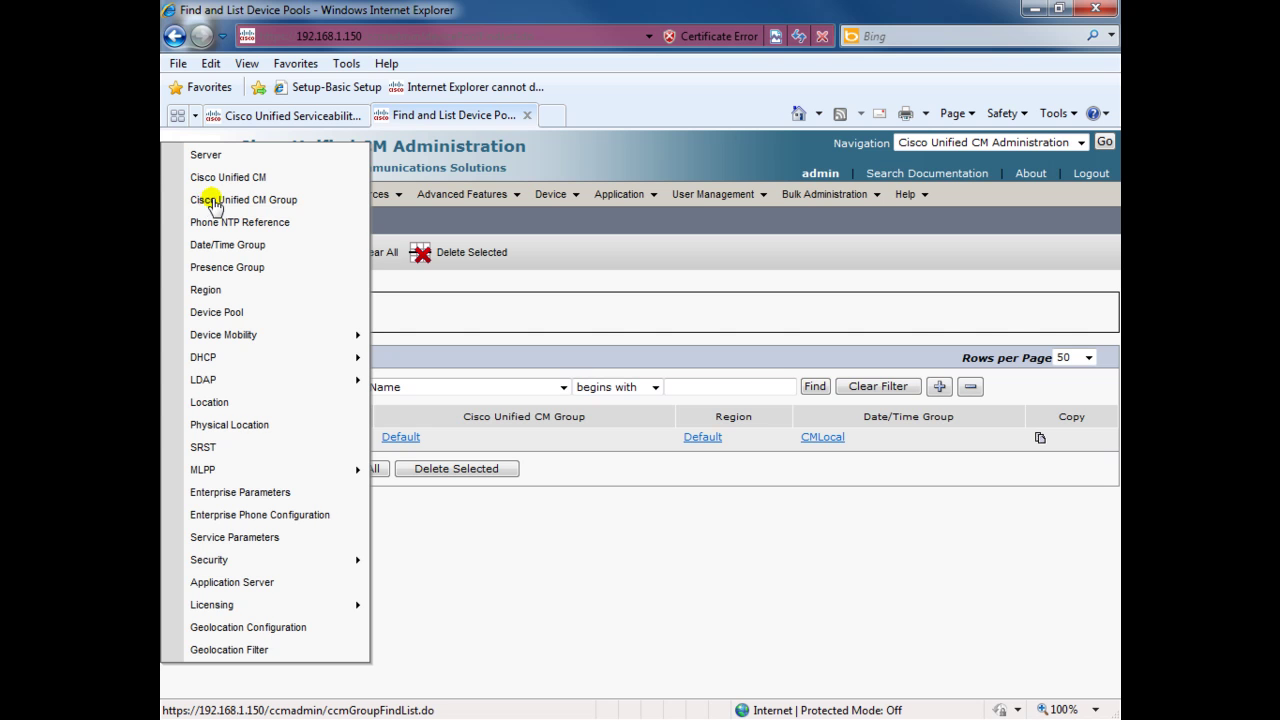
click(278, 202)
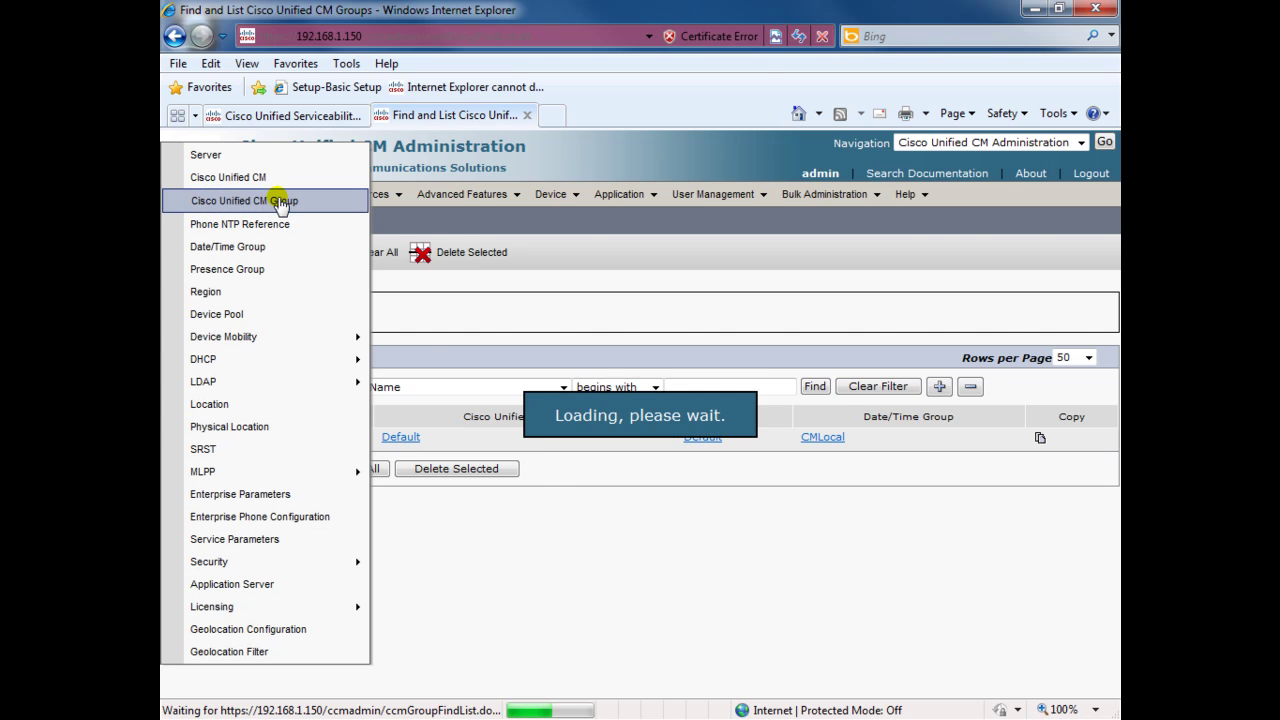
mouse_move(271, 194)
click(761, 386)
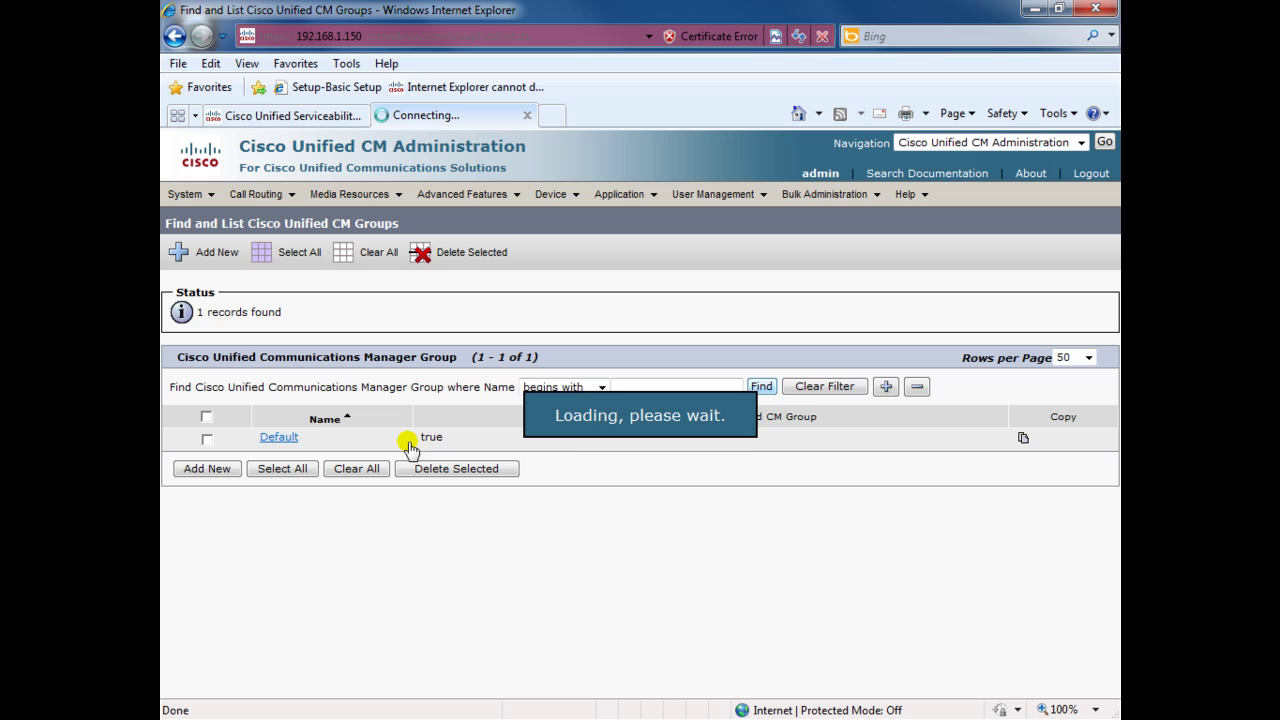
click(282, 439)
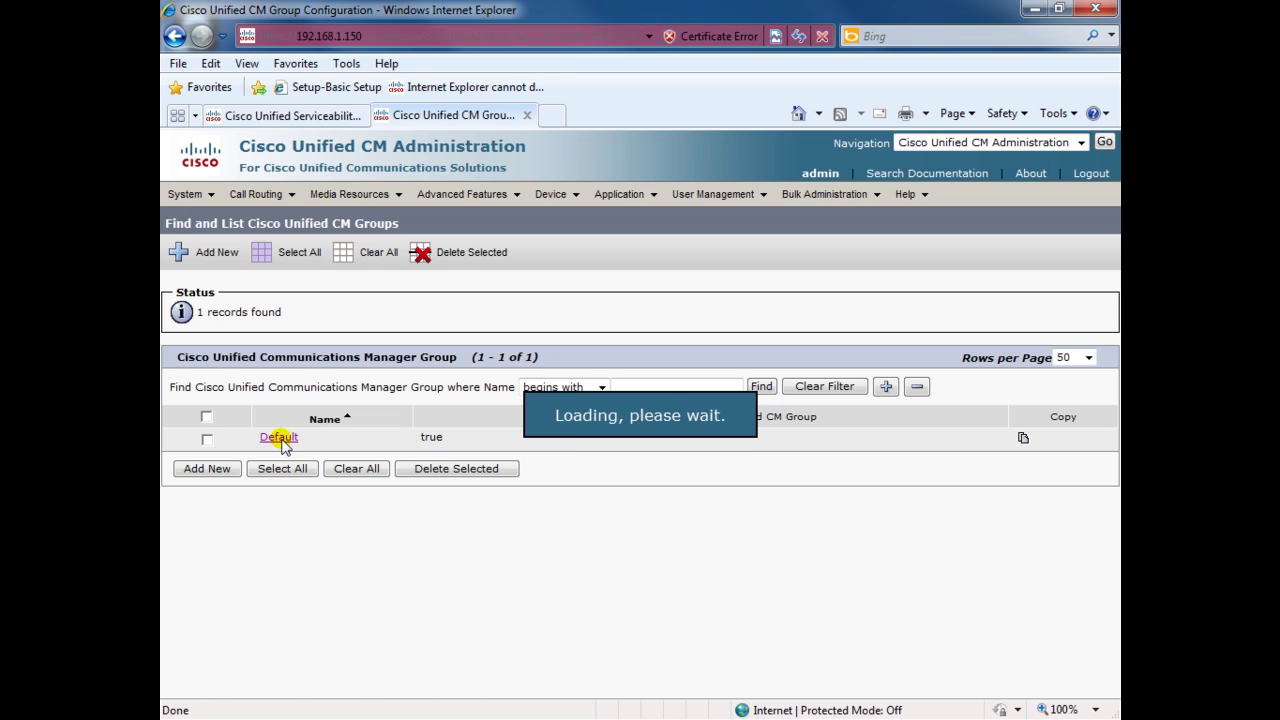
scroll(330, 450, down, 3)
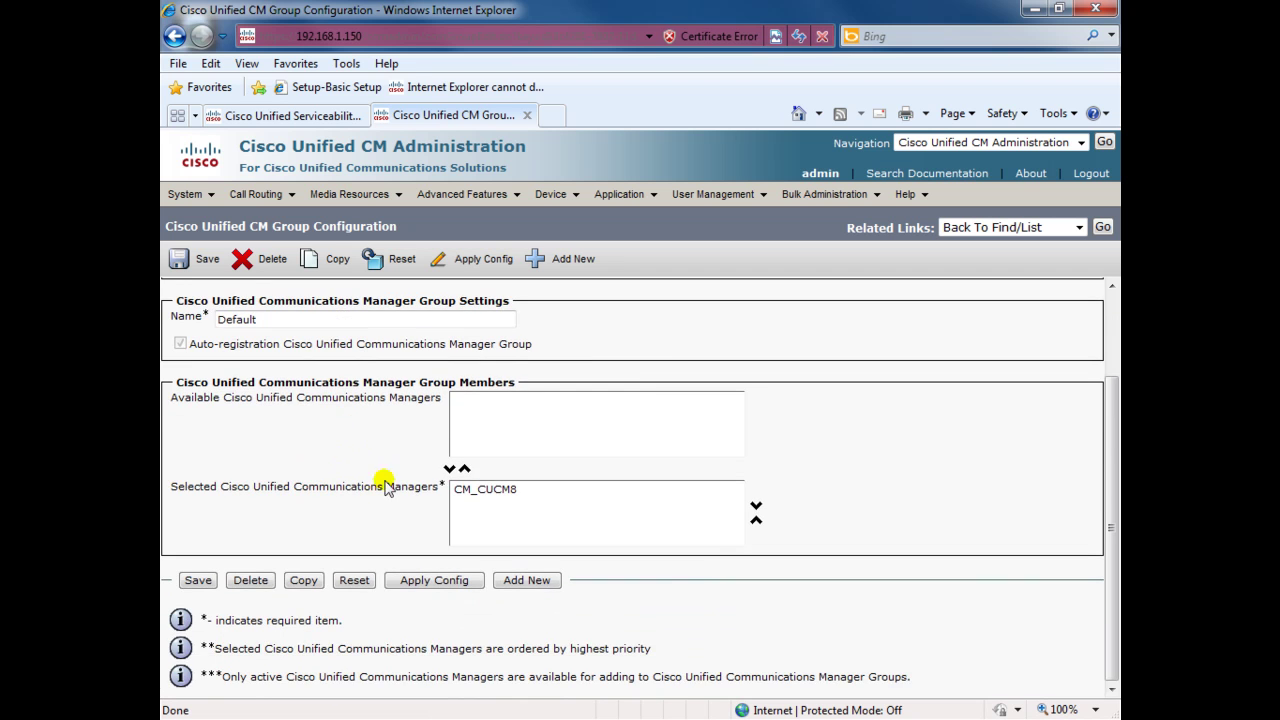
scroll(515, 515, up, 2)
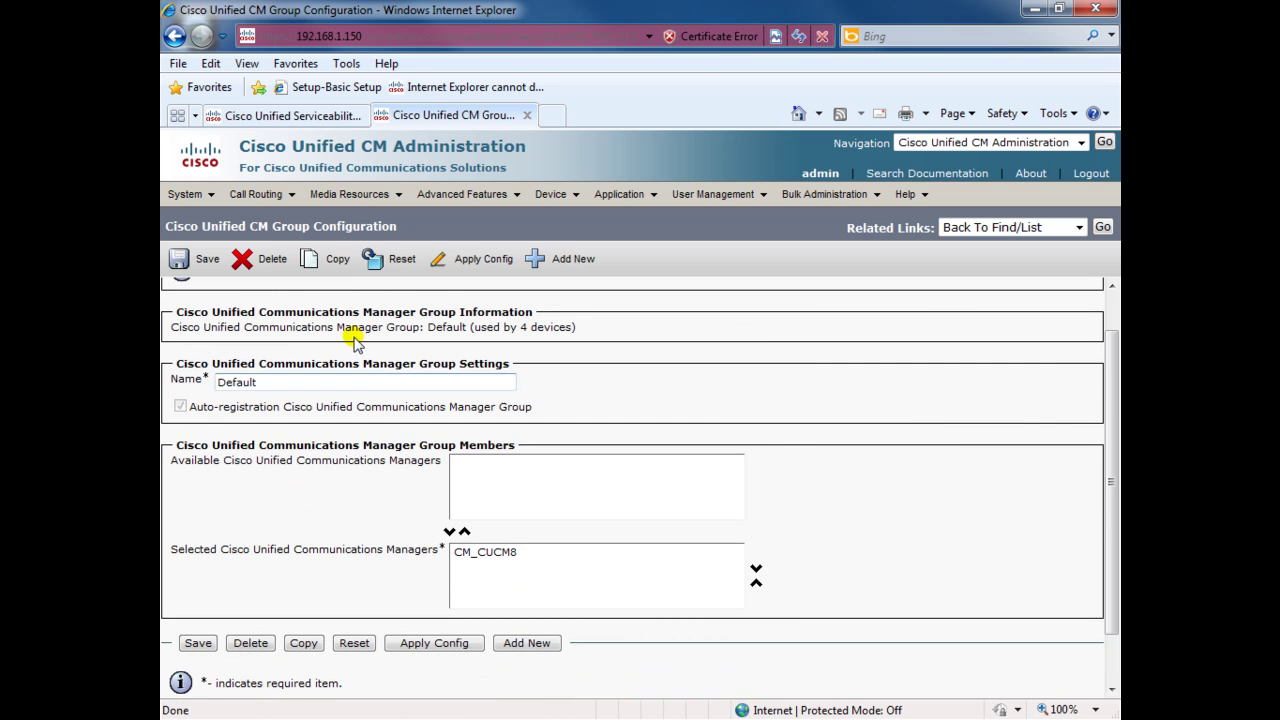
Copy the Default group as TO_GROUP with auto-registration enabled, save it and return to the group list
click(340, 268)
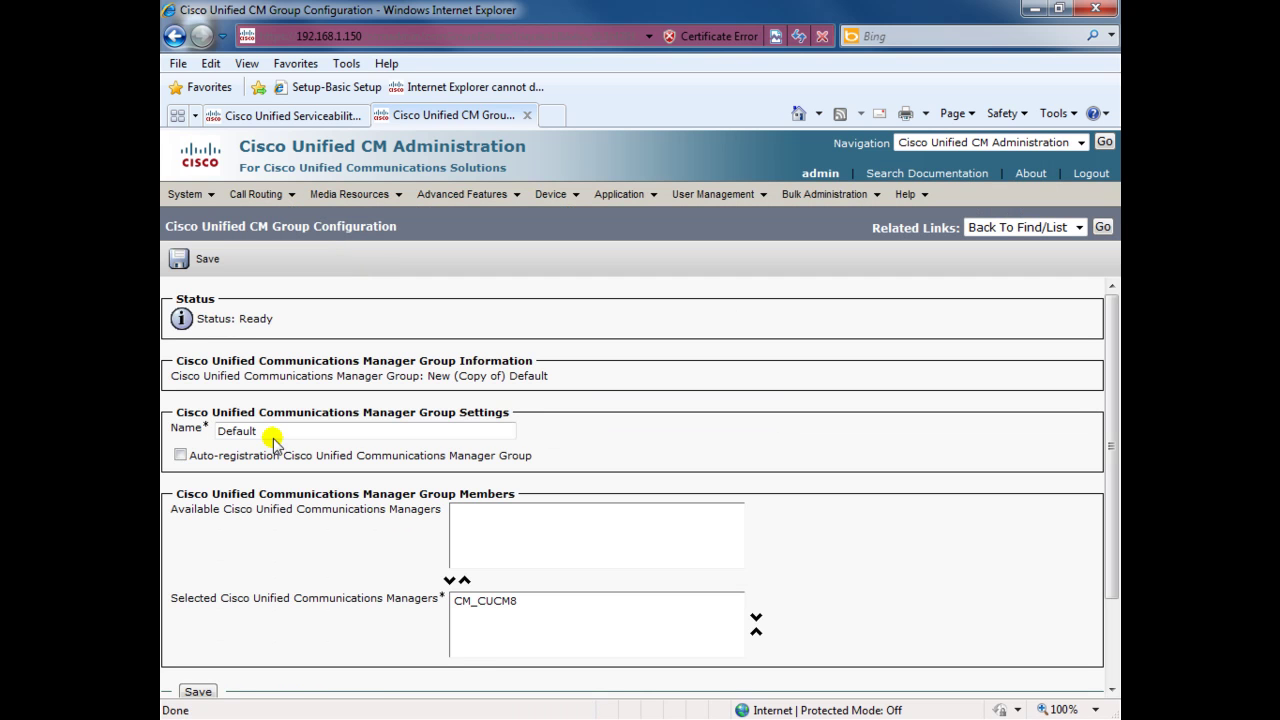
click(296, 434)
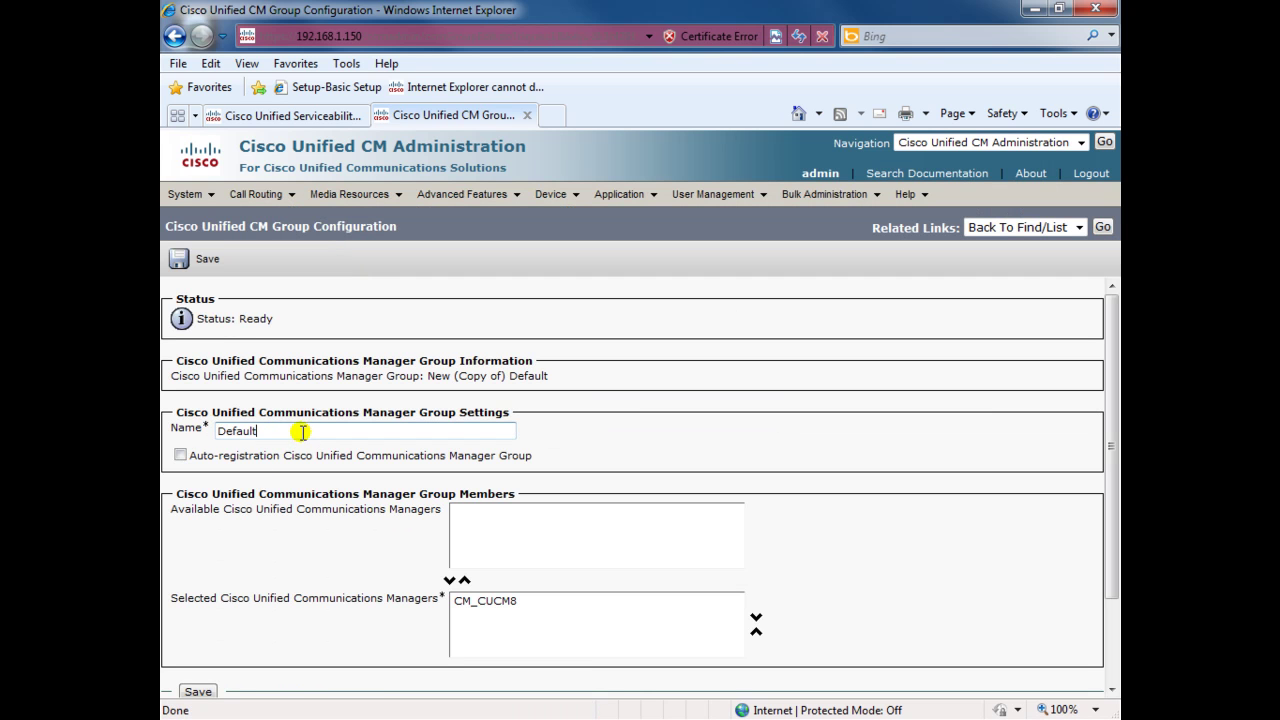
drag(302, 432, 210, 430)
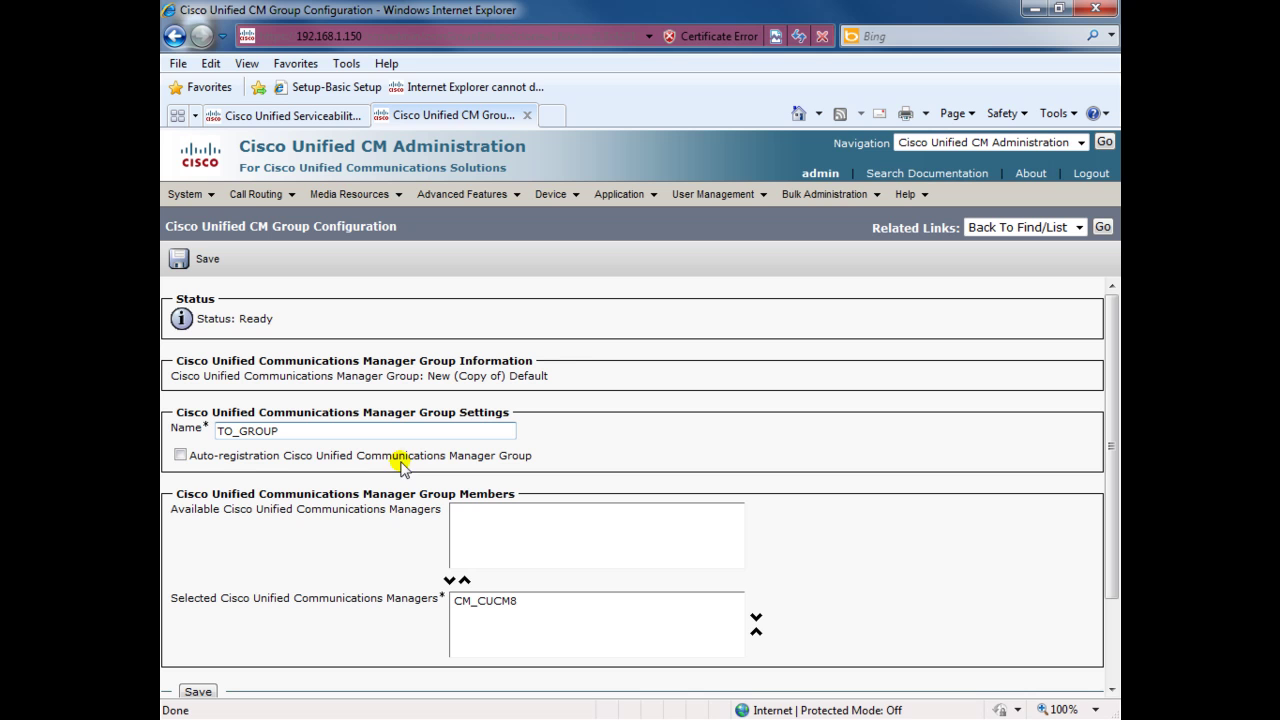
click(180, 455)
scroll(366, 549, down, 3)
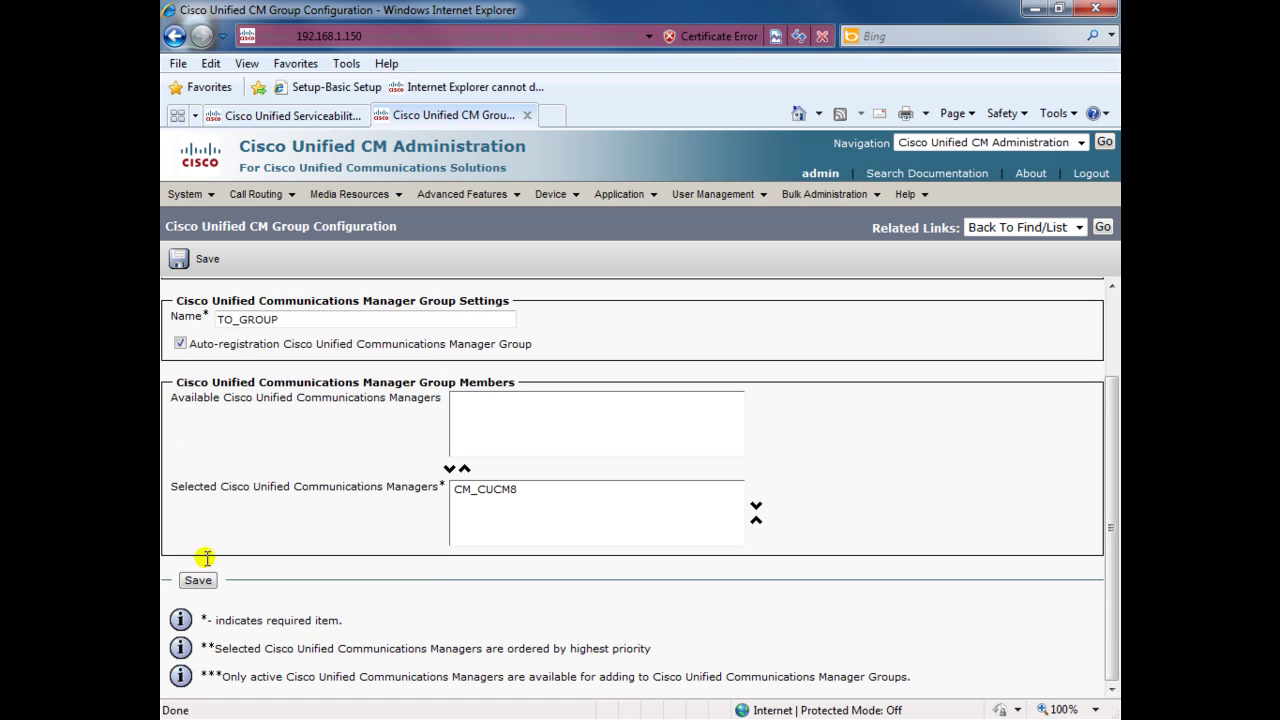
click(198, 581)
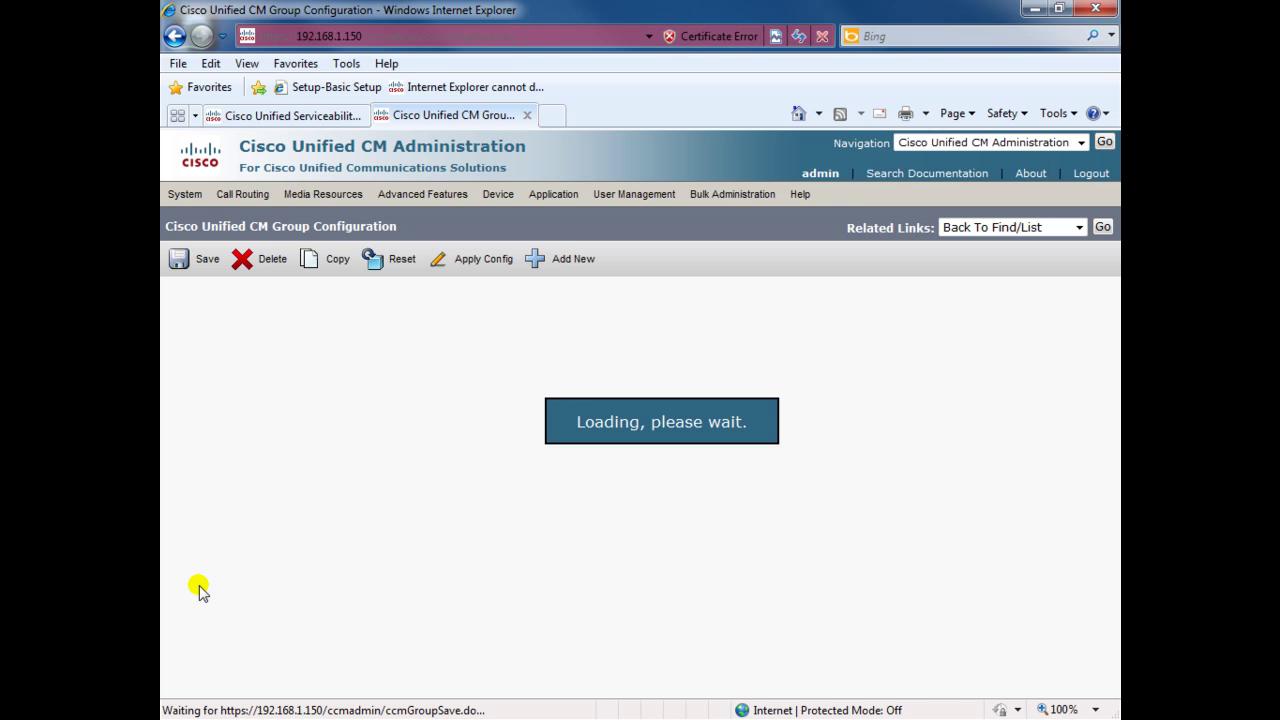
click(1104, 227)
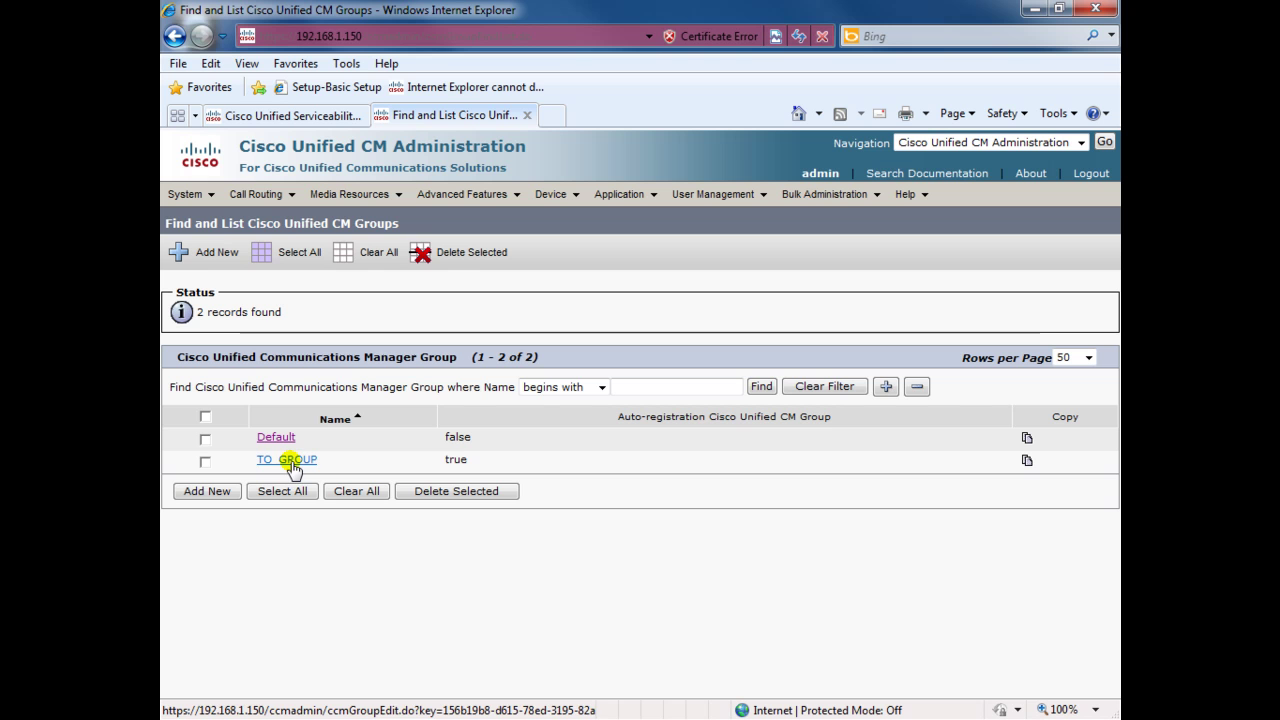
Start a new Date/Time Group named TOLocal
click(190, 195)
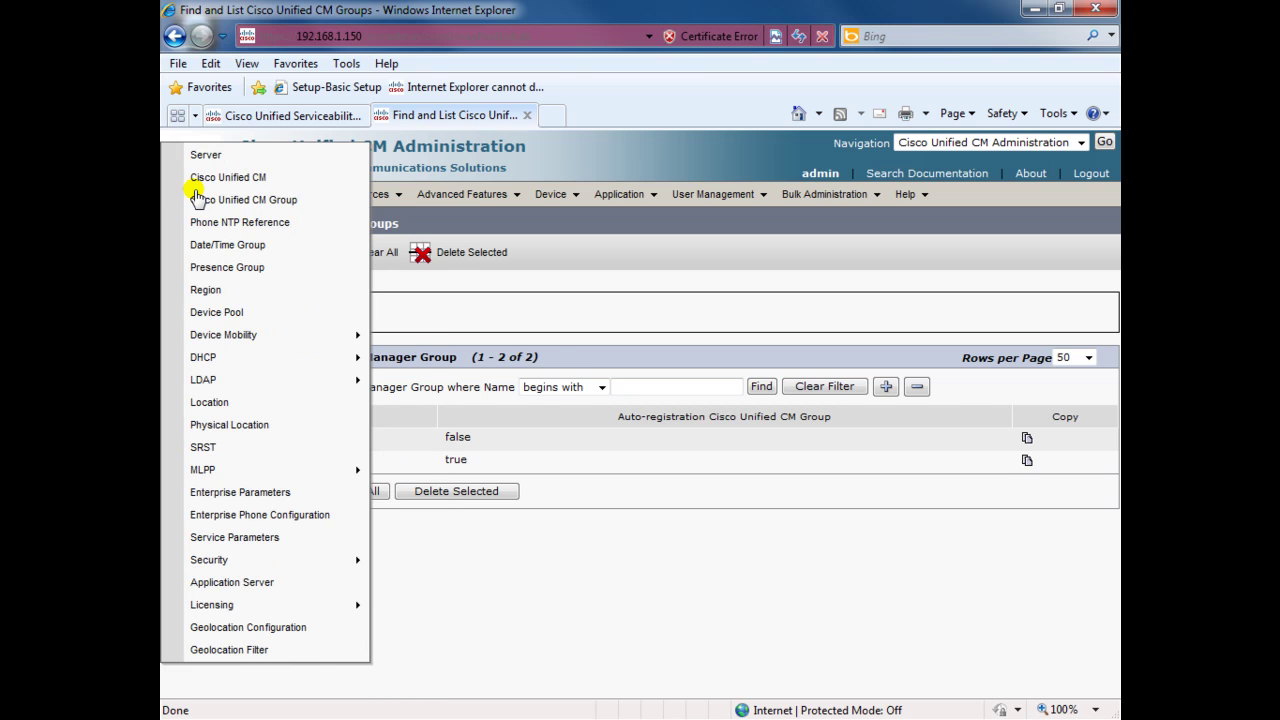
click(285, 250)
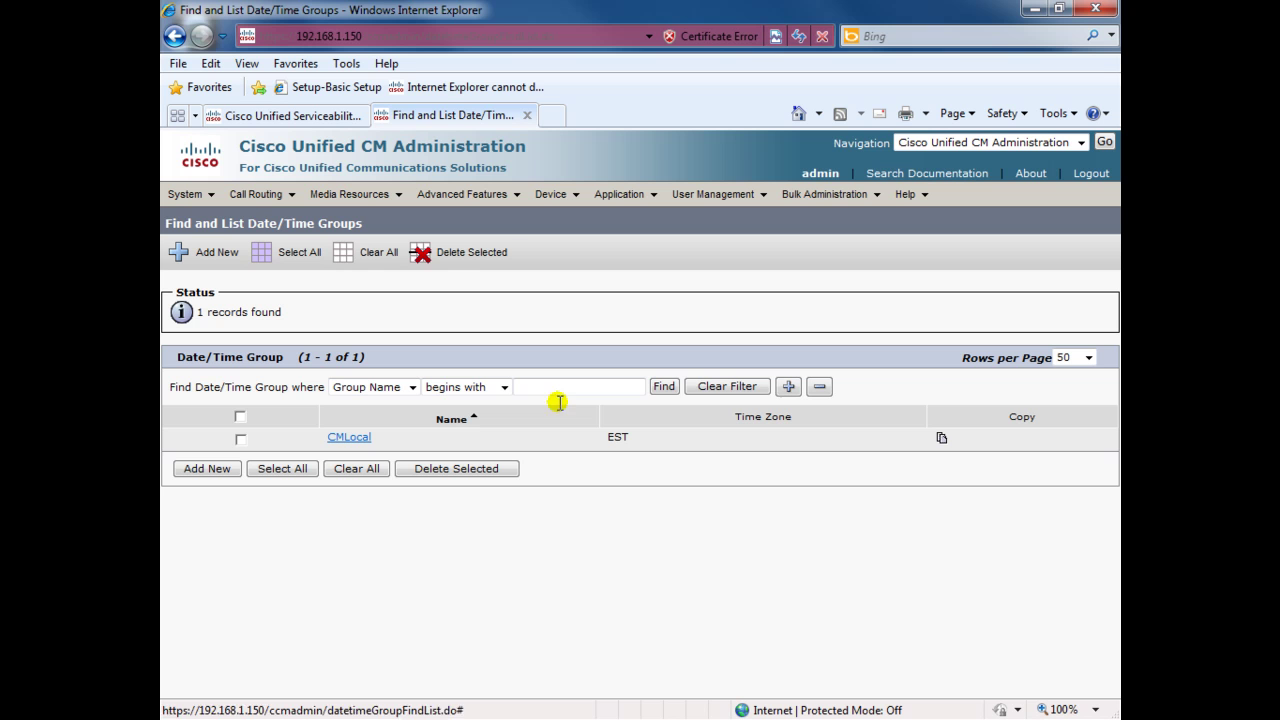
click(185, 250)
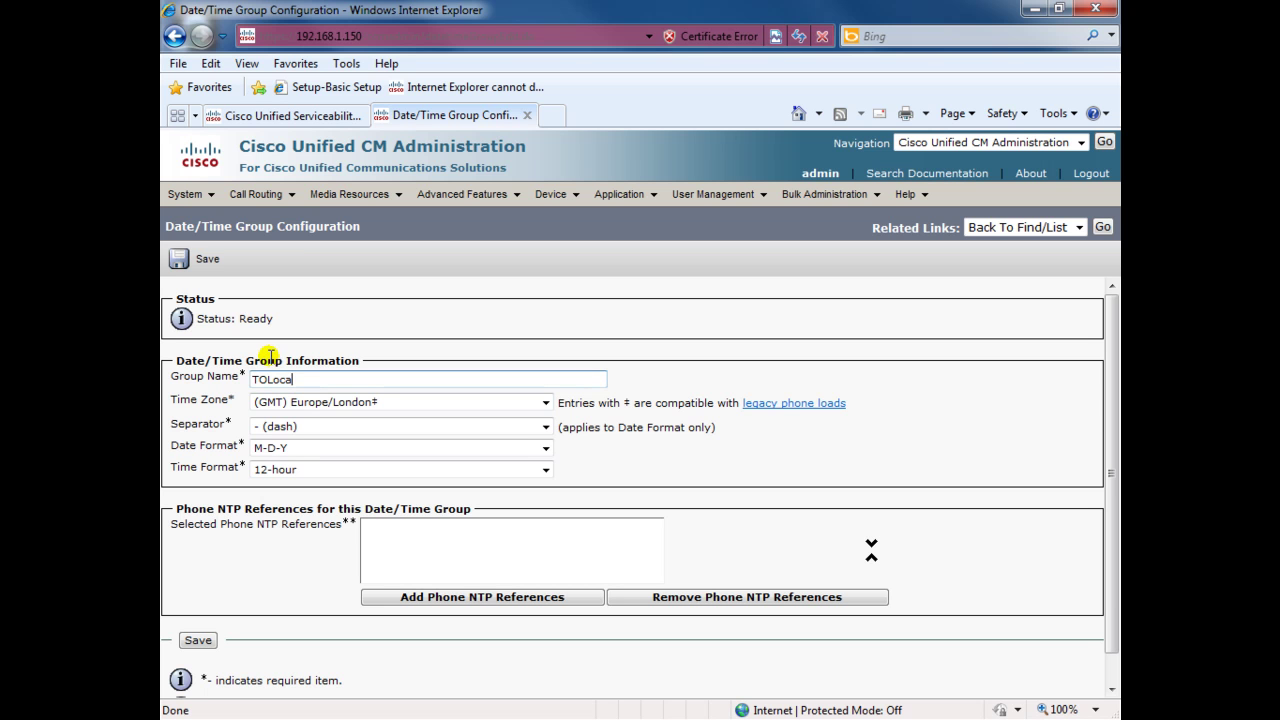
Set the TOLocal group's time zone to (GMT-5:00) EST and its date format to D-M-Y
click(312, 401)
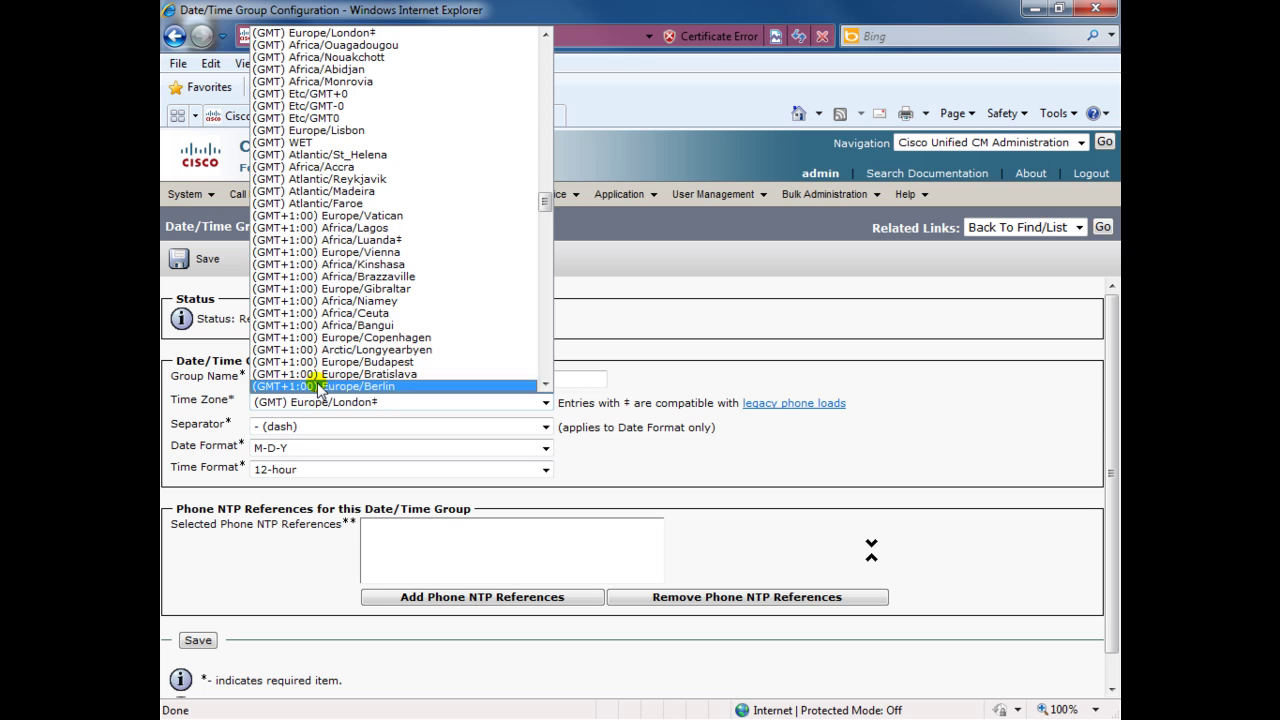
scroll(432, 258, up, 10)
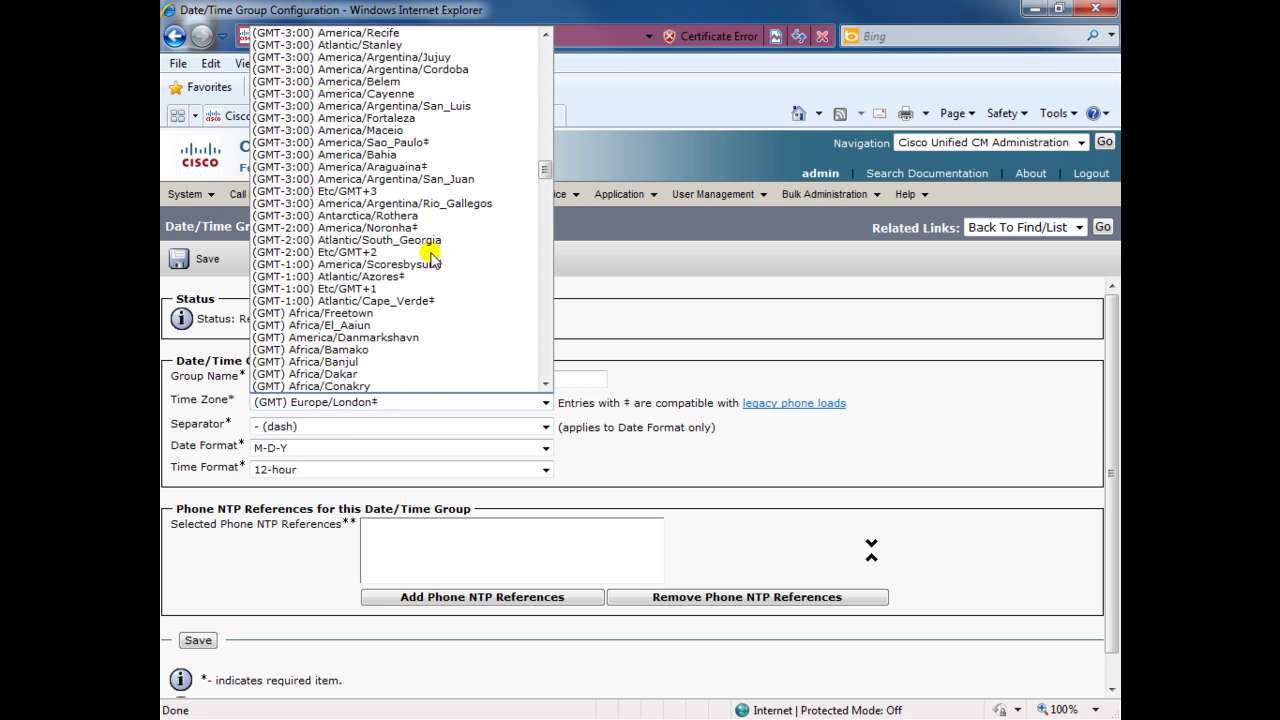
scroll(422, 248, up, 10)
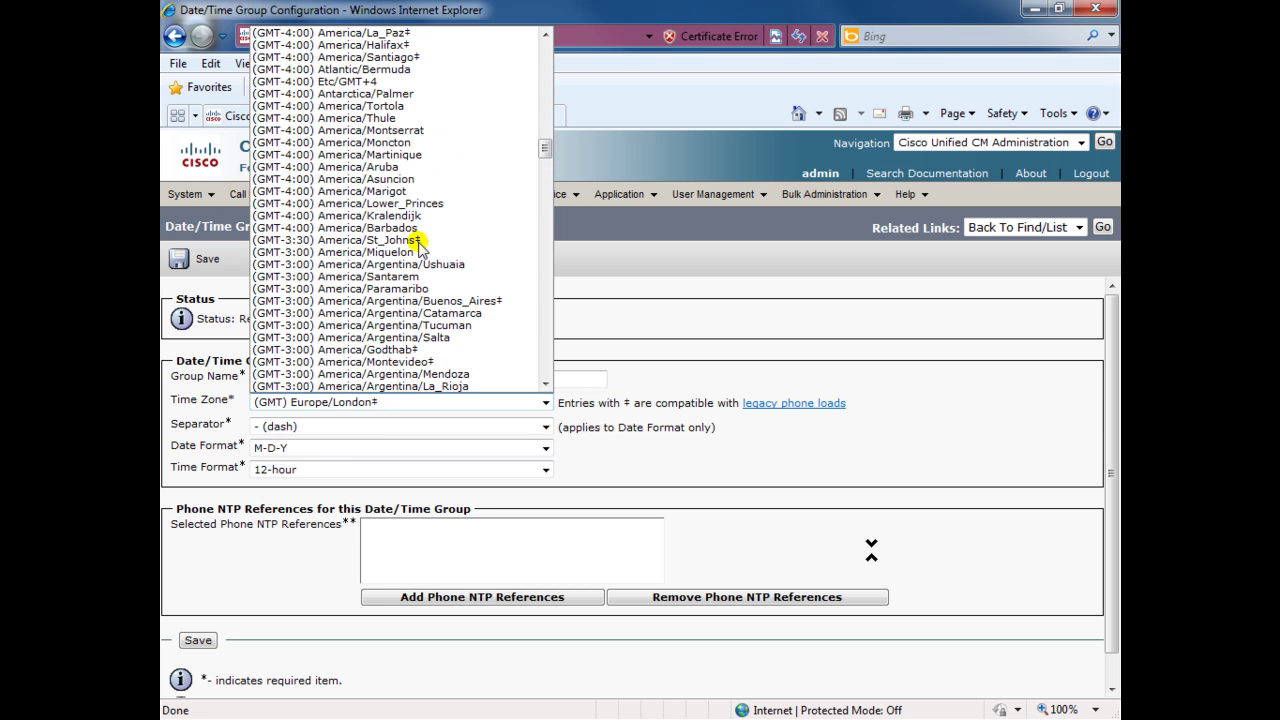
scroll(424, 248, up, 4)
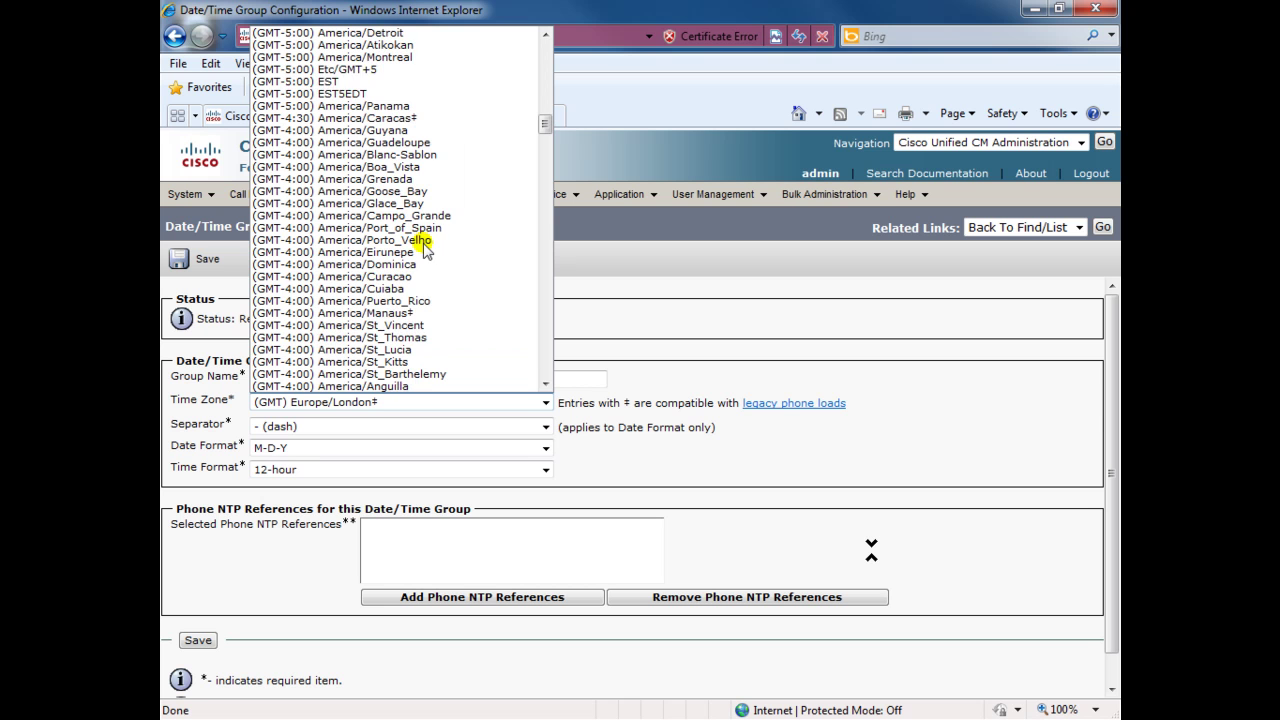
click(423, 80)
click(340, 448)
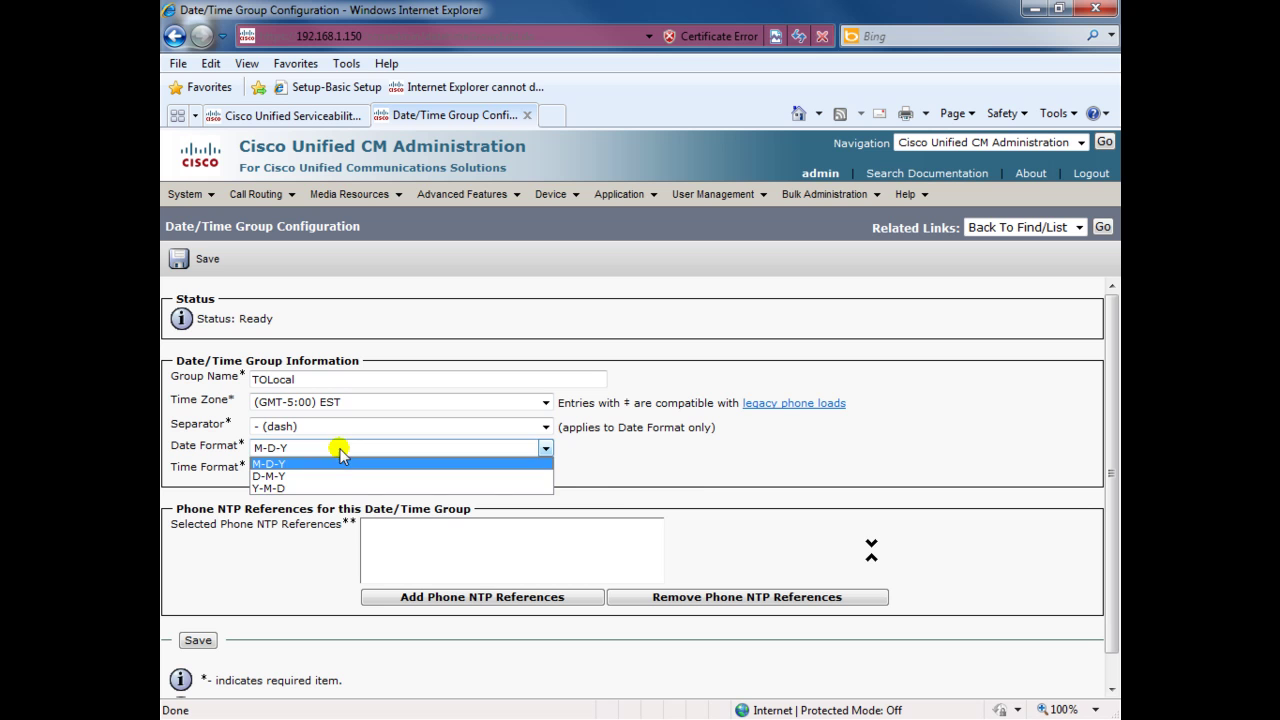
click(330, 478)
click(329, 471)
click(701, 471)
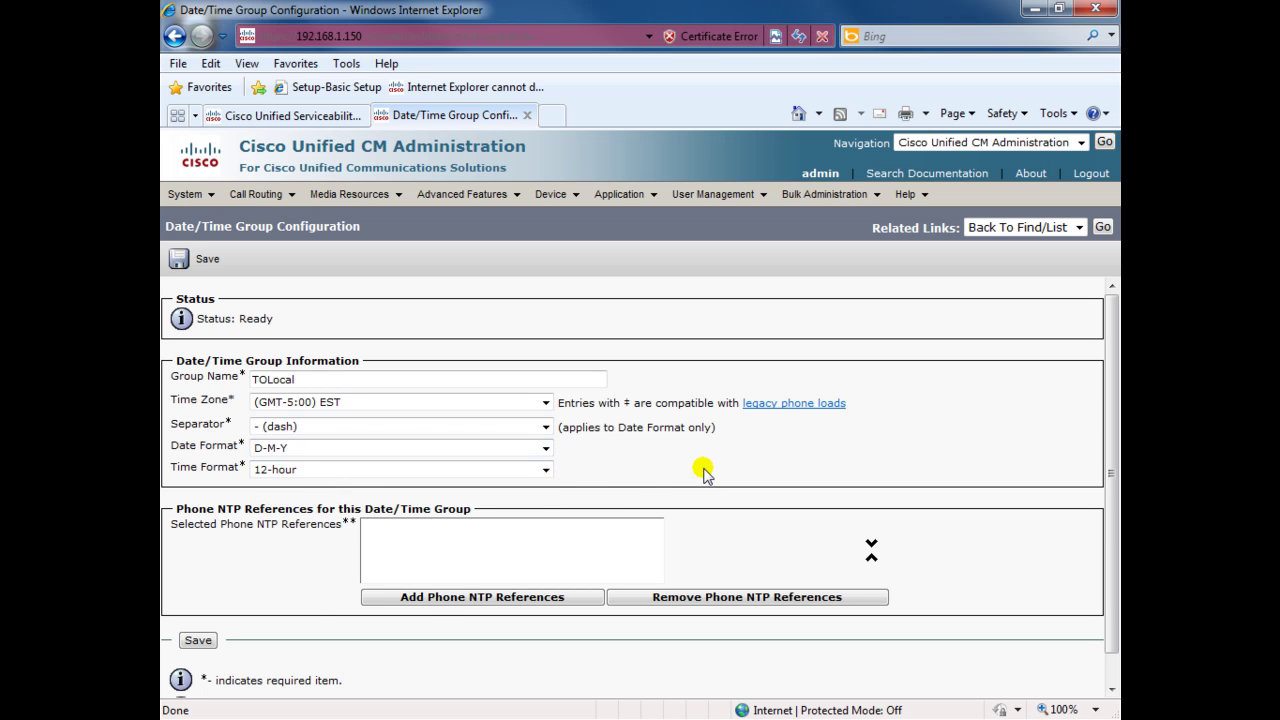
Add the phone NTP reference 64.90.182.55 to the TOLocal Date/Time Group and save the group
click(436, 599)
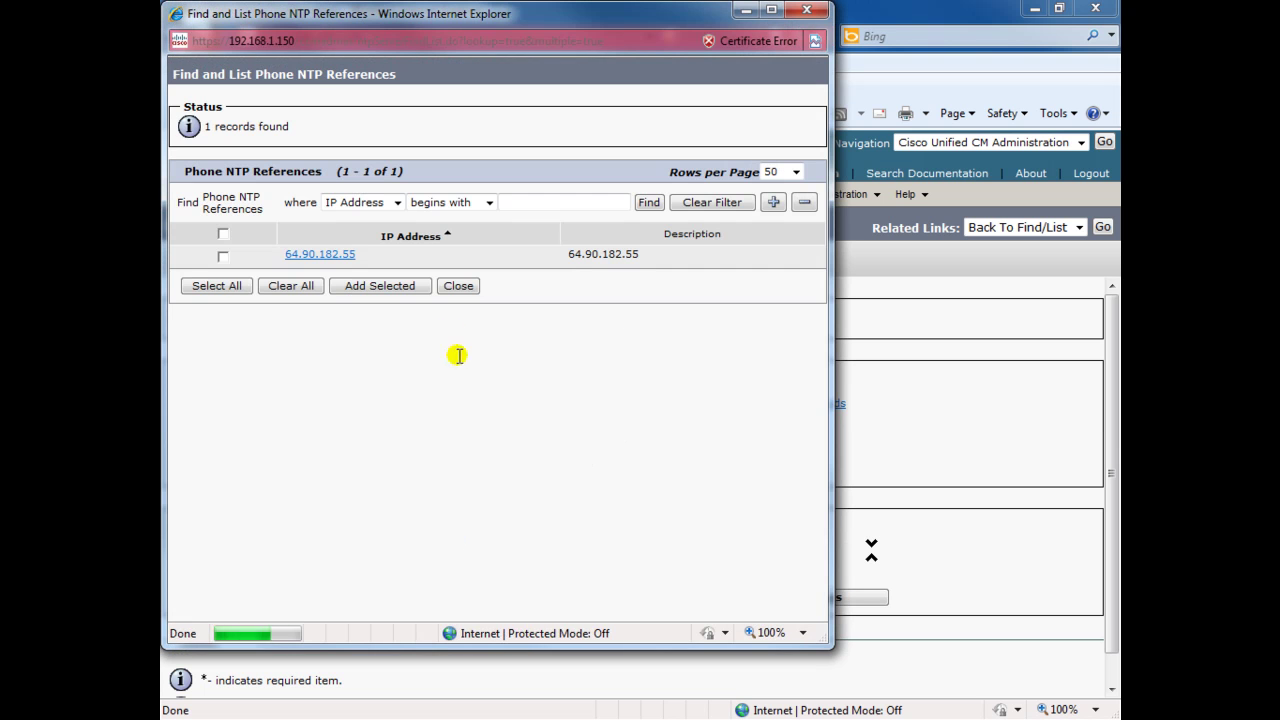
click(223, 256)
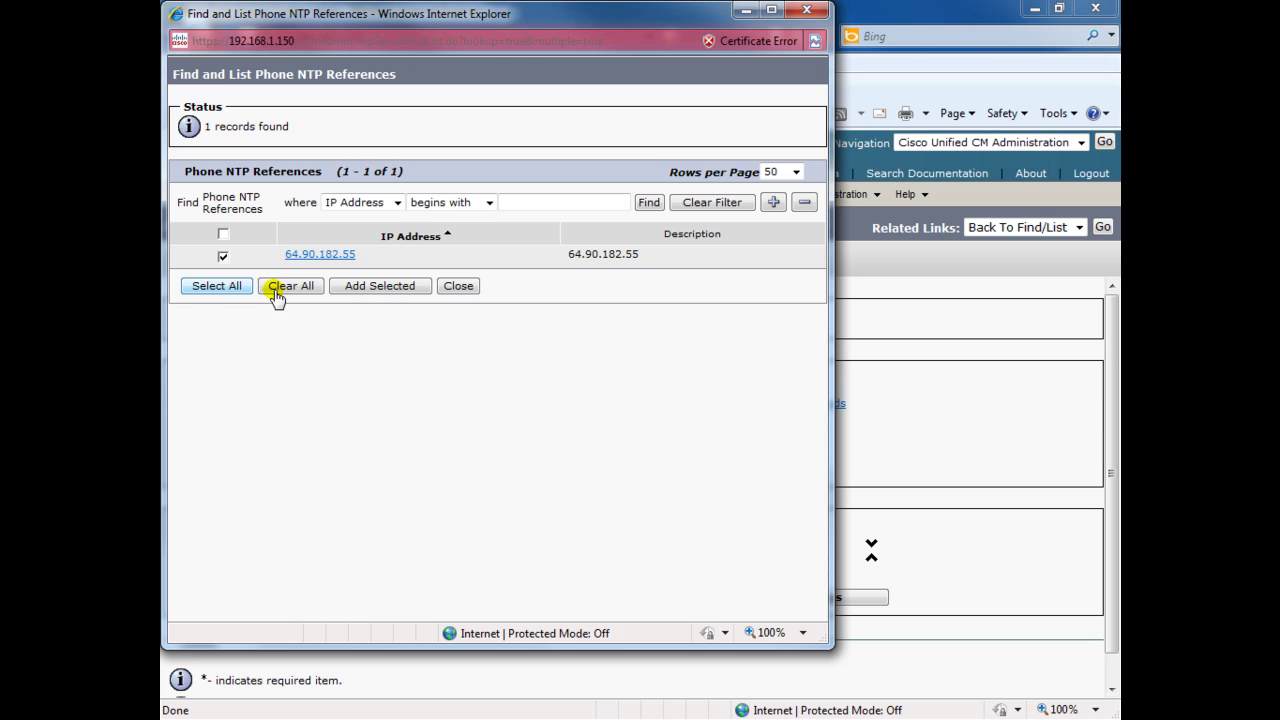
click(389, 293)
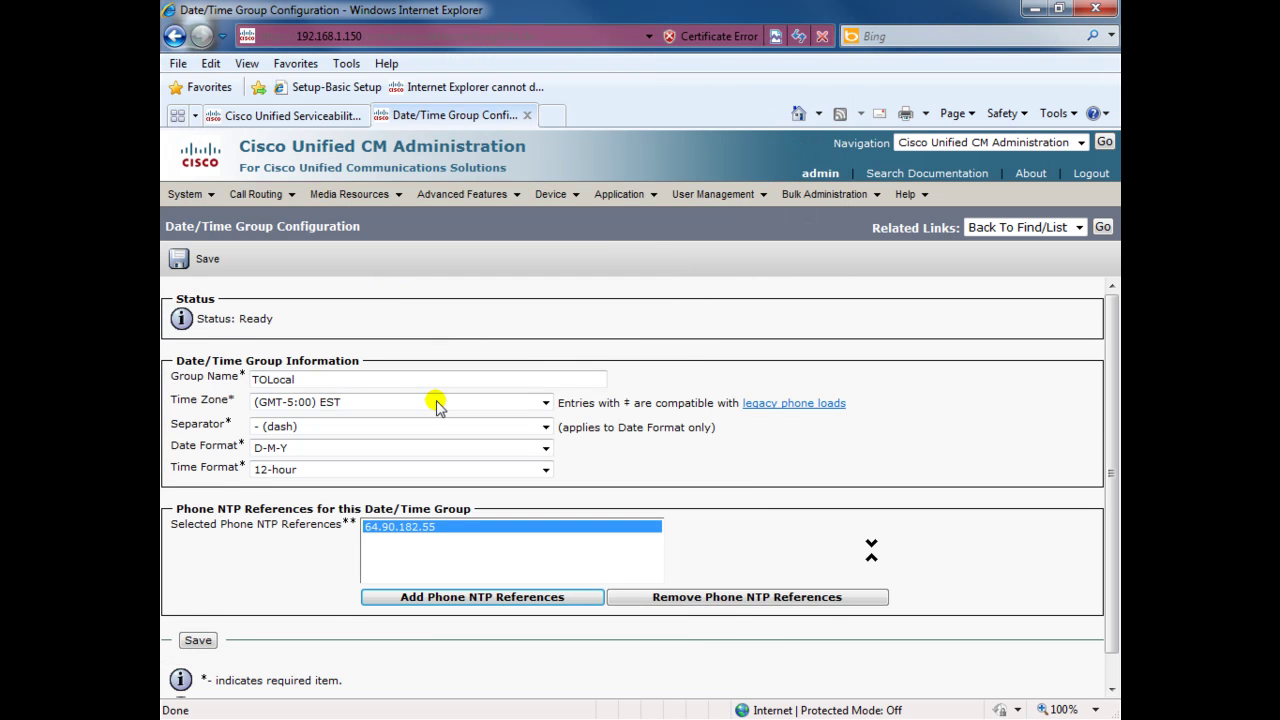
click(207, 642)
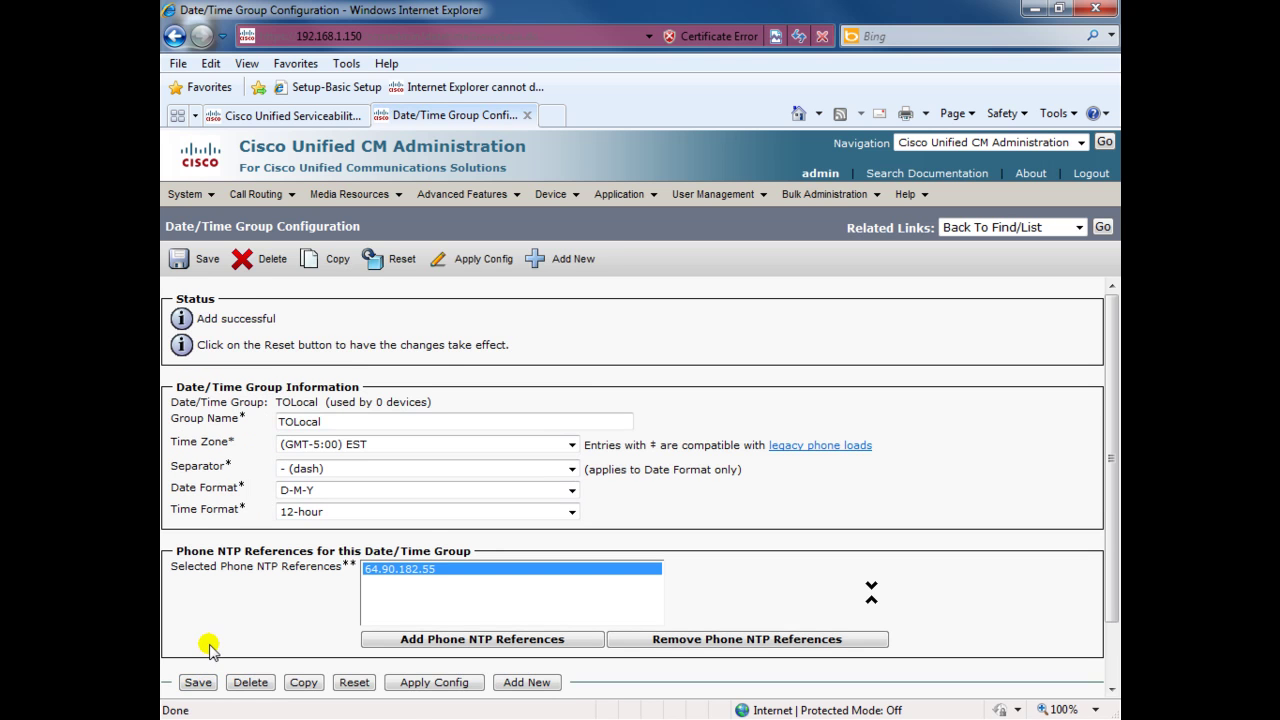
Create and save a new region named TO_Region
click(188, 194)
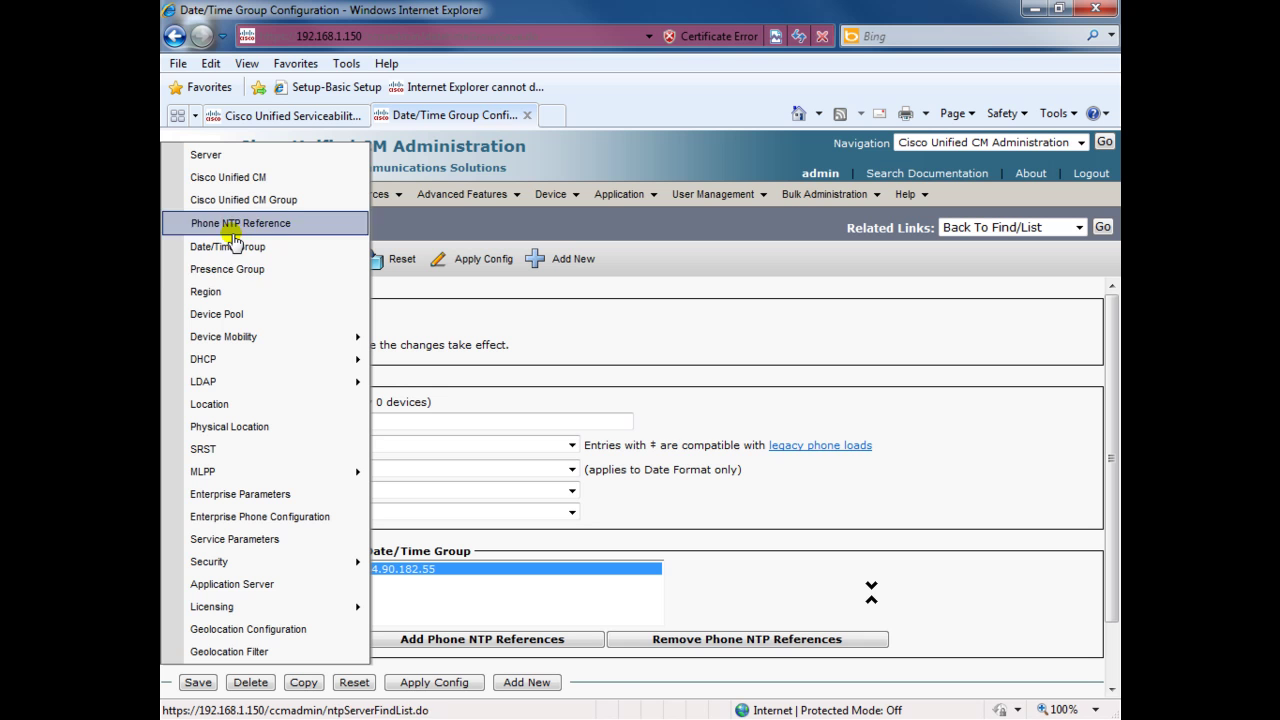
click(255, 292)
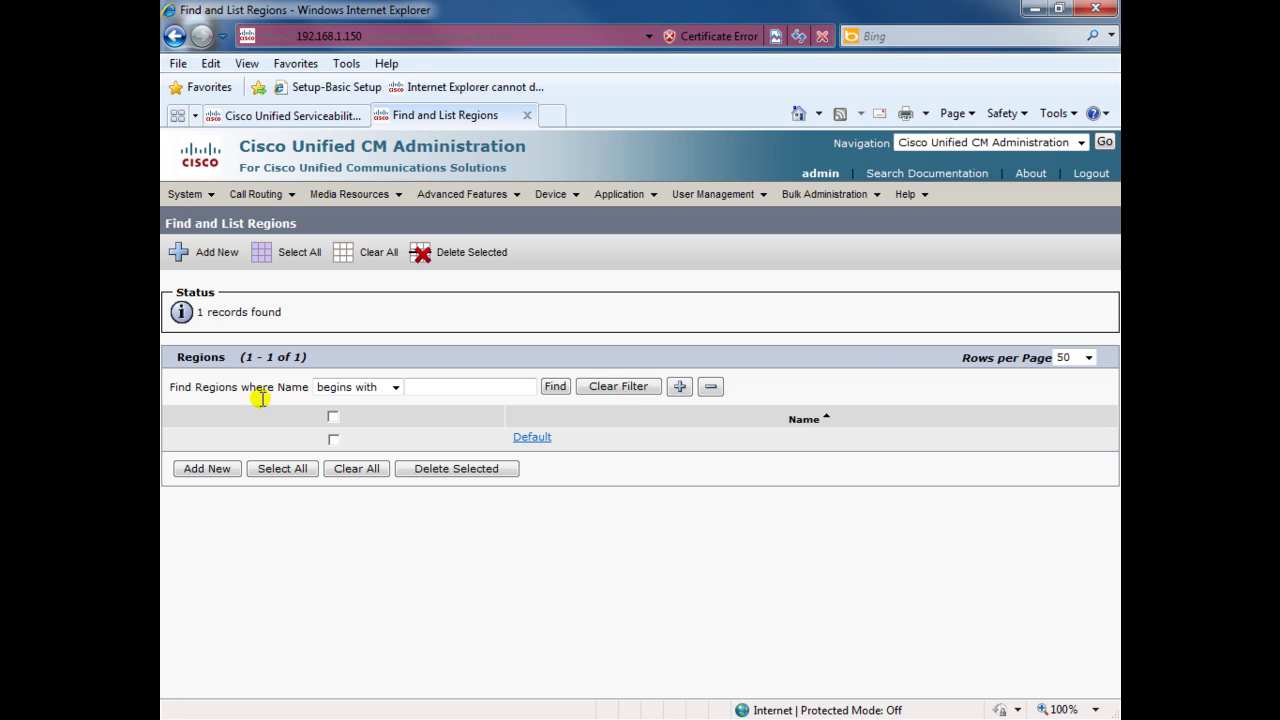
click(213, 255)
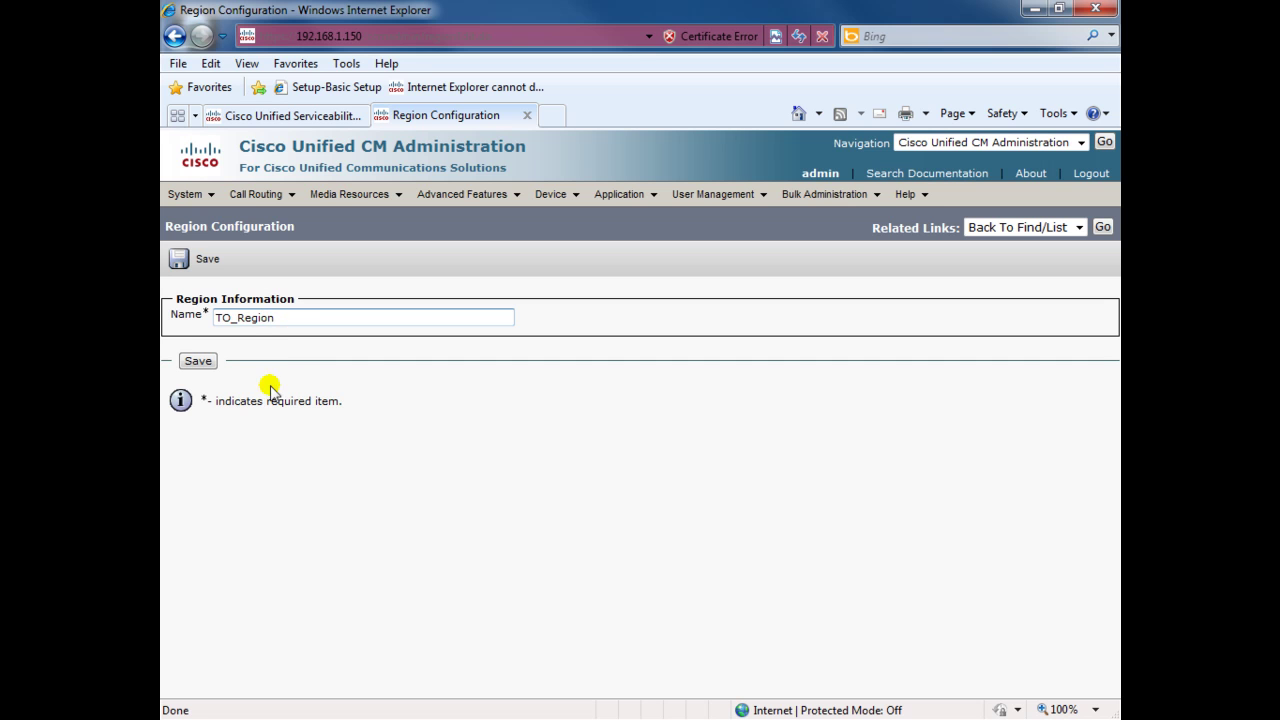
click(198, 362)
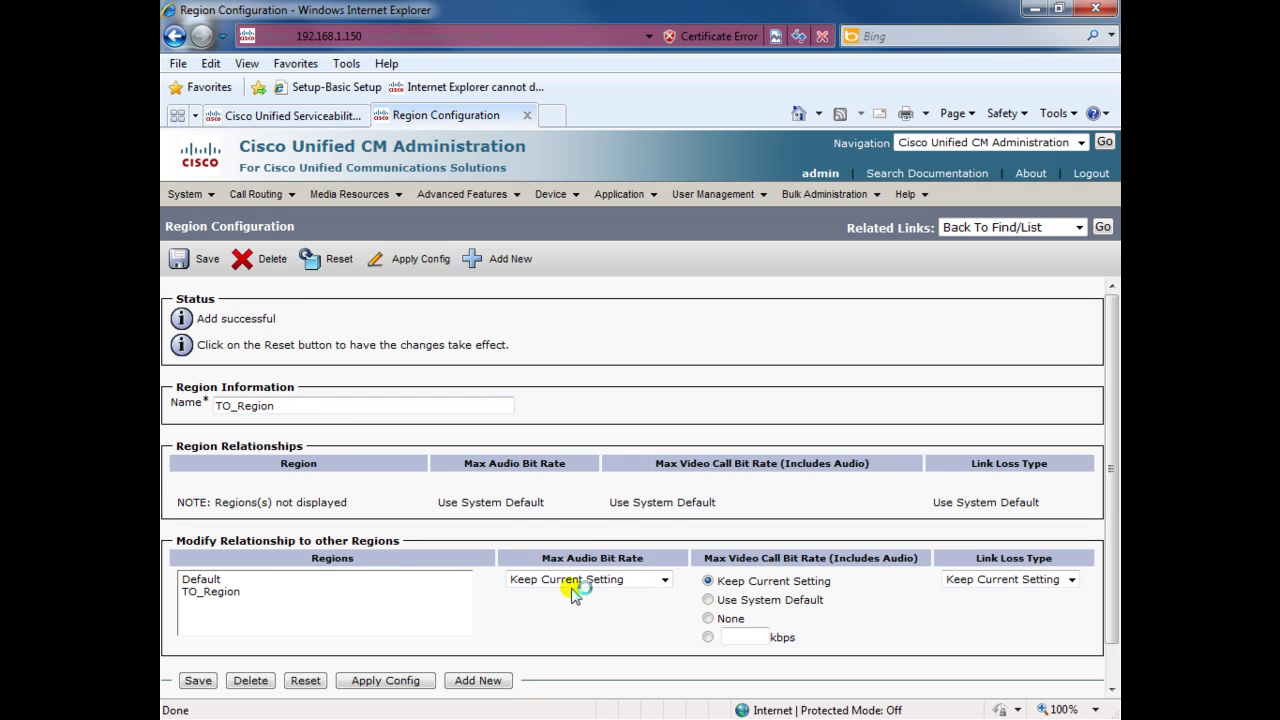
Set TO_Region's max audio bit rate to itself to 64 kbps (G.722, G.711), save it and return to the region list
click(605, 582)
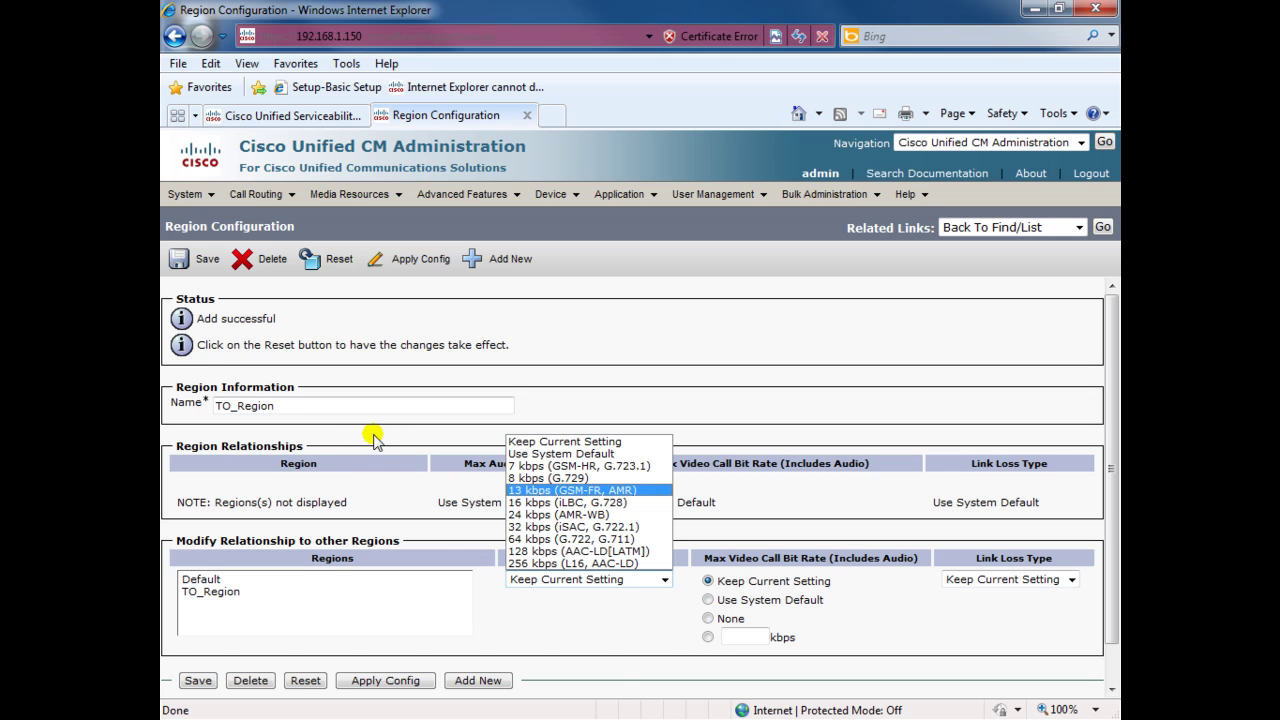
click(598, 658)
click(226, 595)
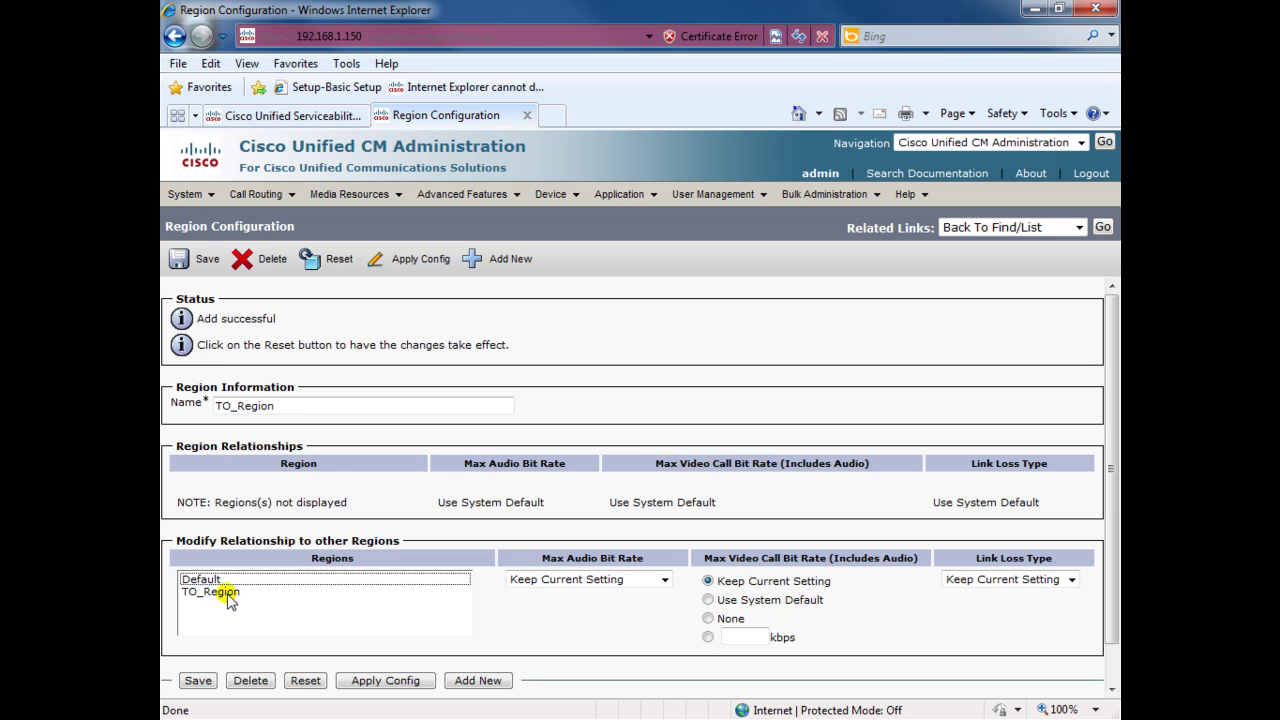
click(228, 593)
click(560, 580)
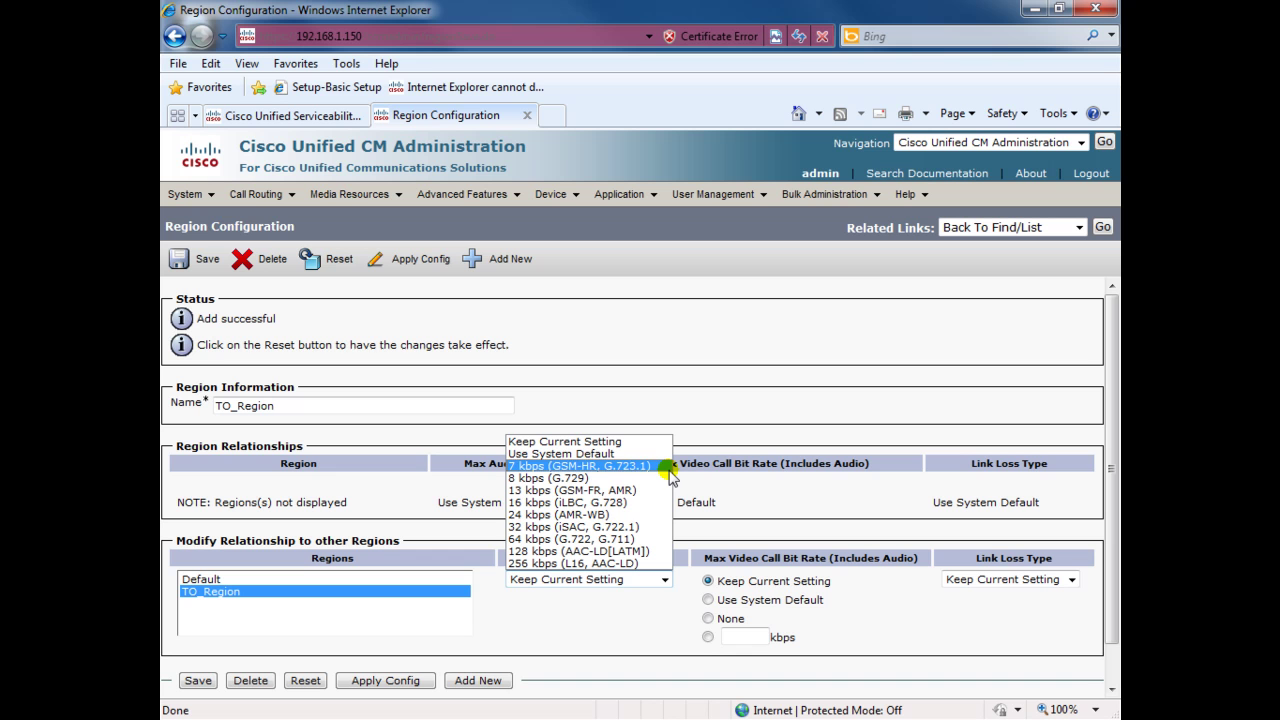
click(645, 541)
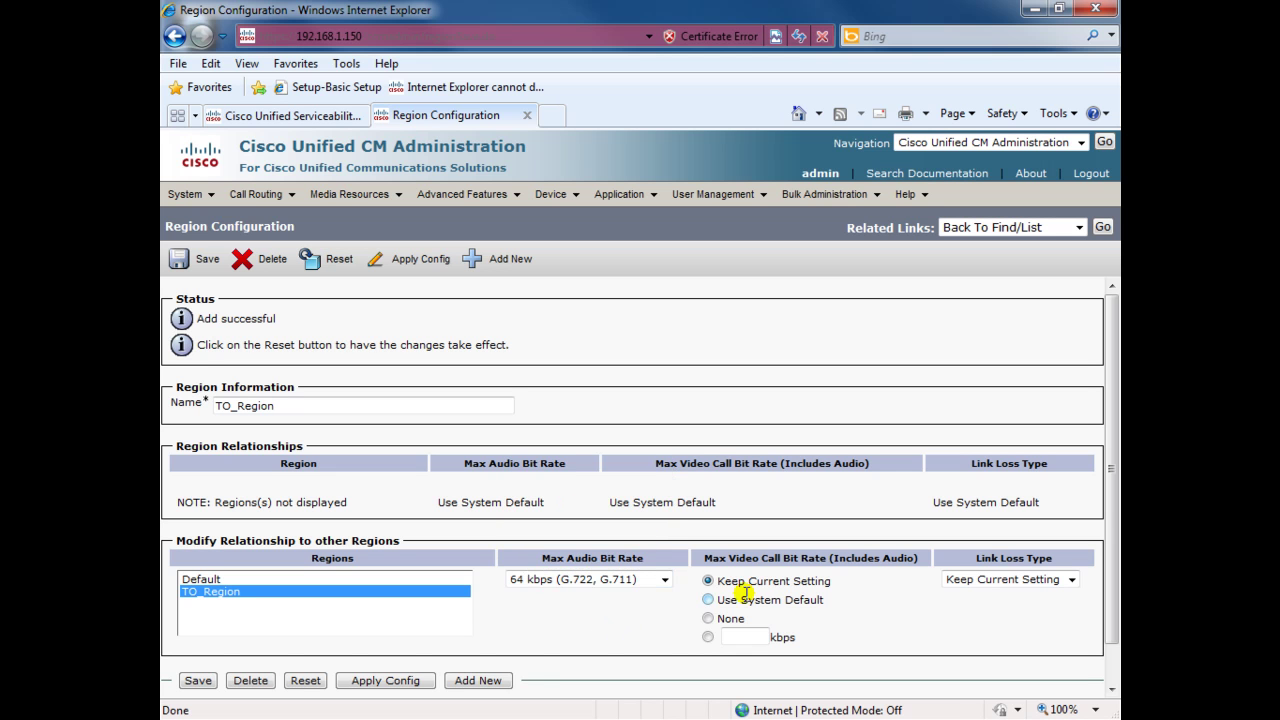
click(1022, 581)
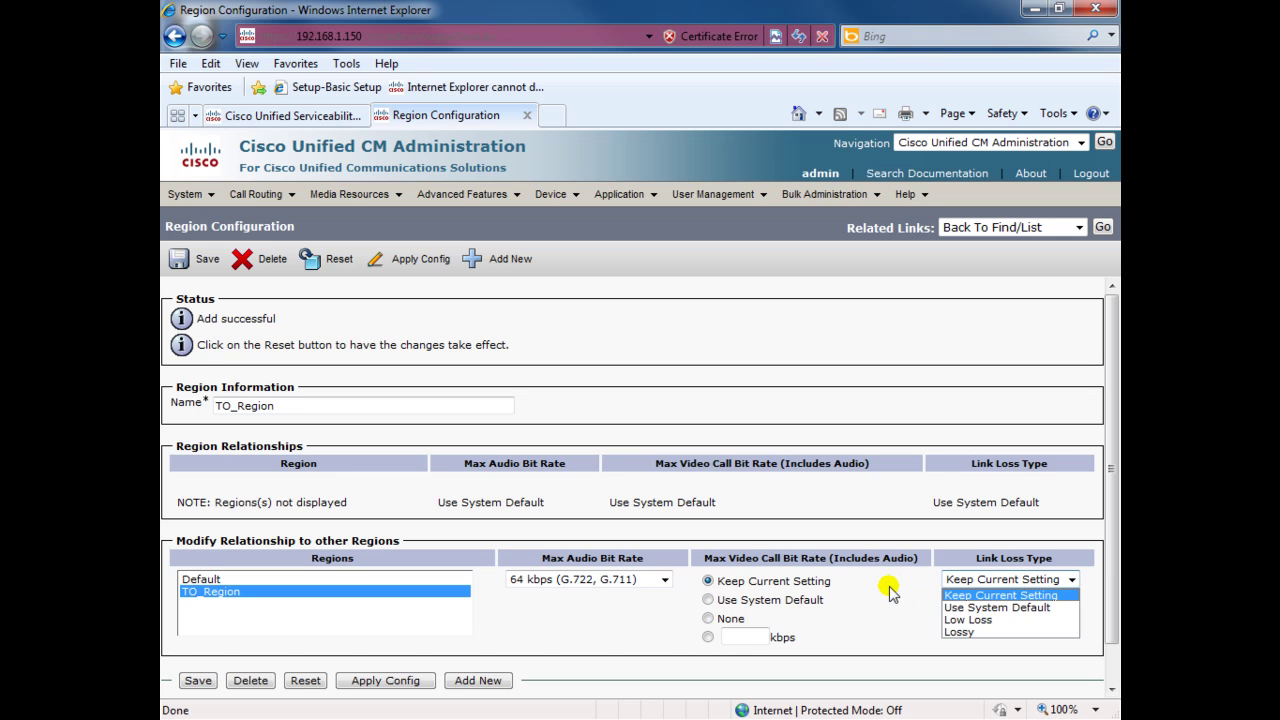
click(704, 580)
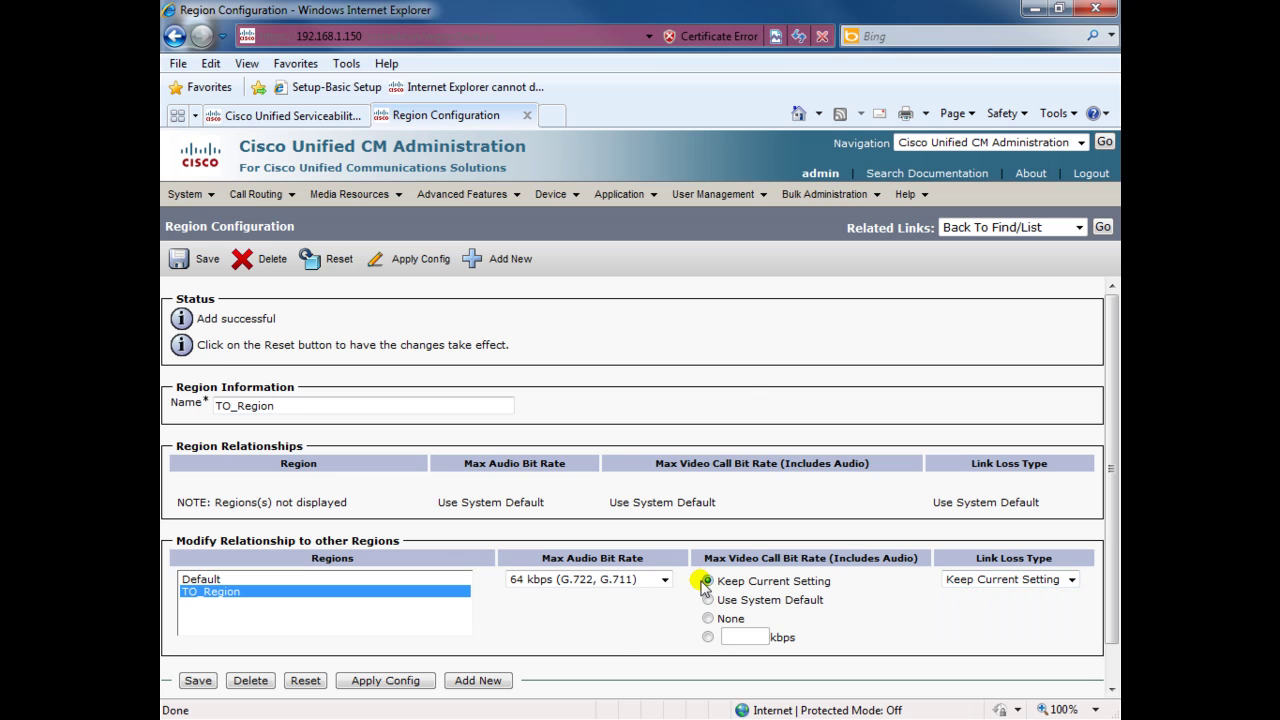
click(198, 682)
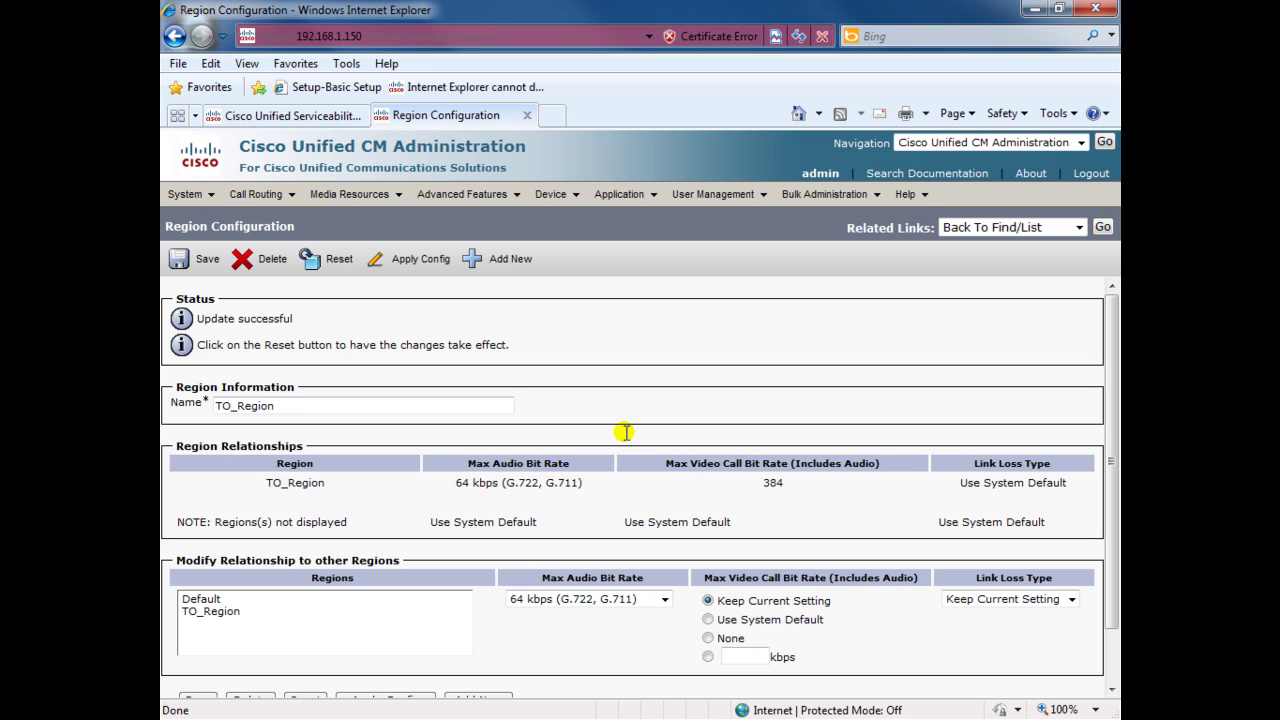
click(1103, 228)
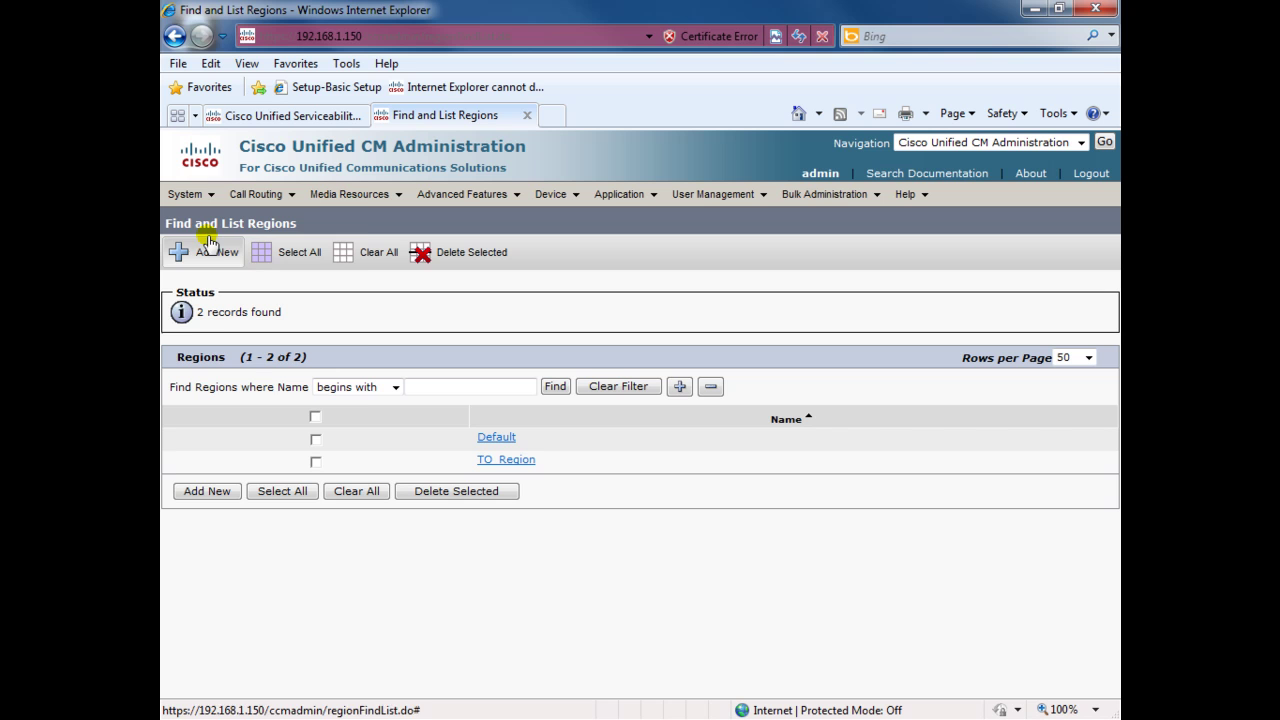
Start a new device pool named TO_Pool and assign TO_GROUP as its Cisco Unified Communications Manager Group
mouse_move(195, 194)
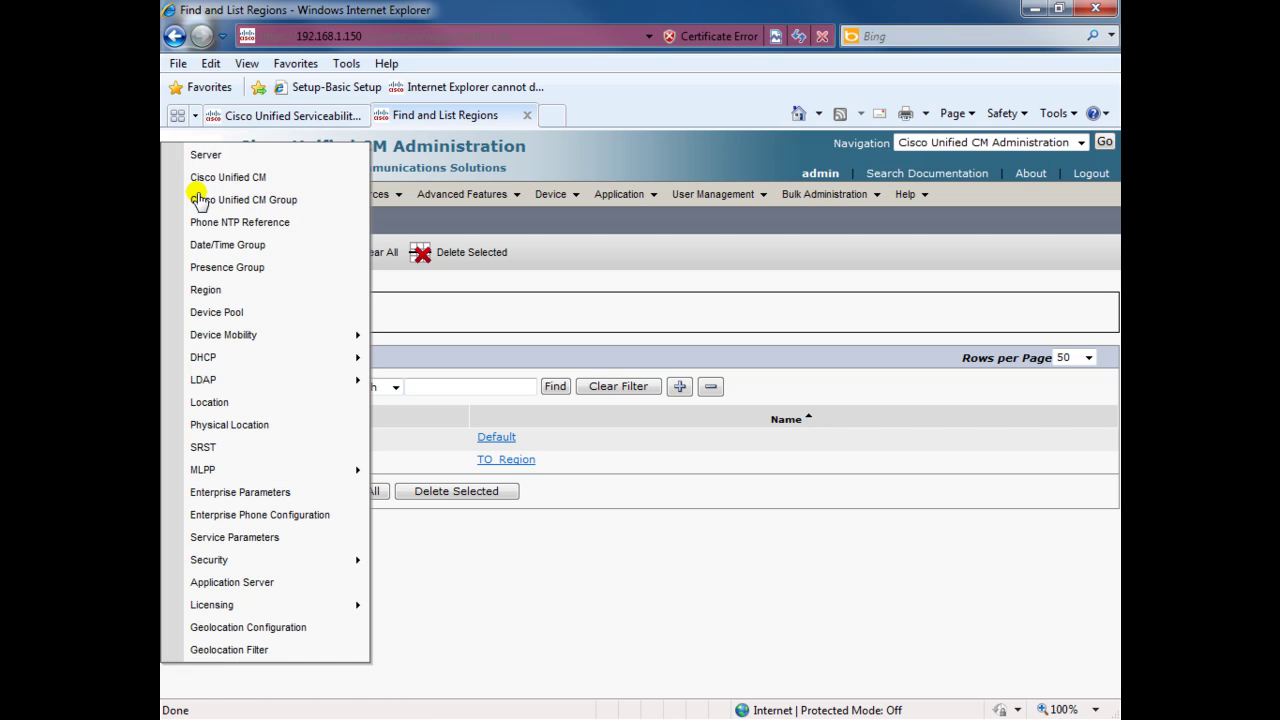
click(258, 313)
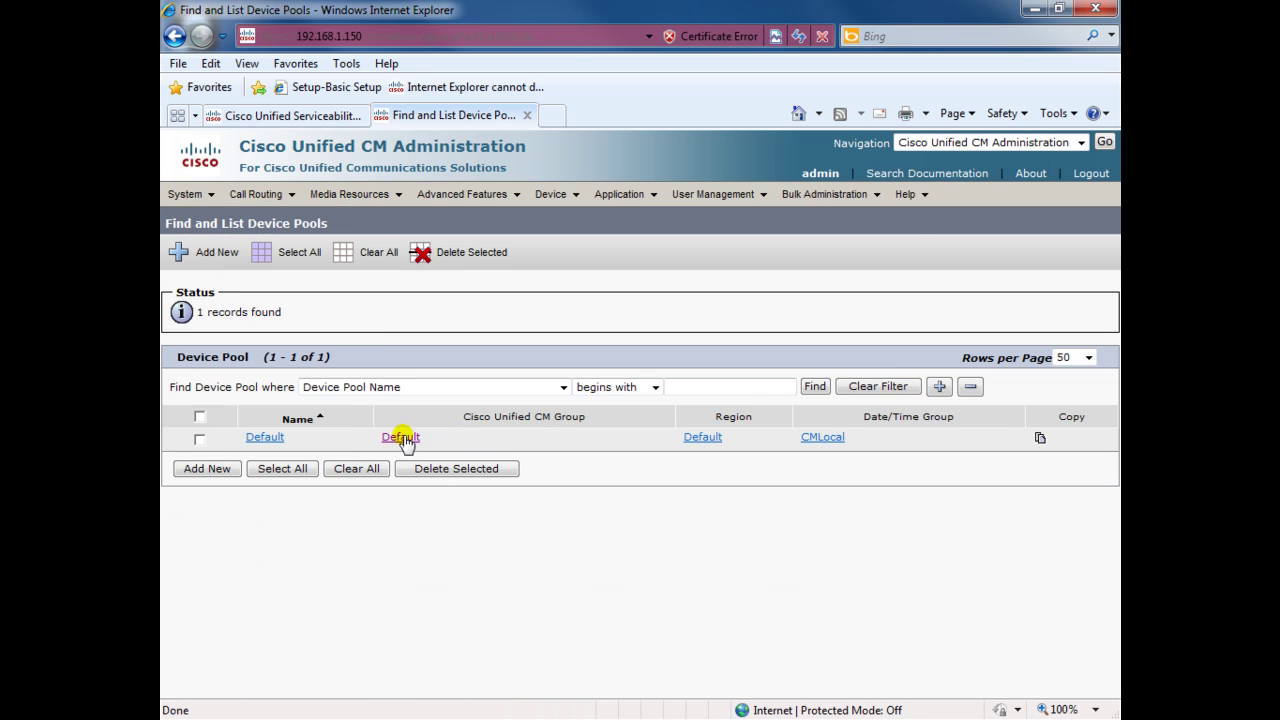
click(207, 469)
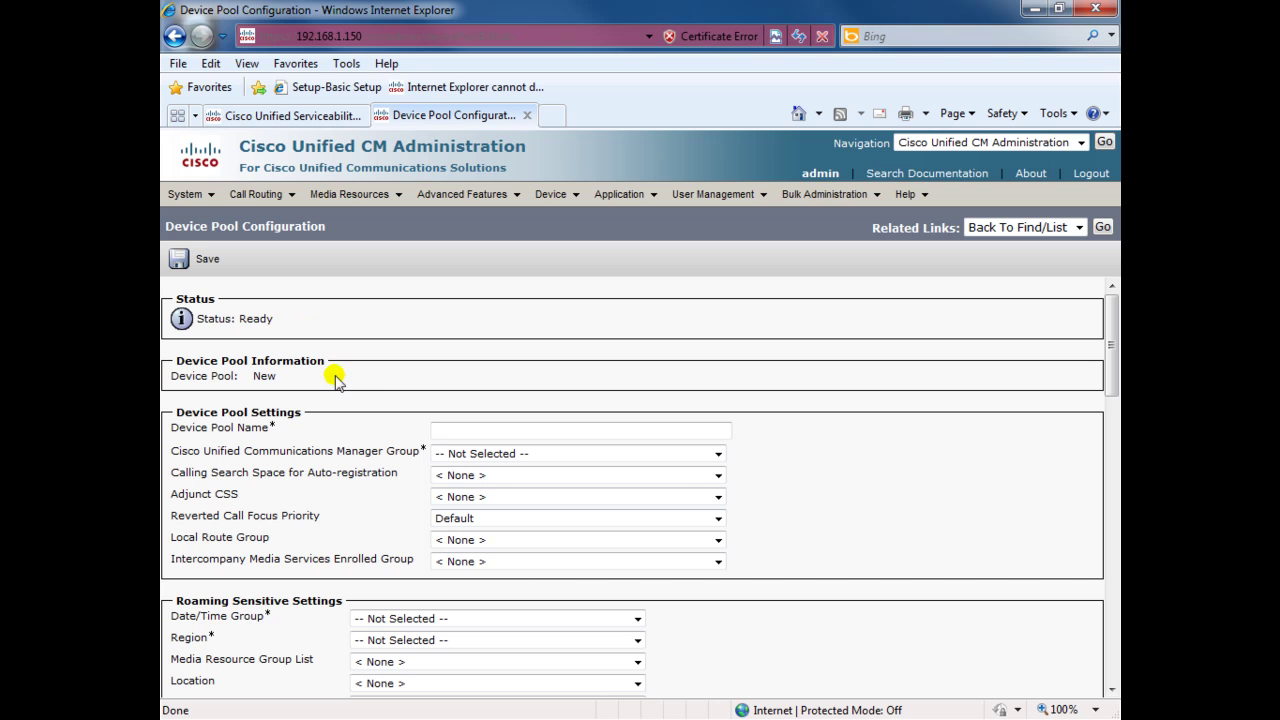
drag(335, 377, 246, 376)
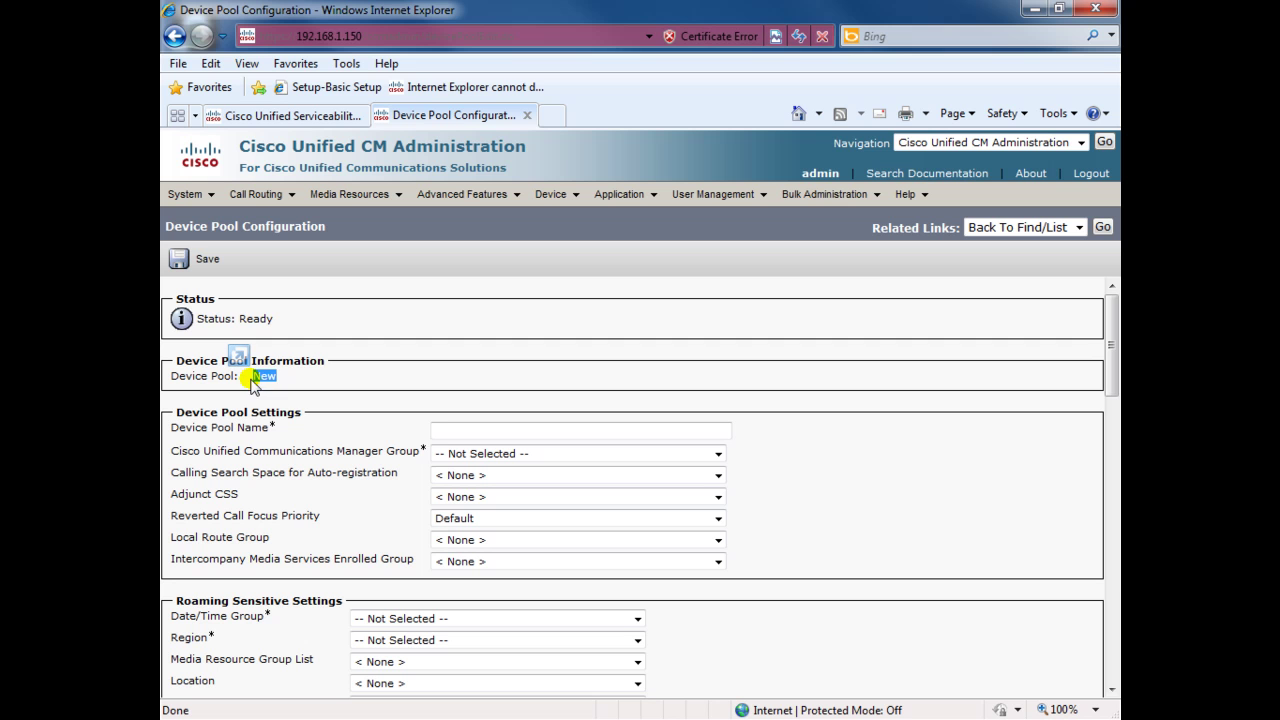
click(460, 428)
text(TO_Pool)
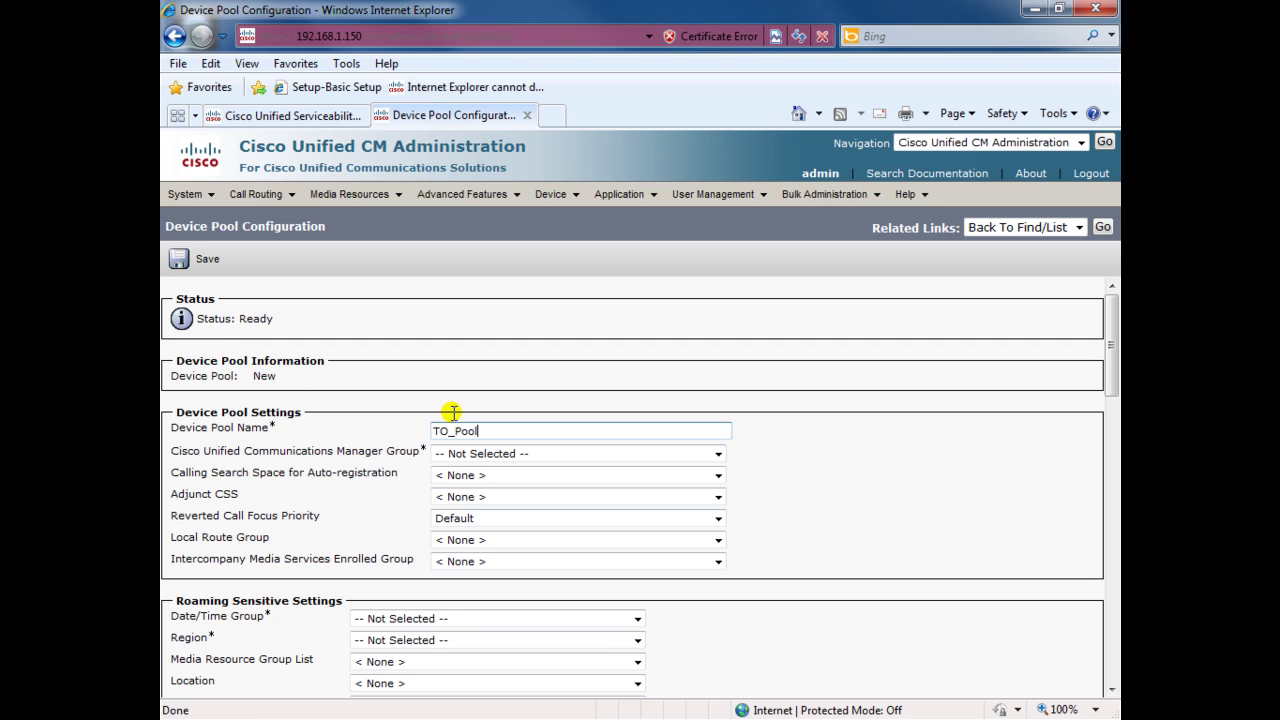
click(490, 453)
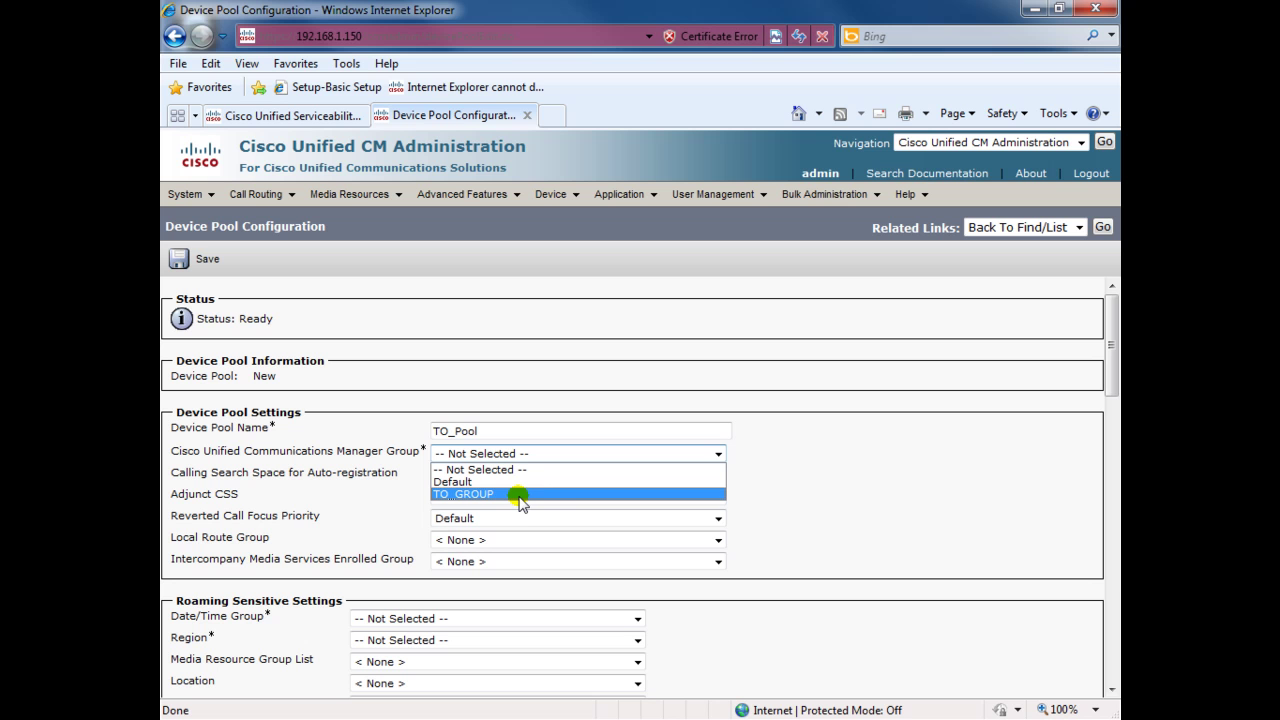
click(520, 494)
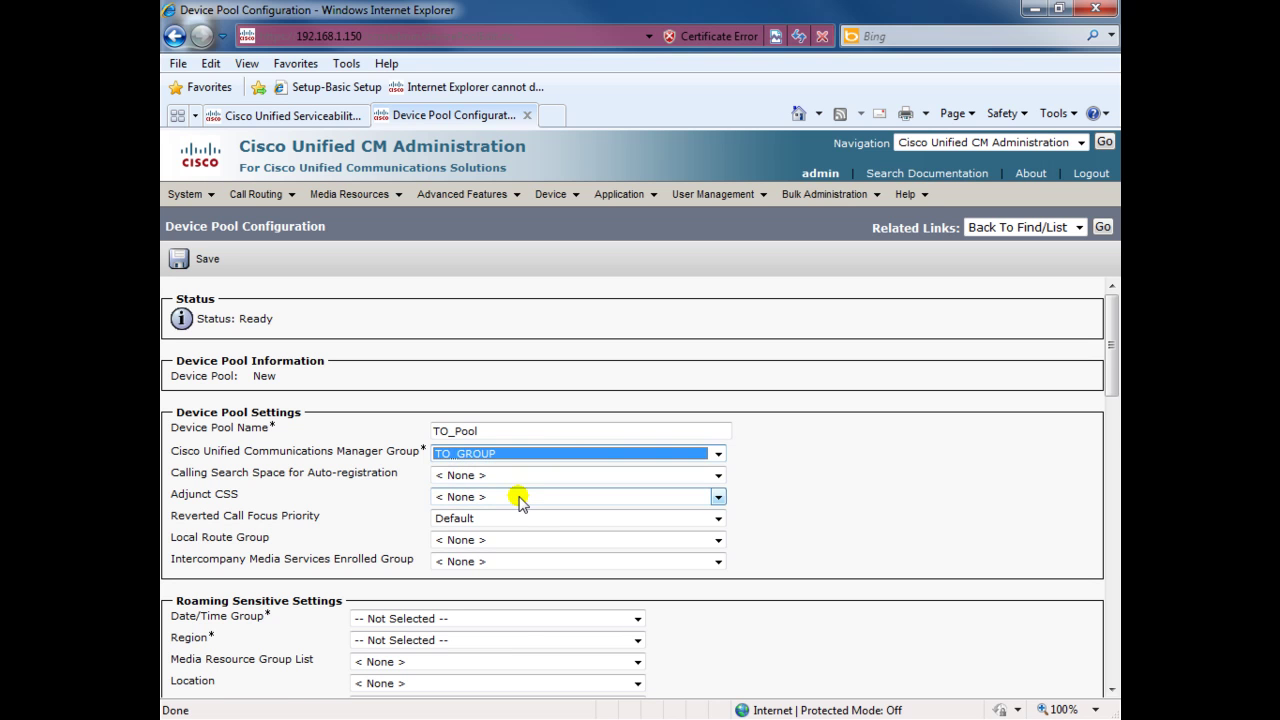
Set the device pool's Date/Time Group to TOLocal and its region to TO_Region, keeping Calling Search Space for Auto-registration at None
click(490, 478)
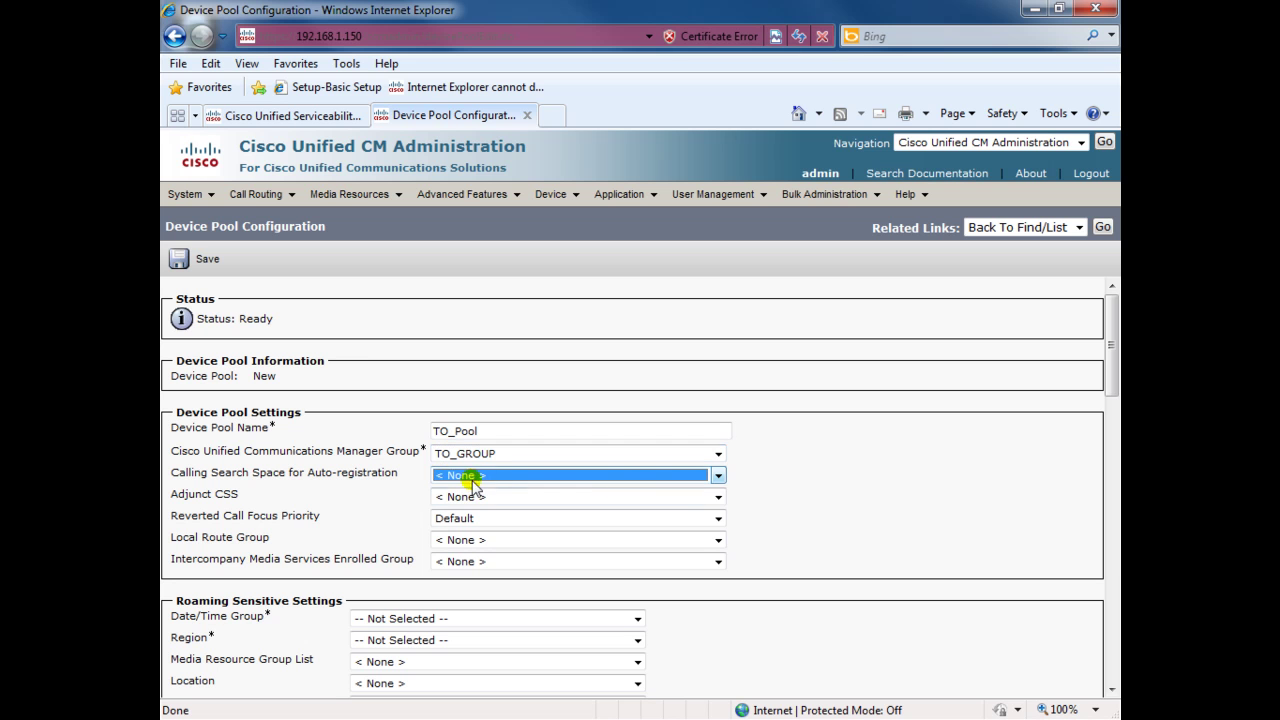
click(480, 493)
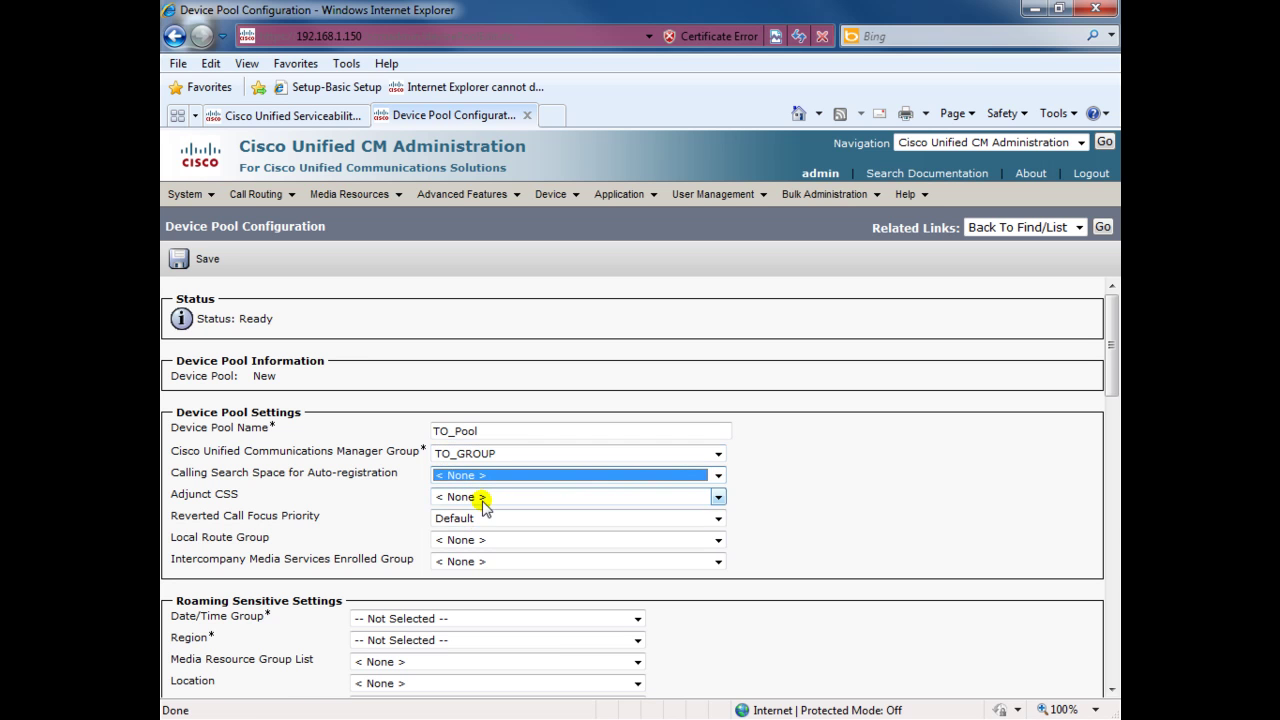
click(480, 493)
click(388, 526)
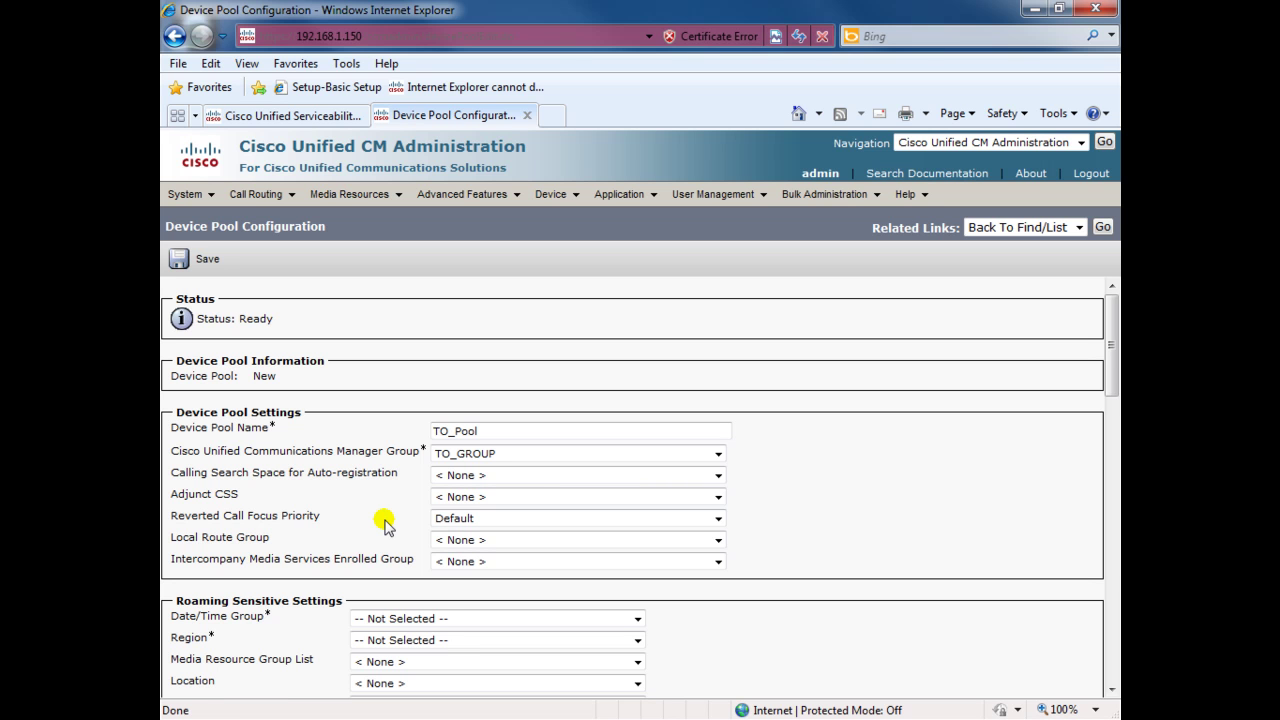
scroll(371, 600, down, 1)
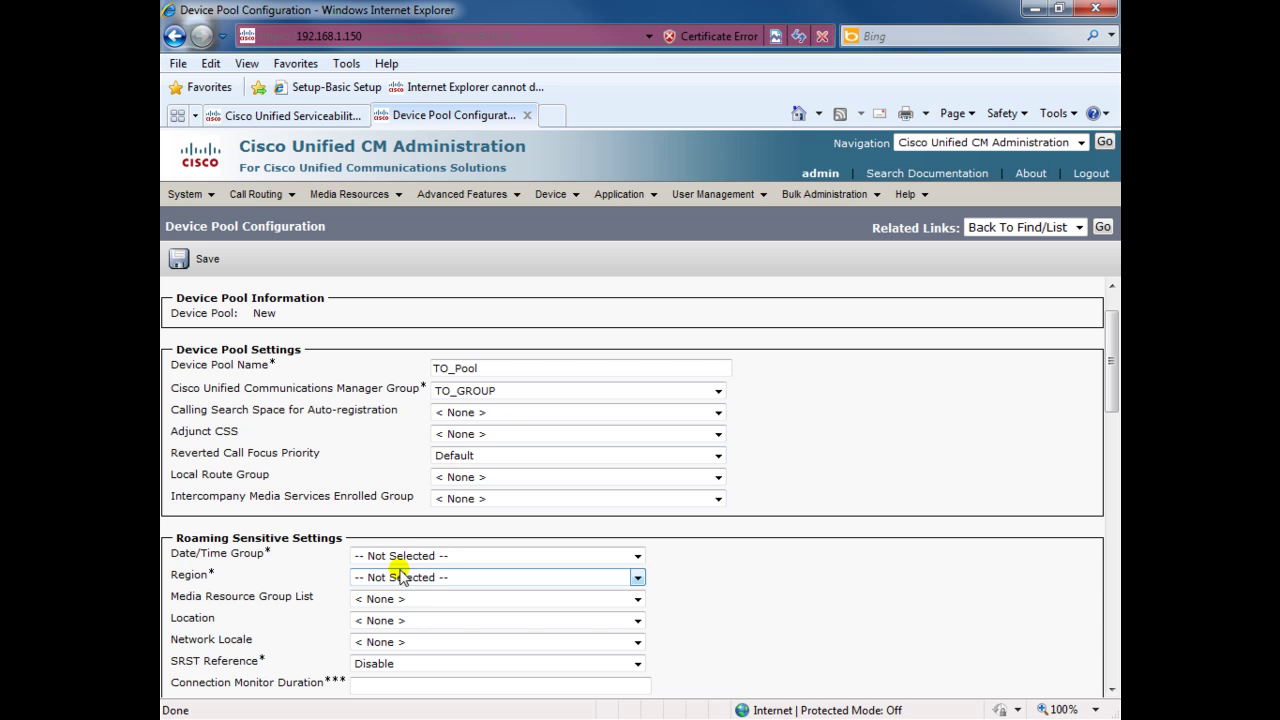
click(410, 558)
click(410, 597)
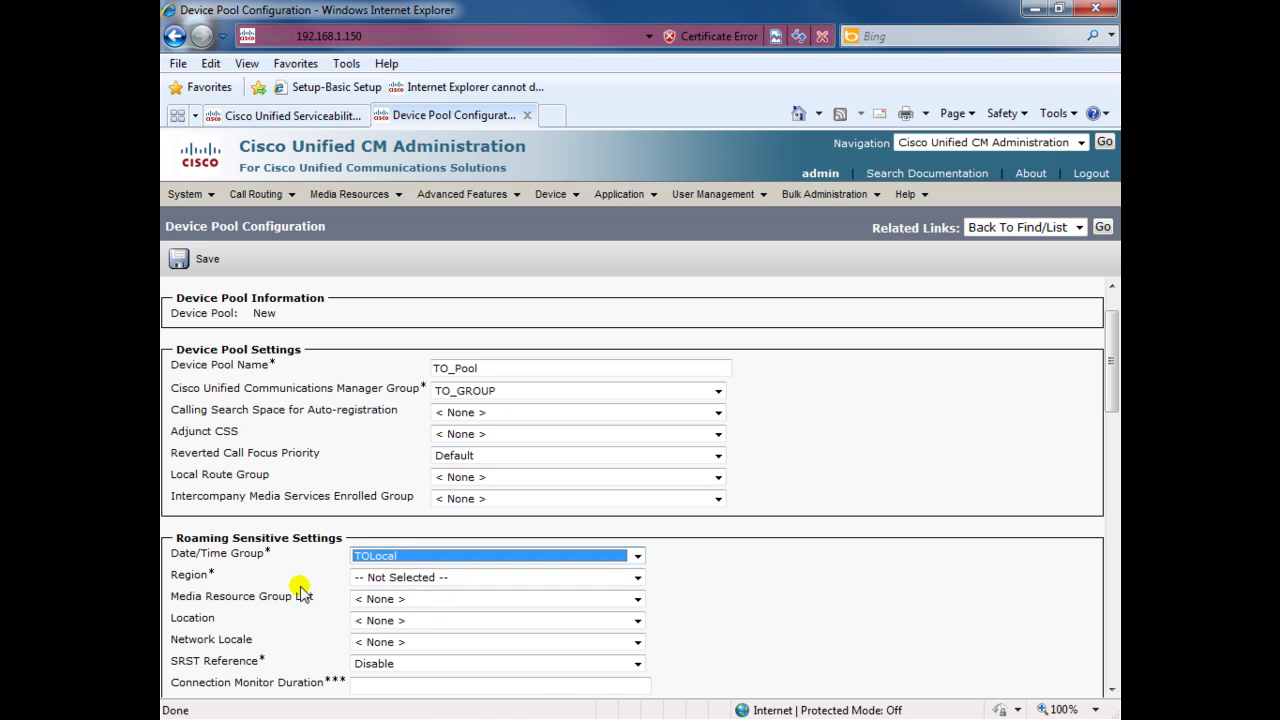
click(380, 583)
click(409, 606)
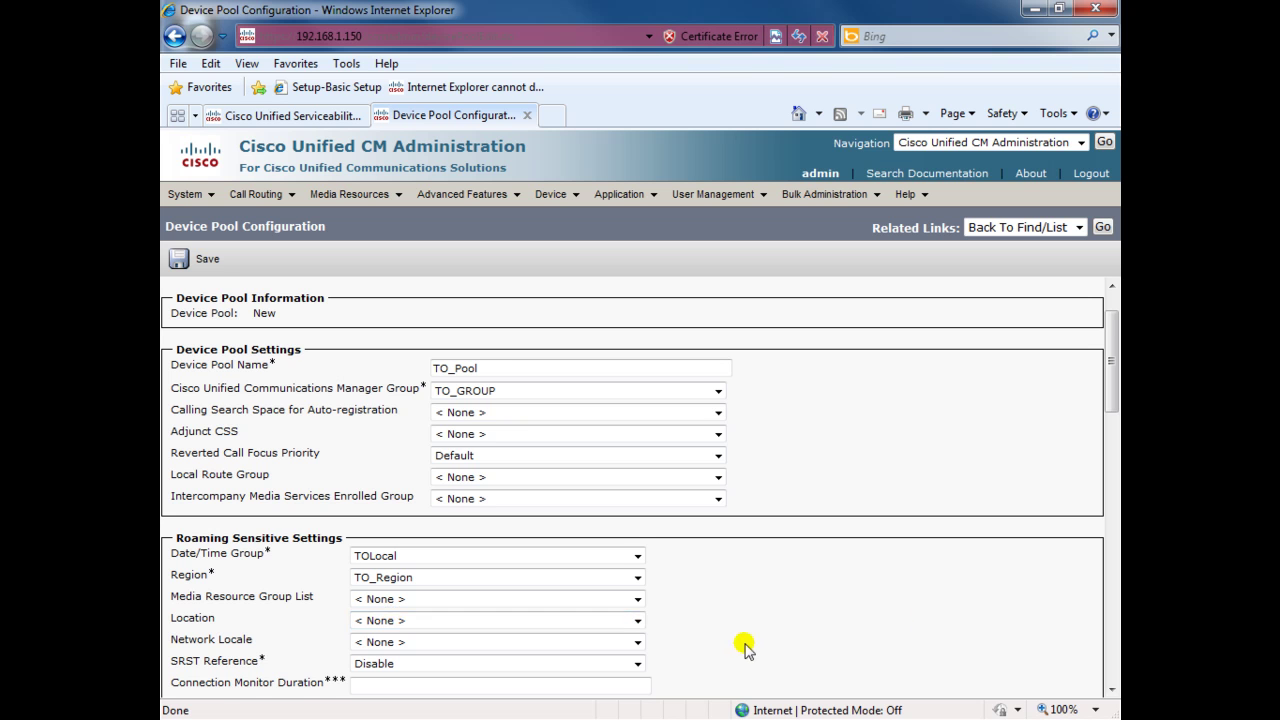
Save the TO_Pool device pool with its remaining settings at their defaults and return to the device pool list
scroll(742, 647, down, 1)
scroll(770, 649, down, 2)
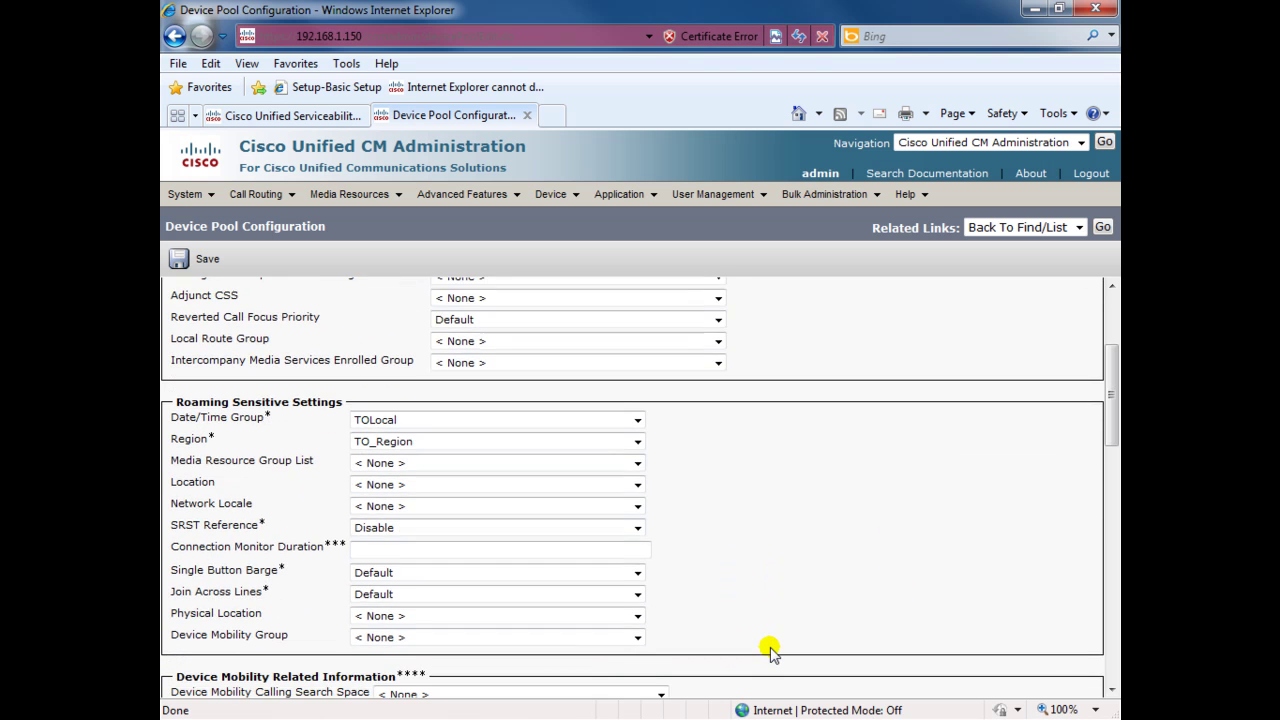
scroll(770, 650, down, 6)
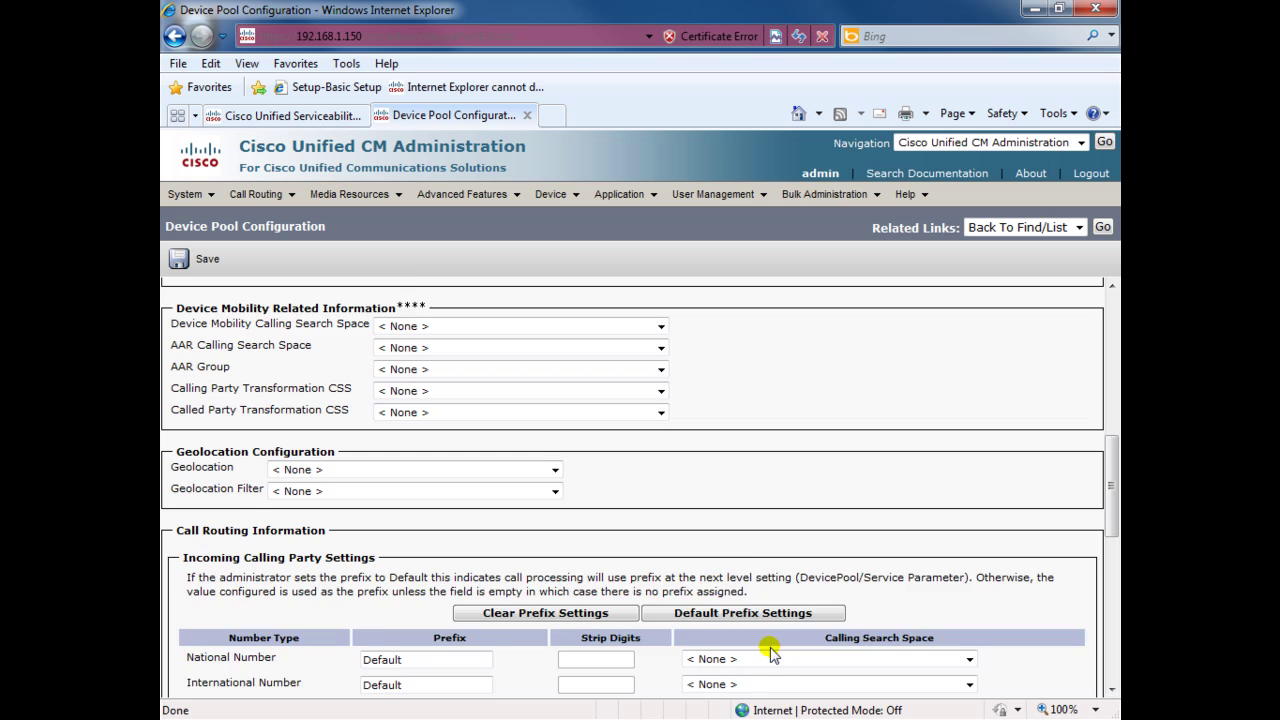
scroll(770, 650, down, 8)
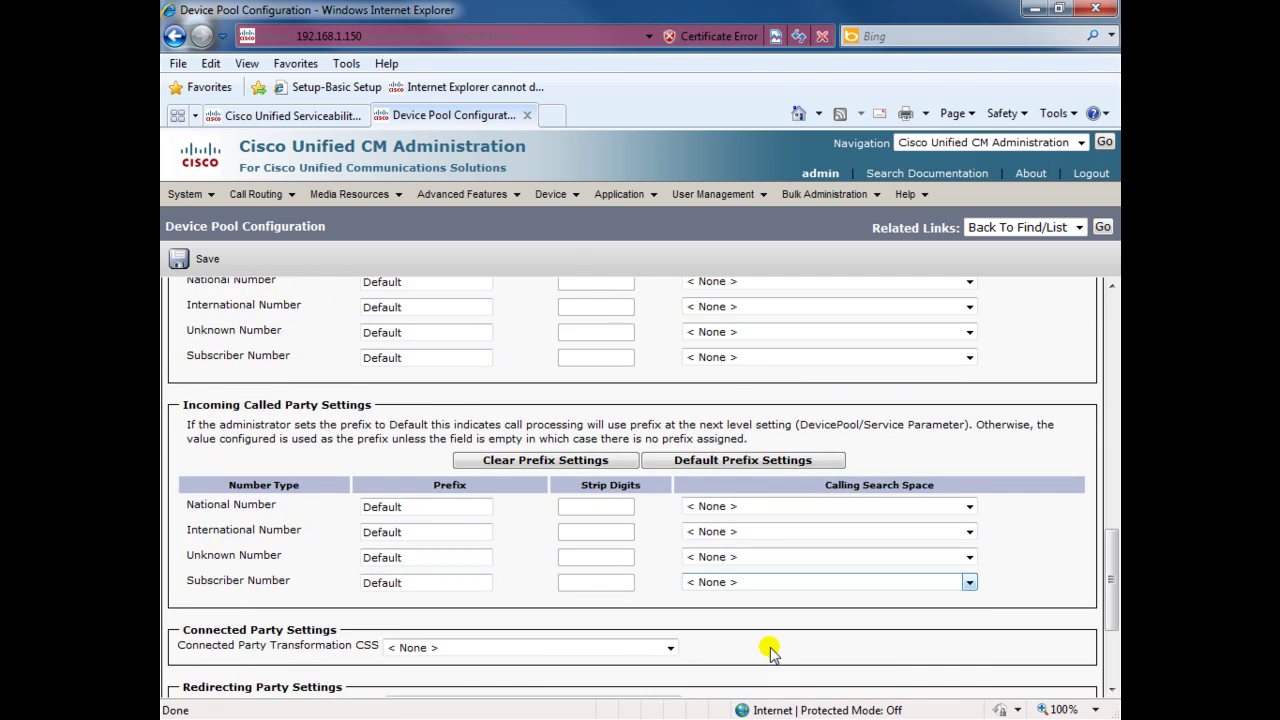
click(203, 554)
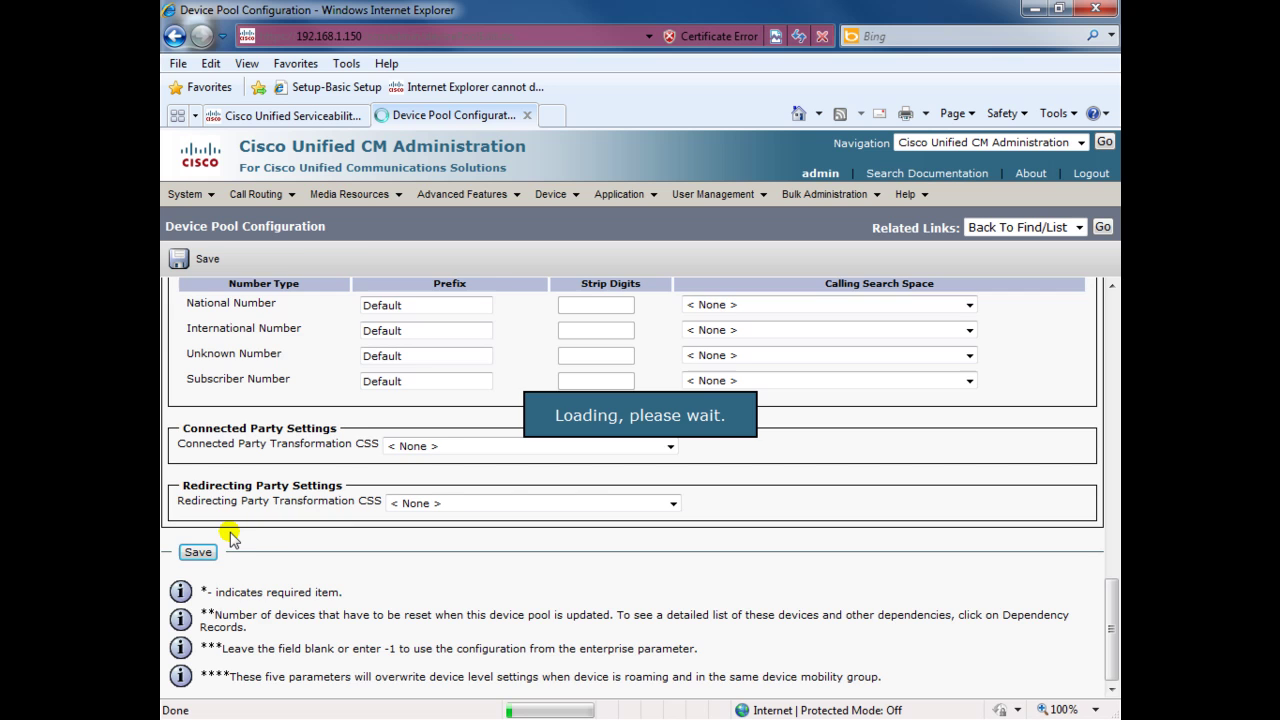
click(1103, 228)
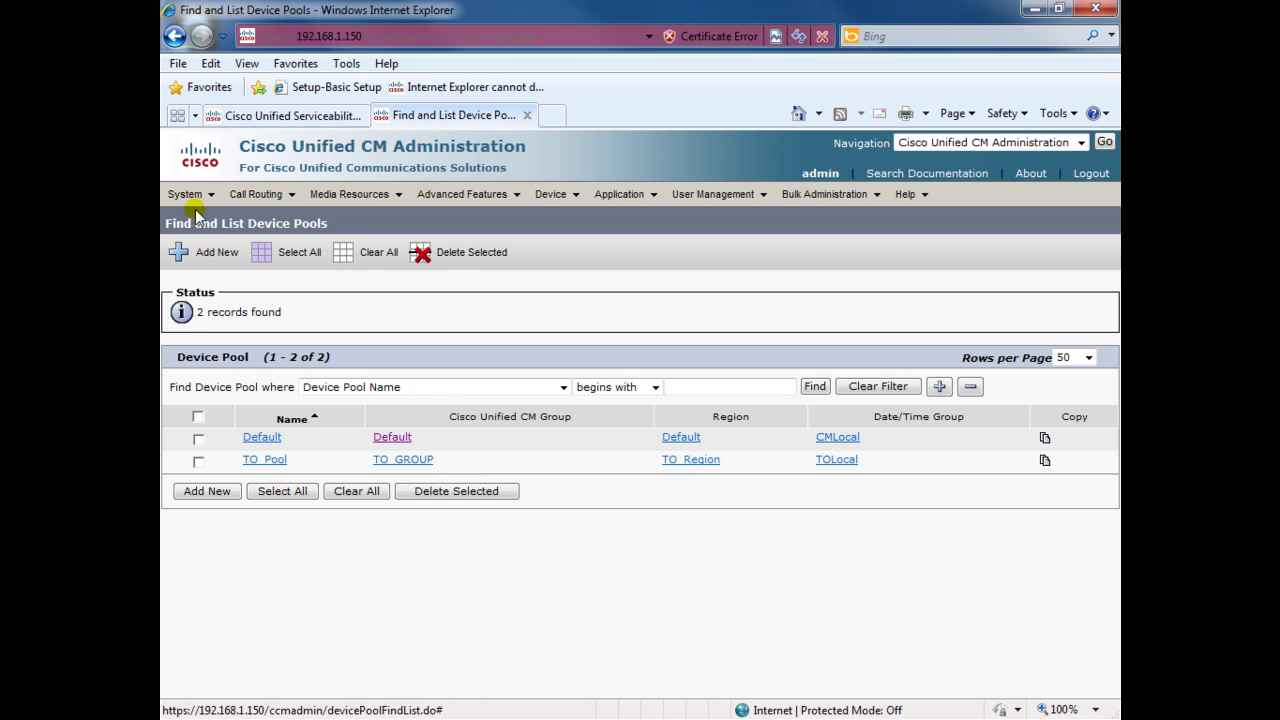
mouse_move(188, 194)
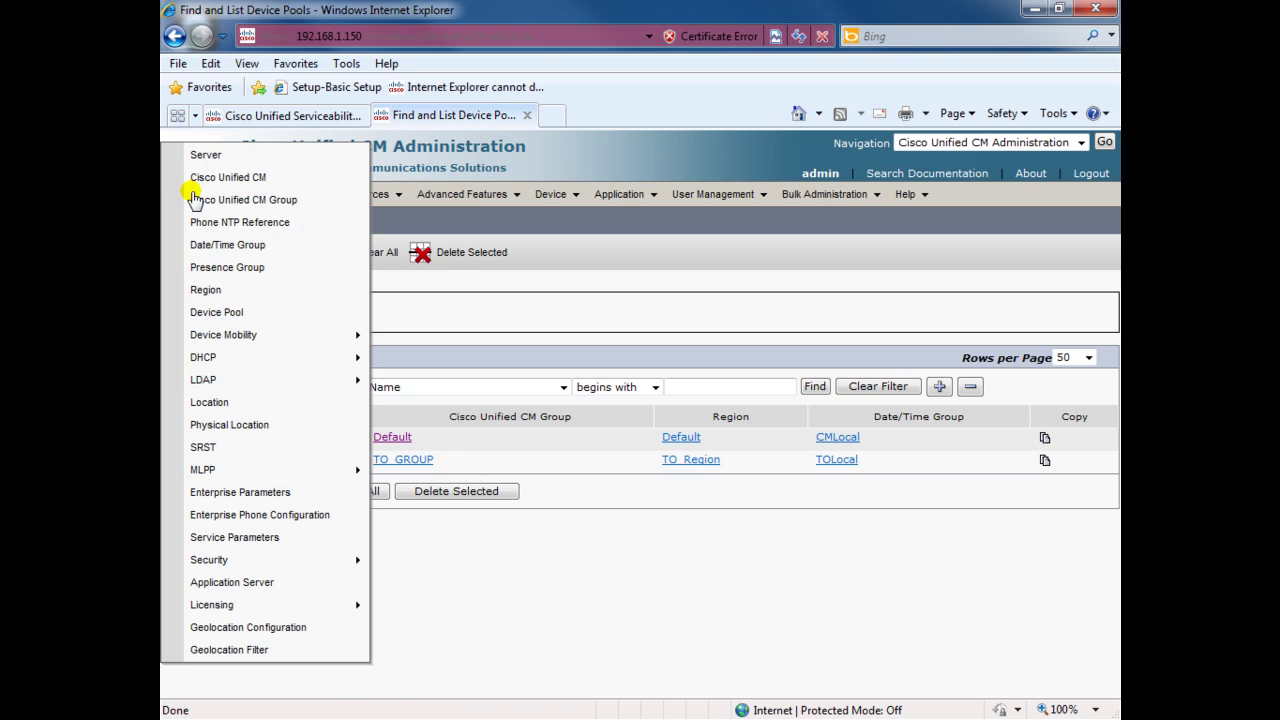
Open the CM_CUCM8 Cisco Unified CM configuration and examine its auto-registration settings: the partition and the starting and ending directory numbers
click(262, 181)
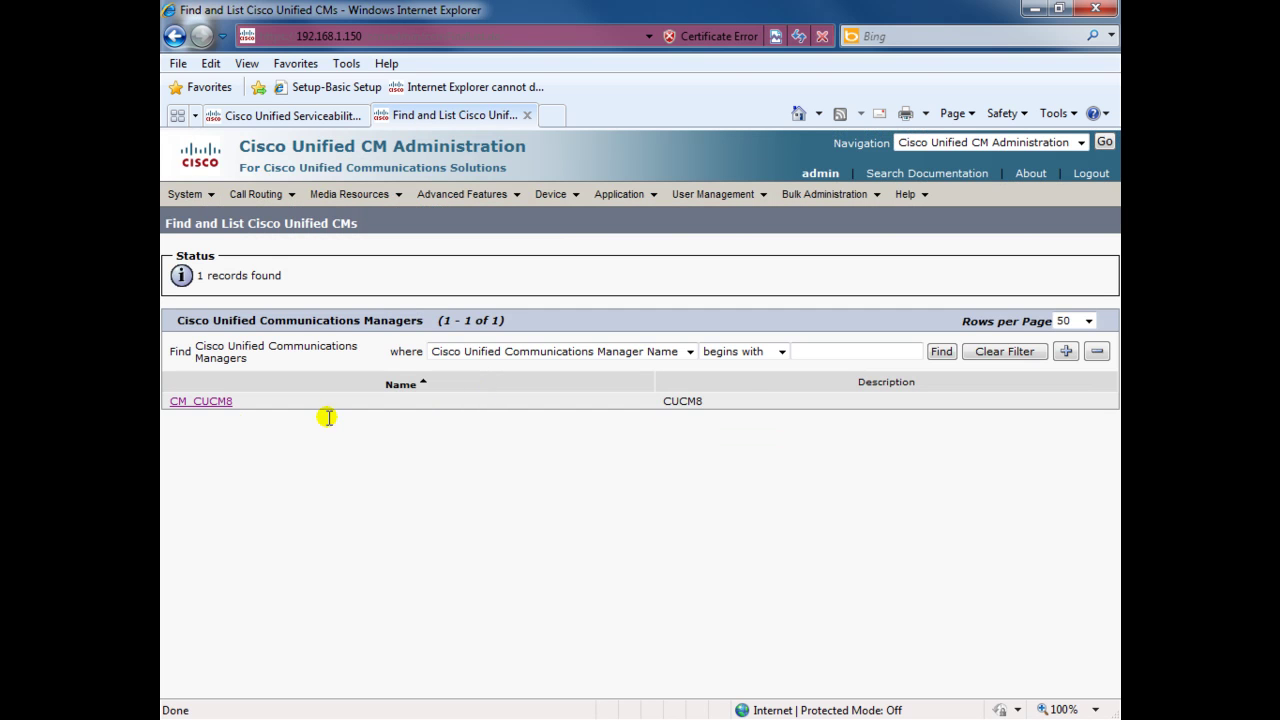
click(211, 404)
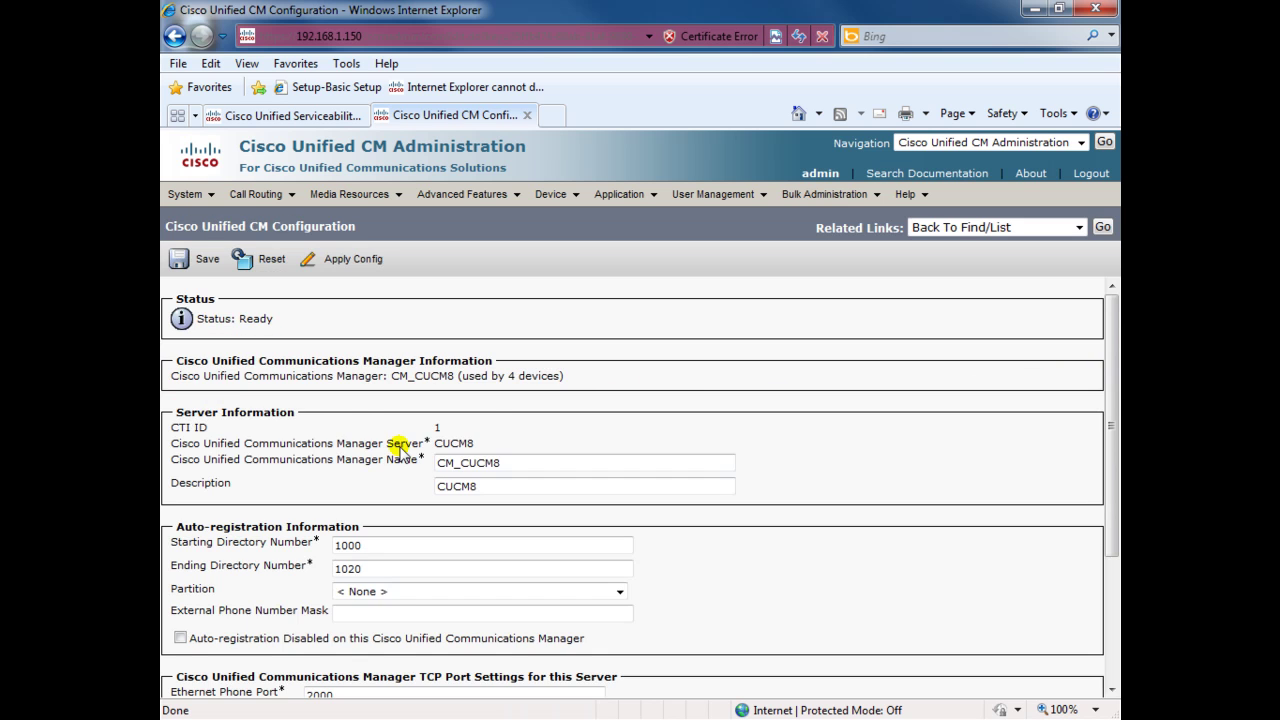
scroll(376, 484, down, 3)
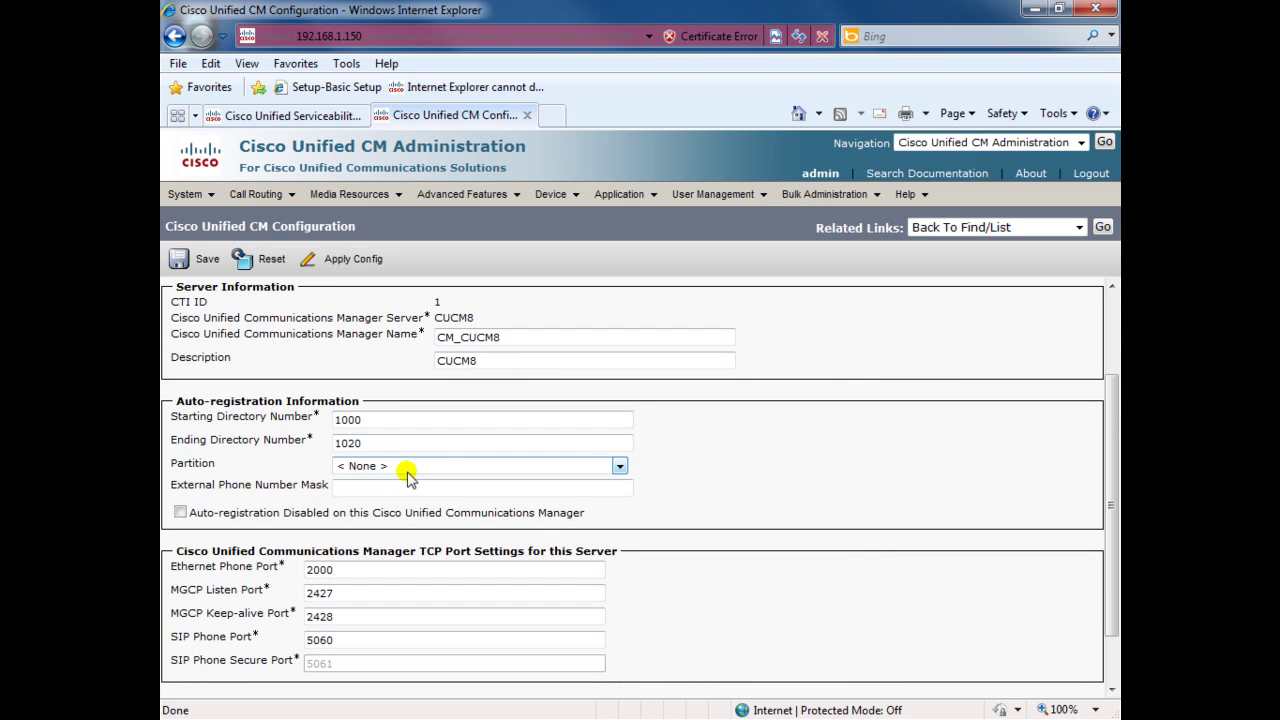
click(412, 466)
click(414, 482)
scroll(757, 508, down, 2)
scroll(757, 508, up, 5)
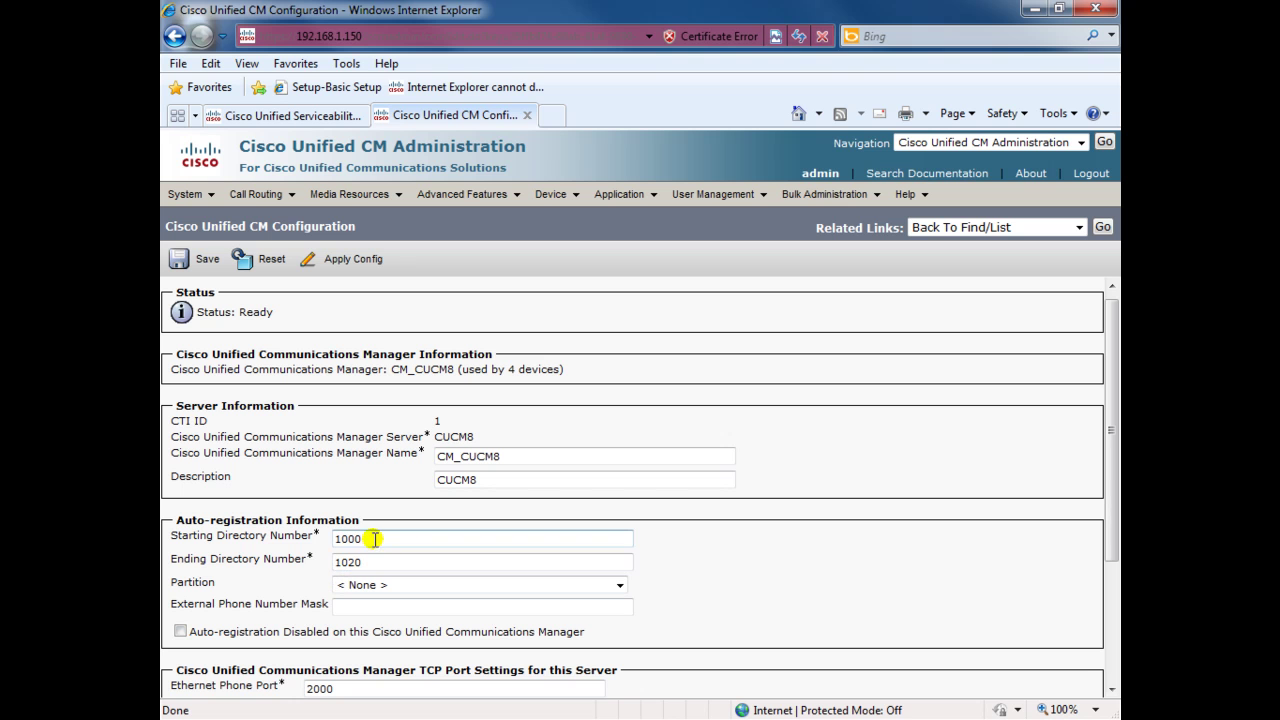
drag(366, 539, 331, 539)
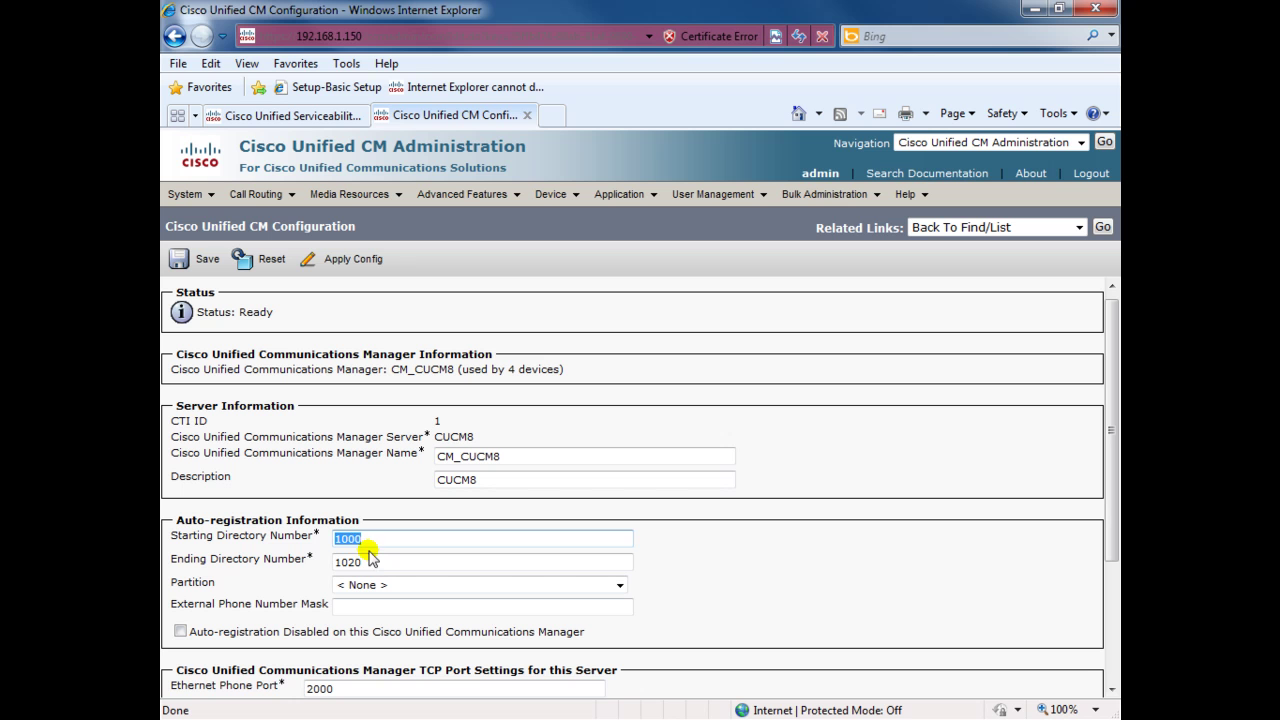
drag(366, 562, 320, 573)
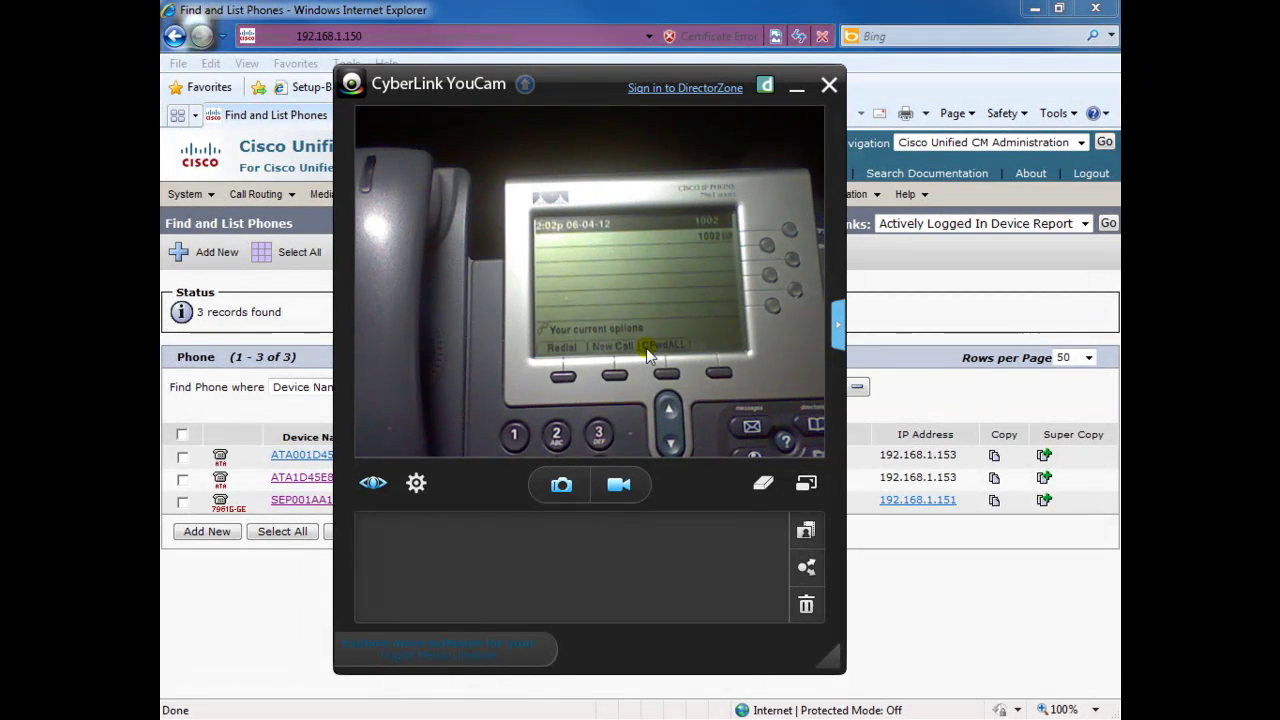
Move the YouCam phone view aside and rerun the phone search by device name with an empty filter
drag(611, 80, 502, 82)
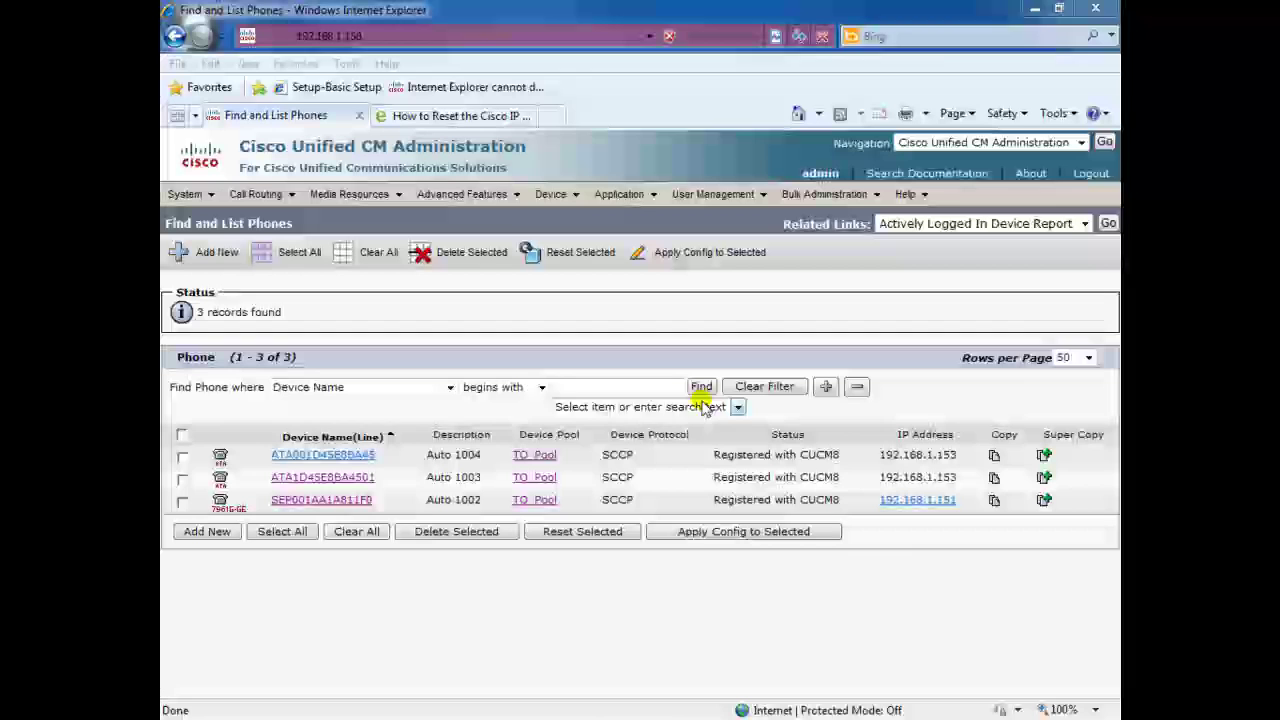
click(700, 387)
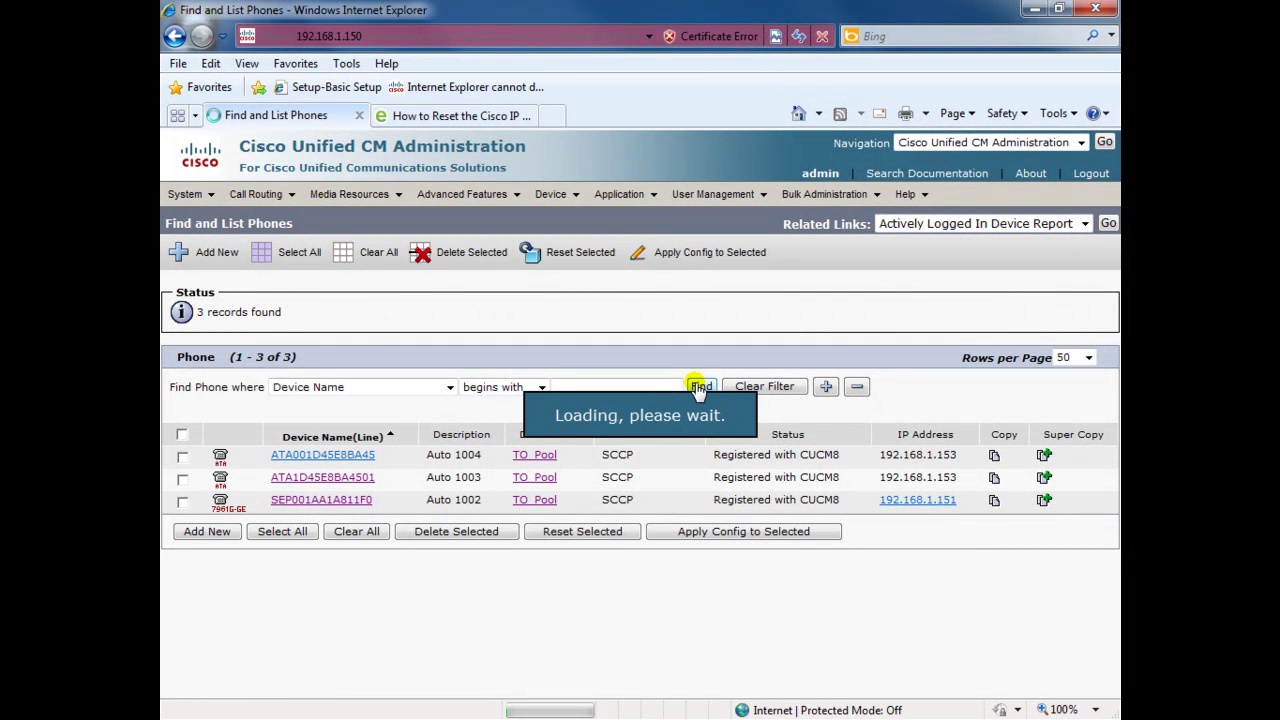